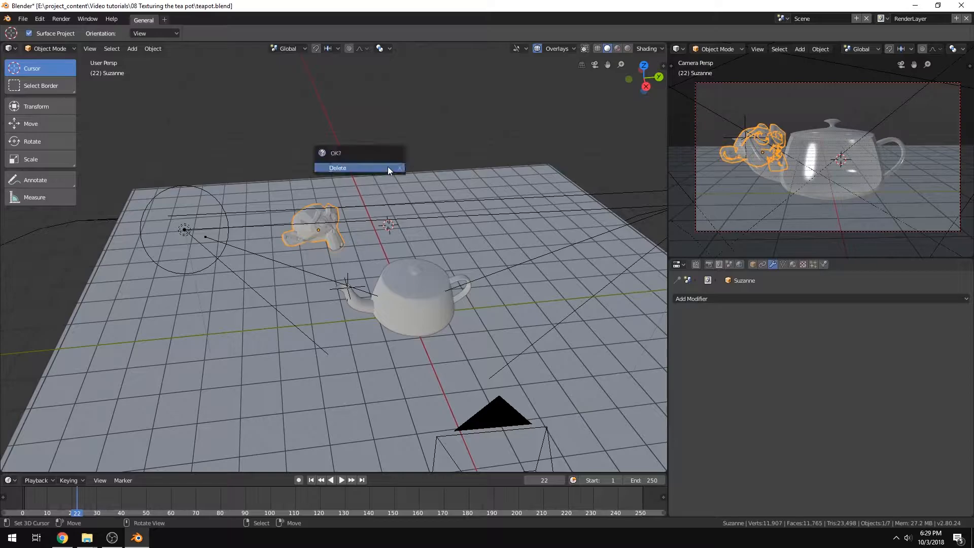
# Delete the selected monkey head from the scene.
pyautogui.click(344, 168)
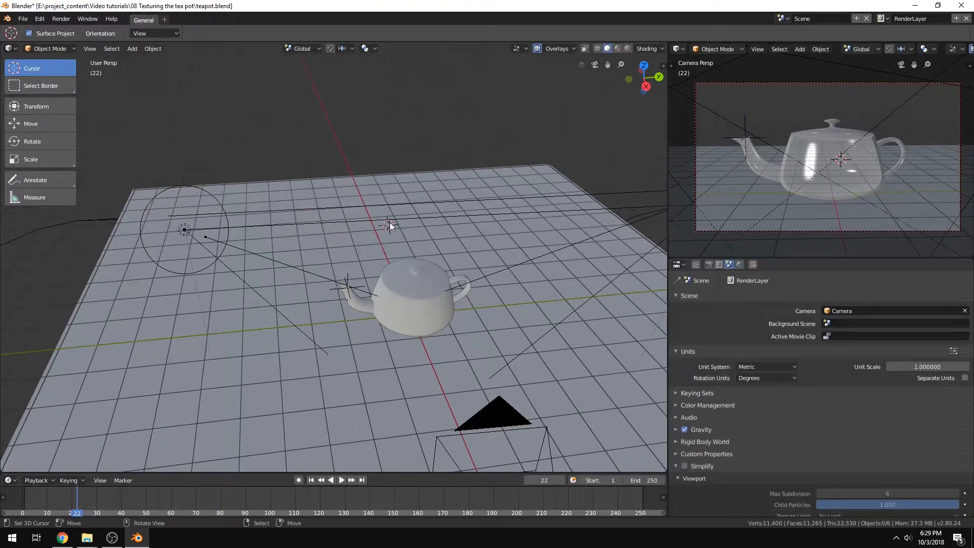
# Select the ground plane, both spot lights, the camera and the empty by the spout, and hide them.
pyautogui.moveTo(257, 234); pyautogui.dragTo(288, 197, button='middle')
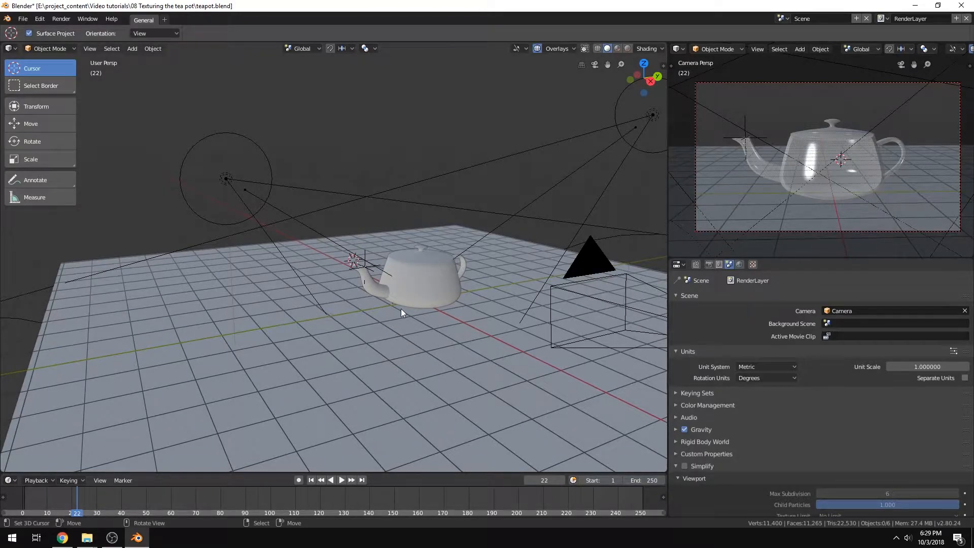
pyautogui.moveTo(428, 311); pyautogui.dragTo(379, 262, button='middle')
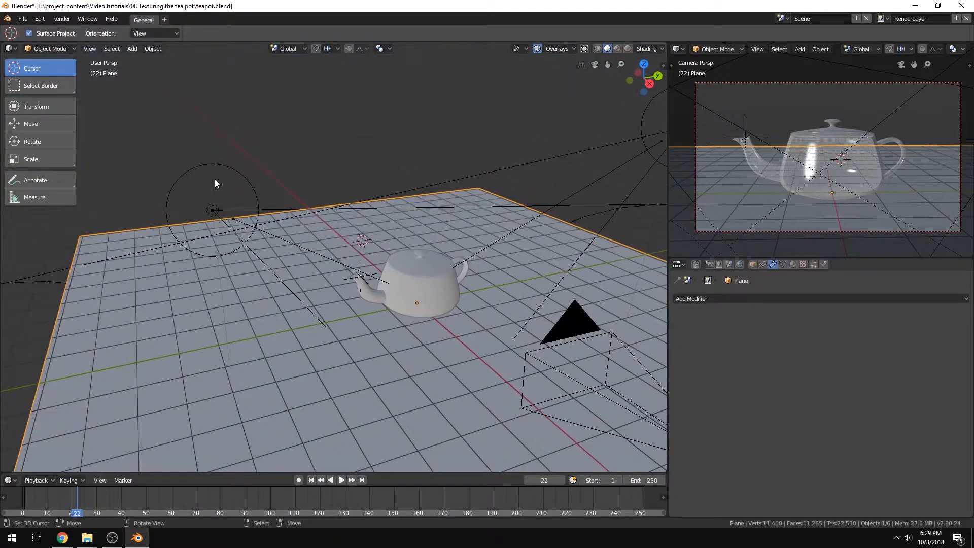
pyautogui.rightClick(218, 176)
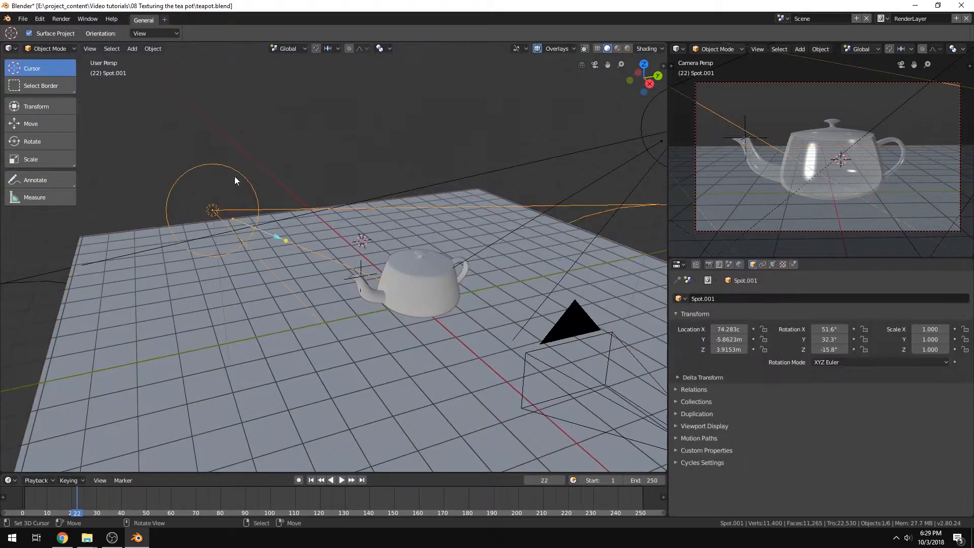
pyautogui.keyDown('shift'); pyautogui.rightClick(178, 300); pyautogui.keyUp('shift')
pyautogui.keyDown('shift'); pyautogui.rightClick(654, 144); pyautogui.keyUp('shift')
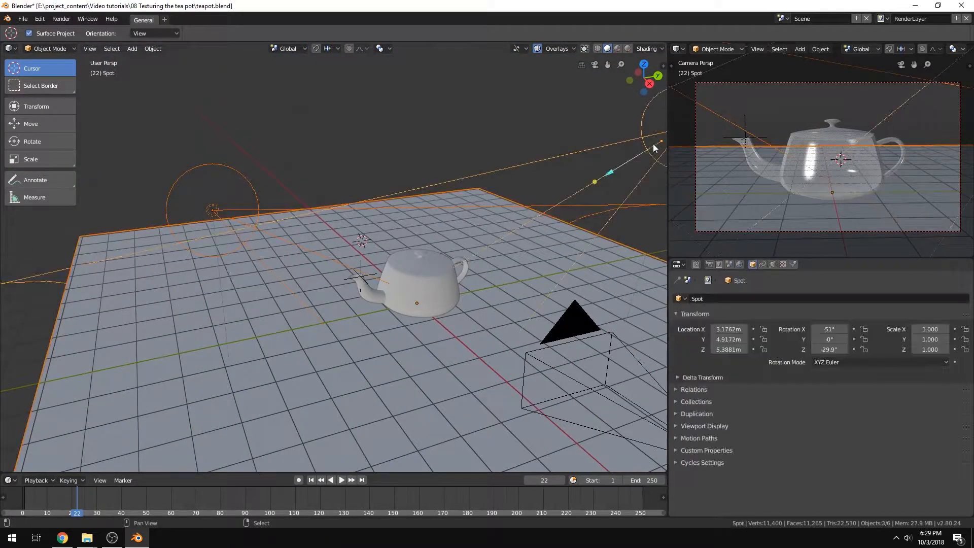
pyautogui.keyDown('shift'); pyautogui.rightClick(568, 311); pyautogui.keyUp('shift')
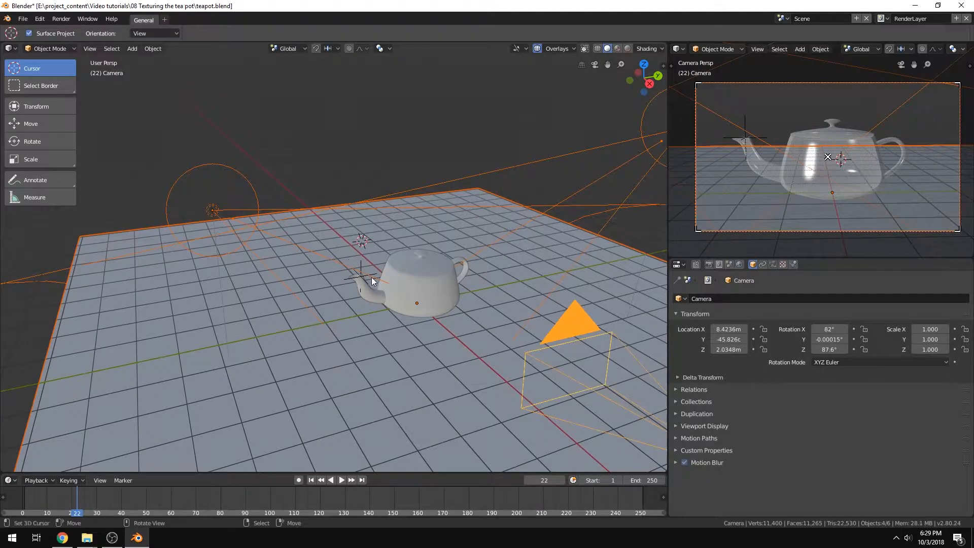
pyautogui.scroll(5, 370, 276)
pyautogui.keyDown('shift'); pyautogui.rightClick(398, 278); pyautogui.keyUp('shift')
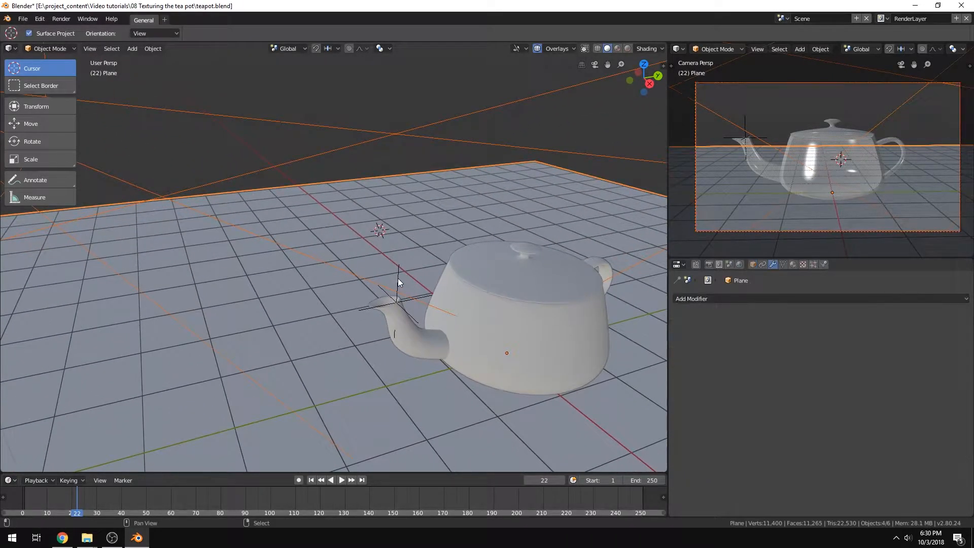
pyautogui.keyDown('shift'); pyautogui.rightClick(398, 278); pyautogui.keyUp('shift')
pyautogui.scroll(-4, 438, 217)
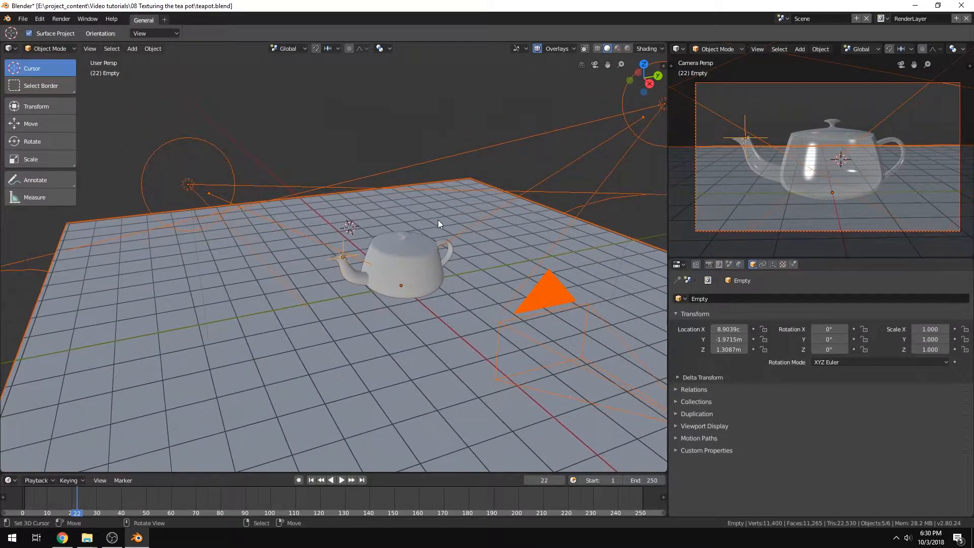
pyautogui.press('h')
# With the teapot selected, unhide all objects and isolate the teapot by hiding everything unselected.
pyautogui.rightClick(415, 254)
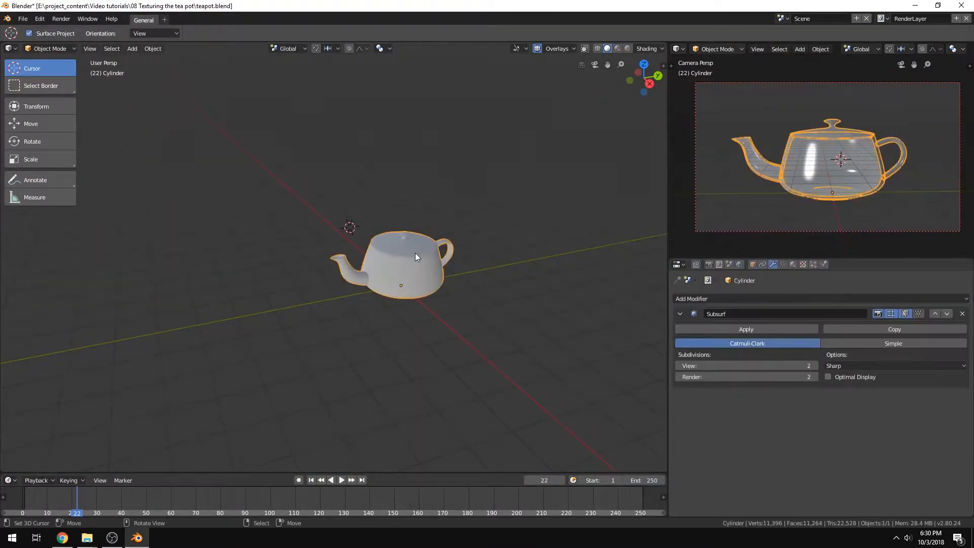
pyautogui.scroll(5, 427, 255)
pyautogui.scroll(1, 434, 191)
pyautogui.keyDown('shift'); pyautogui.moveTo(537, 212); pyautogui.dragTo(407, 222, button='middle'); pyautogui.keyUp('shift')
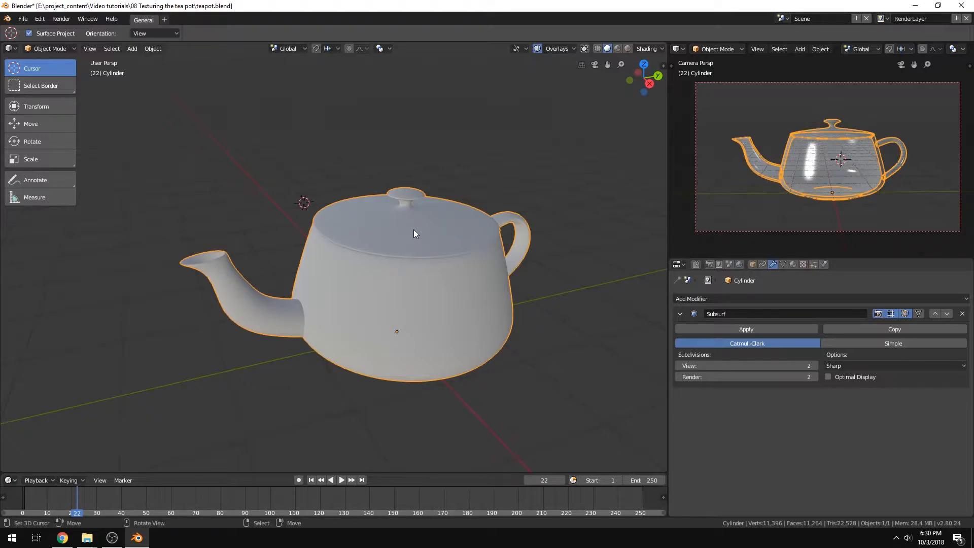
pyautogui.hotkey('alt', 'h')
pyautogui.moveTo(444, 202); pyautogui.dragTo(419, 197, button='middle')
pyautogui.scroll(-4, 412, 221)
pyautogui.moveTo(368, 213); pyautogui.dragTo(408, 220, button='middle')
pyautogui.scroll(5, 408, 220)
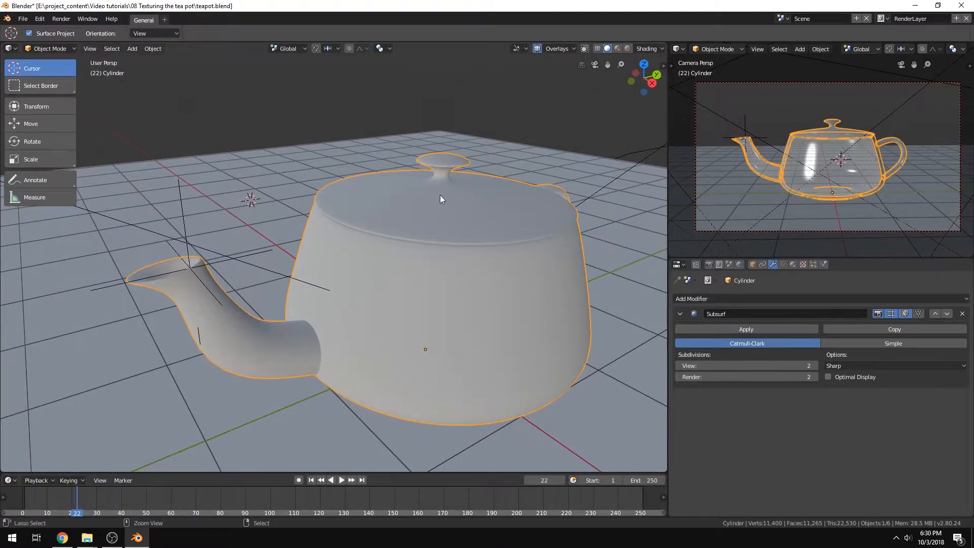
pyautogui.hotkey('shift', 'h')
pyautogui.moveTo(505, 214); pyautogui.dragTo(475, 220, button='middle')
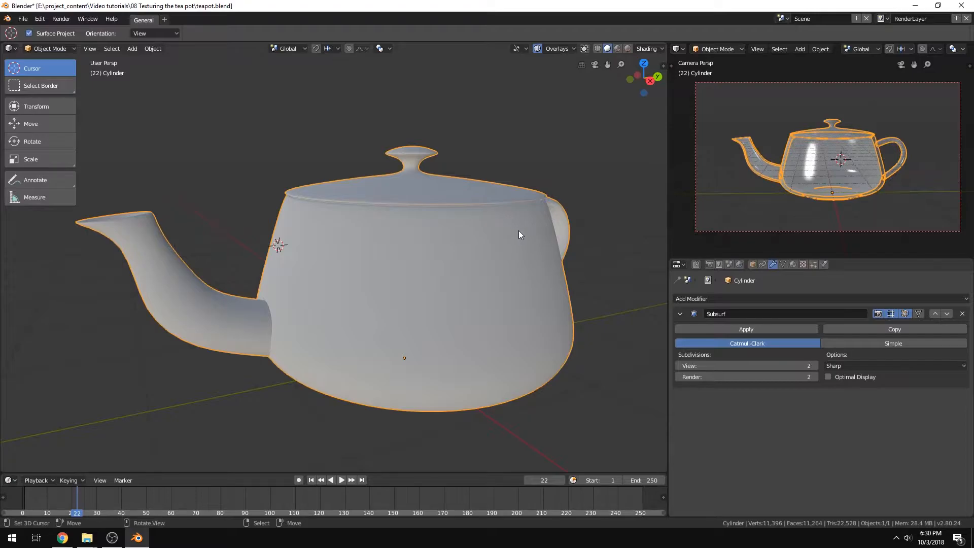
# Set the viewport subdivisions of the teapot's Subsurf modifier to 0.
pyautogui.click(710, 366)
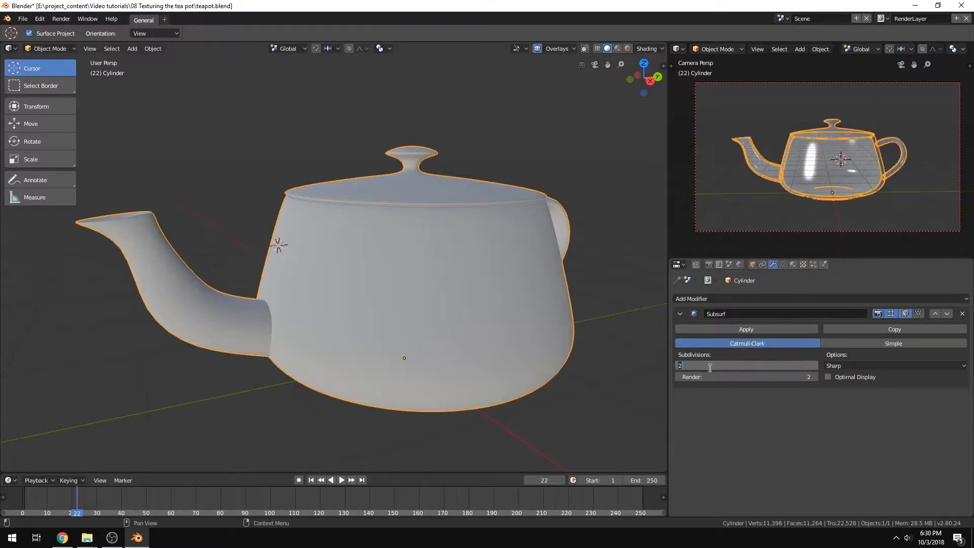
pyautogui.write('0')
pyautogui.press('Return')
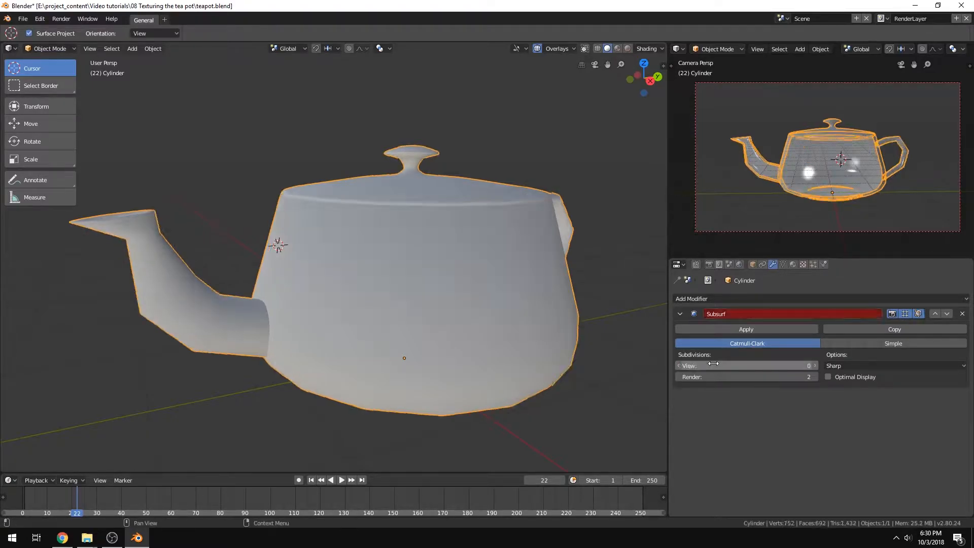
# Change the teapot's shading to flat.
pyautogui.moveTo(552, 305); pyautogui.dragTo(501, 296, button='middle')
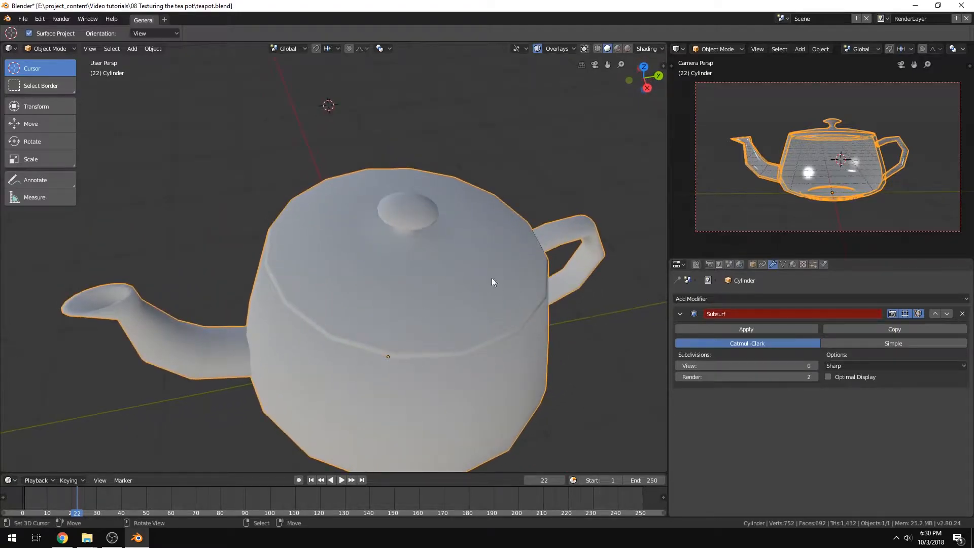
pyautogui.click(153, 50)
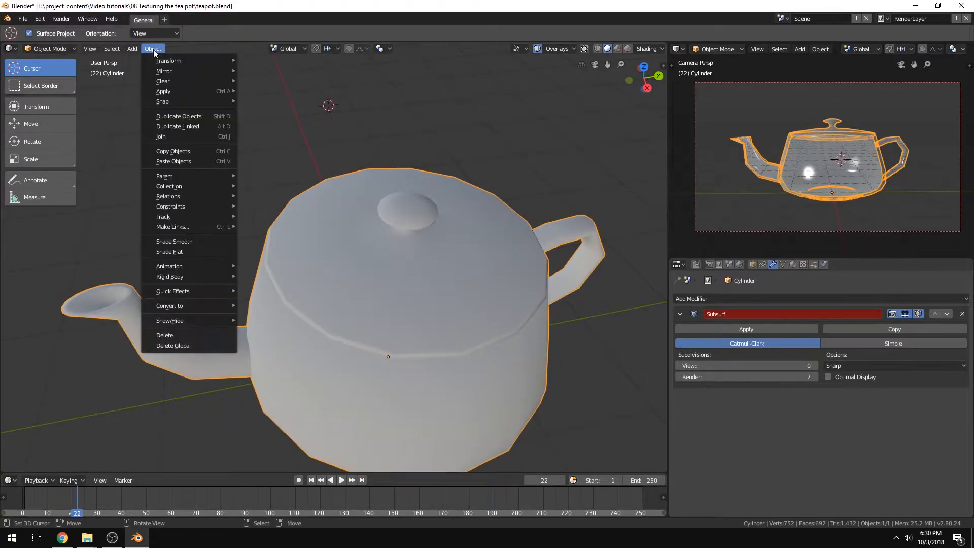
pyautogui.click(171, 252)
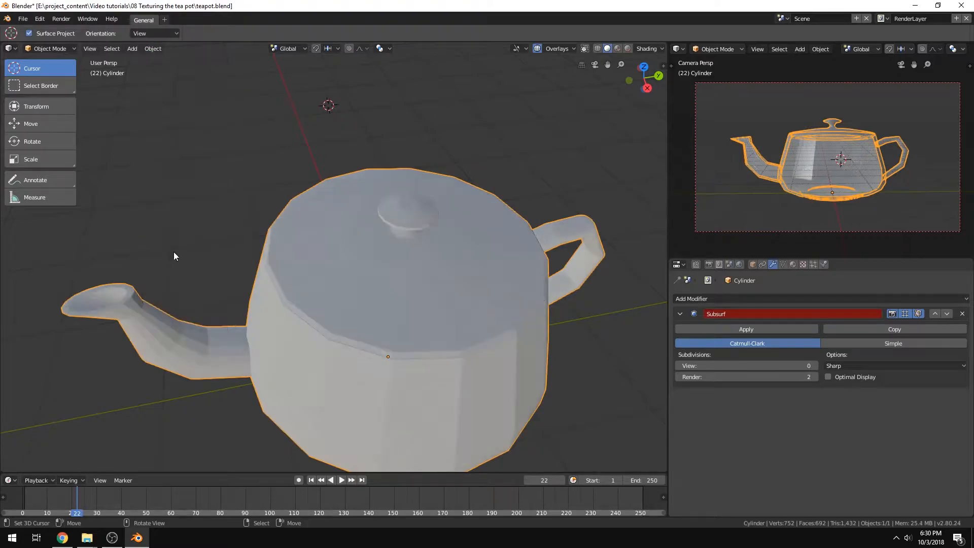
# Enter Edit Mode on the teapot and change the selection mode to edges.
pyautogui.moveTo(409, 278); pyautogui.dragTo(406, 238, button='middle')
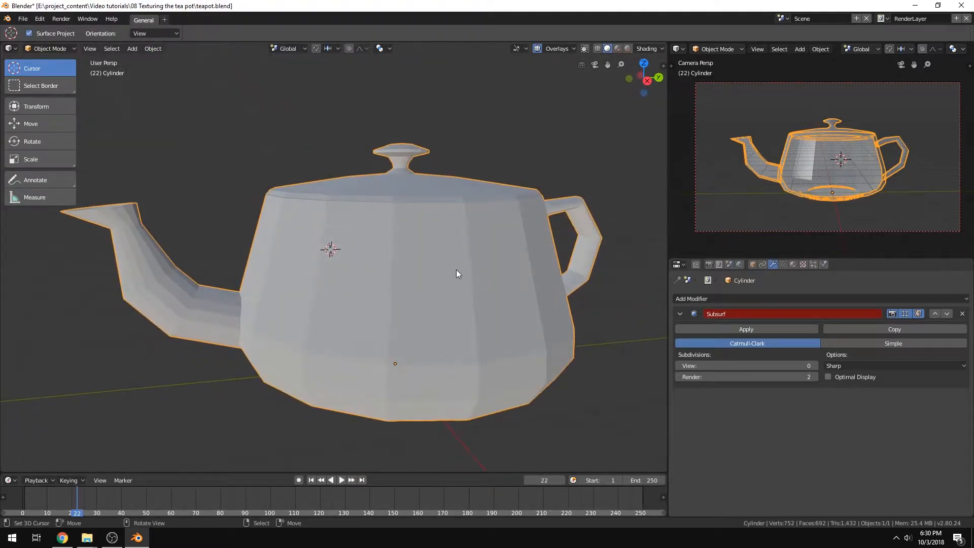
pyautogui.moveTo(474, 244); pyautogui.dragTo(398, 239, button='middle')
pyautogui.press('Tab')
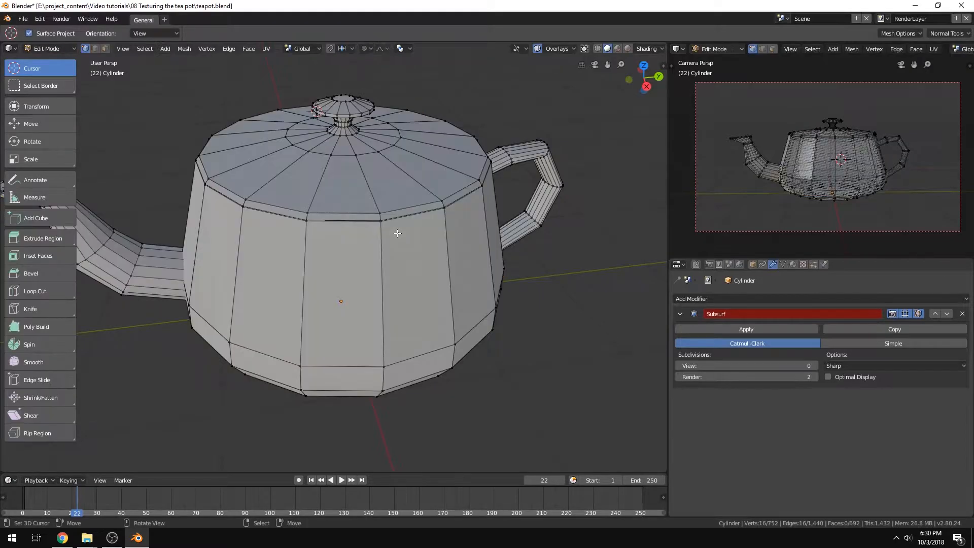
pyautogui.click(95, 49)
# Mark the edge loop where the knob's base meets the lid as a UV seam.
pyautogui.moveTo(376, 233); pyautogui.dragTo(375, 258, button='middle')
pyautogui.press('b')
pyautogui.moveTo(305, 177); pyautogui.dragTo(404, 253)
pyautogui.moveTo(409, 285); pyautogui.dragTo(370, 262, button='middle')
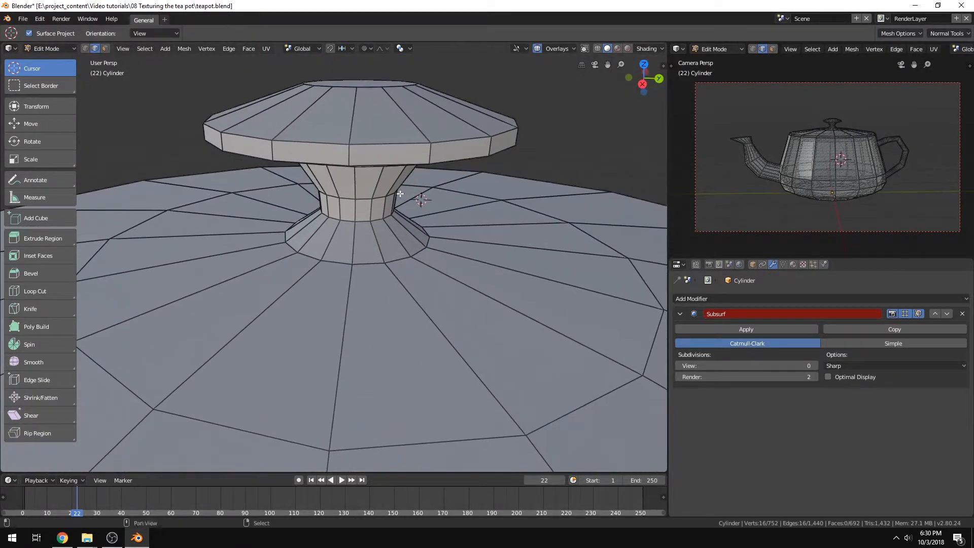
pyautogui.keyDown('alt'); pyautogui.click(368, 264); pyautogui.keyUp('alt')
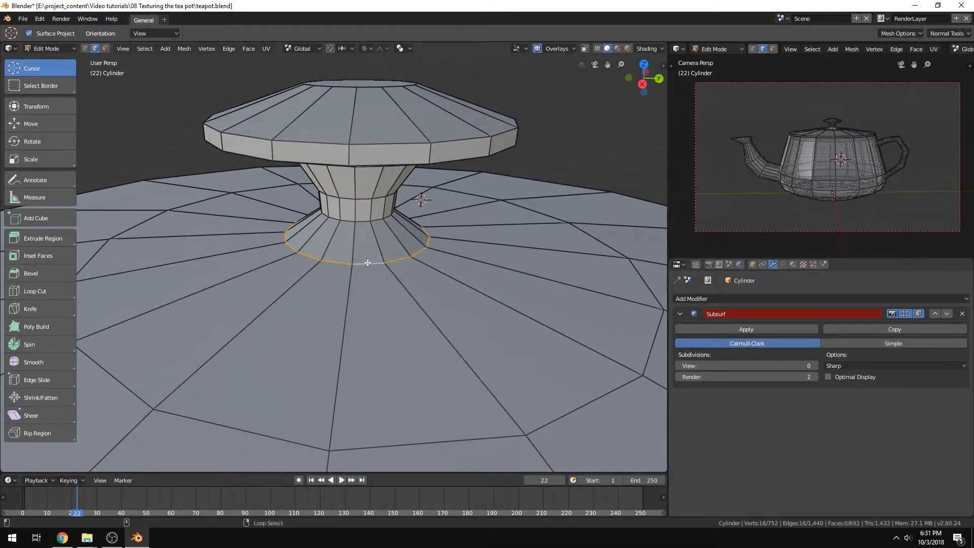
pyautogui.hotkey('ctrl', 'e')
pyautogui.hotkey('ctrl', 'e')
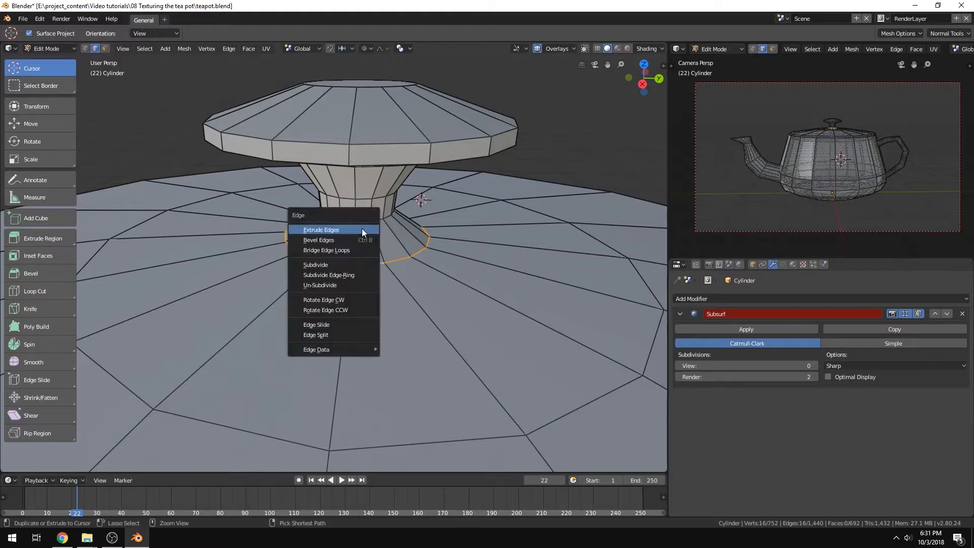
pyautogui.moveTo(343, 351)
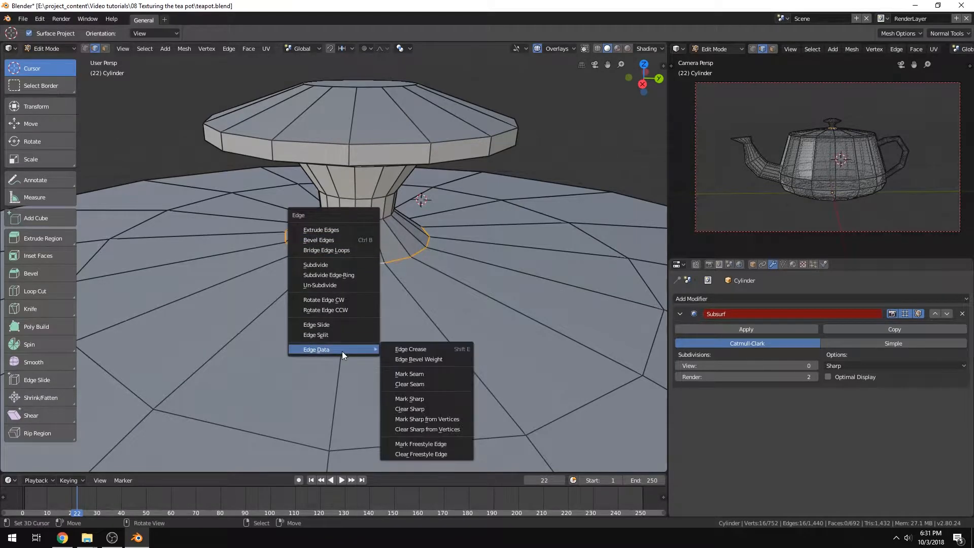
pyautogui.click(422, 373)
# Mark the edge loop around the lower rim of the lid knob's cap as a UV seam.
pyautogui.moveTo(356, 244); pyautogui.dragTo(474, 292, button='middle')
pyautogui.keyDown('alt'); pyautogui.click(473, 293); pyautogui.keyUp('alt')
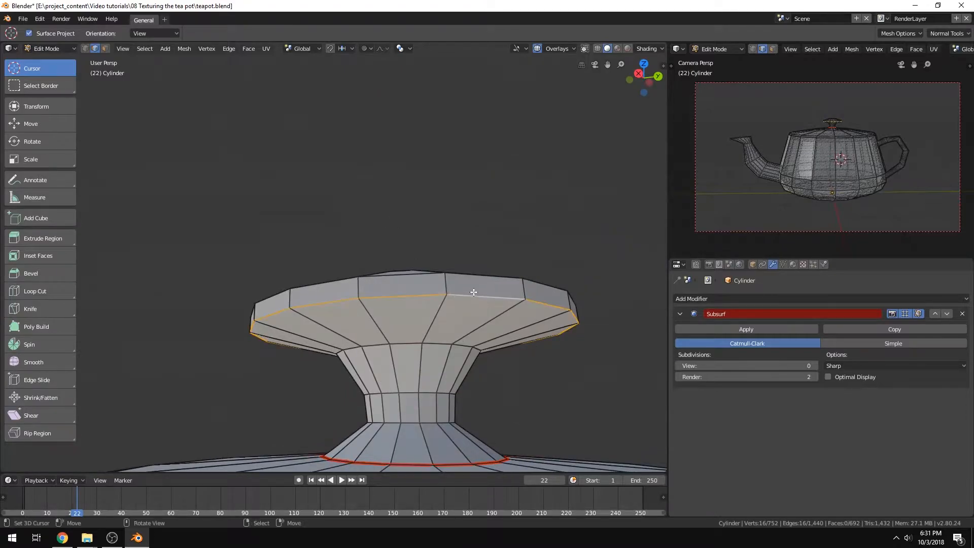
pyautogui.moveTo(544, 285); pyautogui.dragTo(519, 304, button='middle')
pyautogui.hotkey('ctrl', 'e')
pyautogui.moveTo(520, 306)
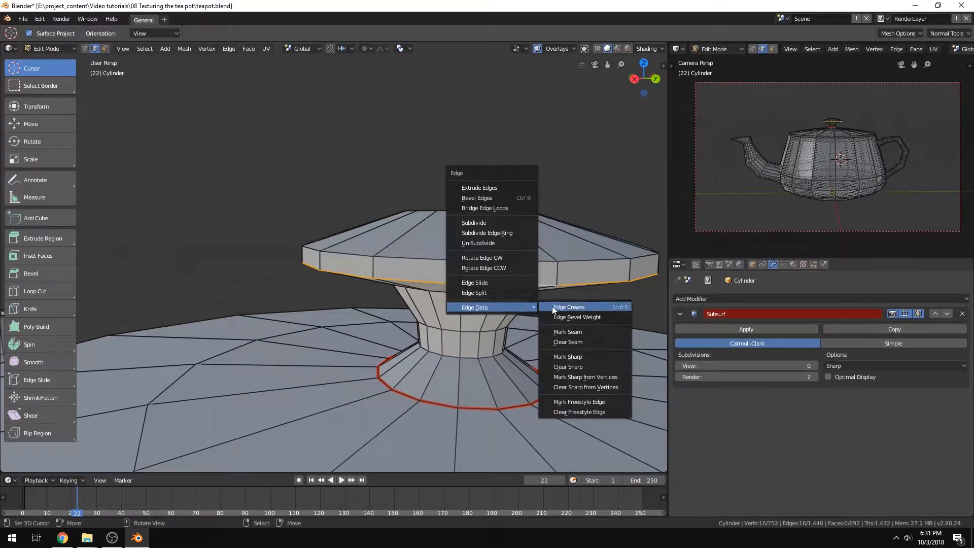
pyautogui.click(593, 333)
# Select all geometry linked to the lid knob and hide the rest of the teapot mesh.
pyautogui.scroll(-6, 463, 261)
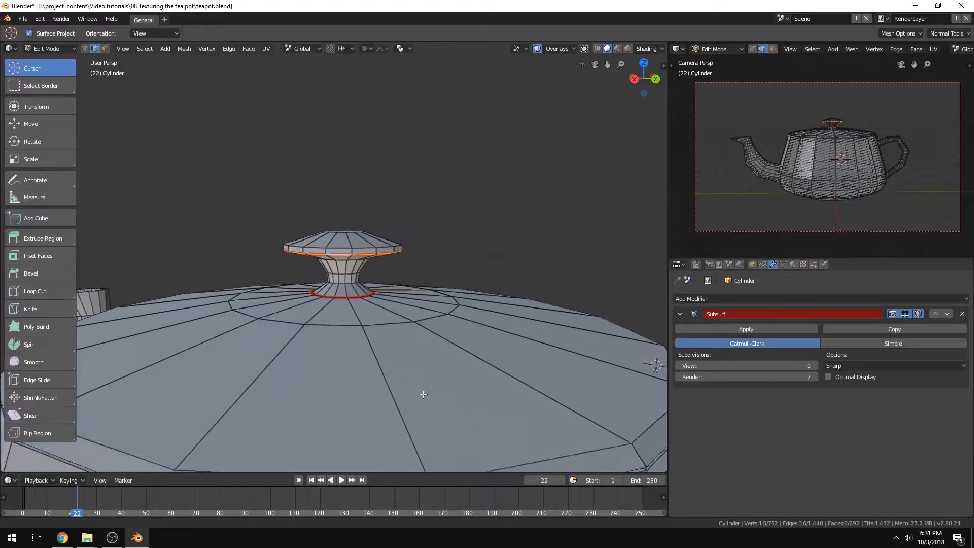
pyautogui.moveTo(375, 331); pyautogui.dragTo(370, 279, button='middle')
pyautogui.moveTo(294, 344); pyautogui.dragTo(320, 185, button='middle')
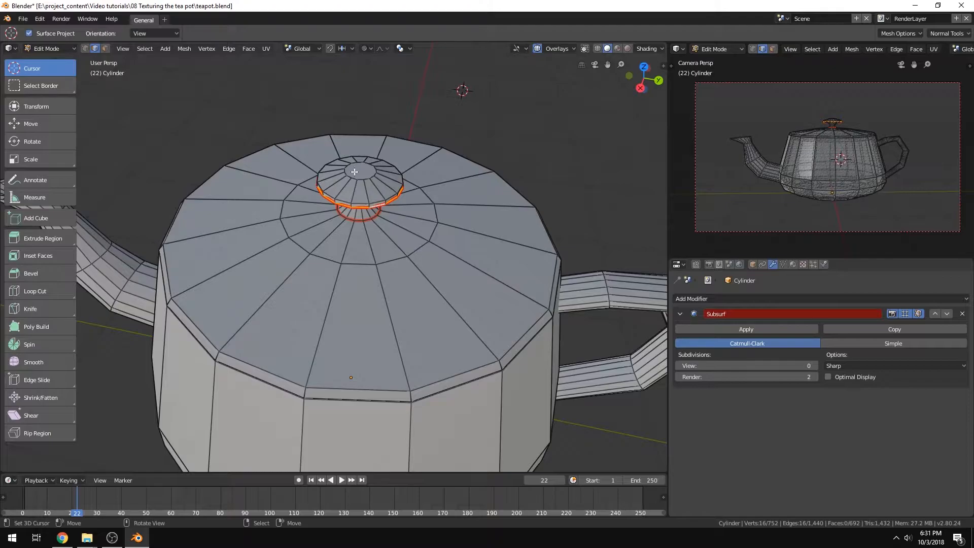
pyautogui.click(400, 184)
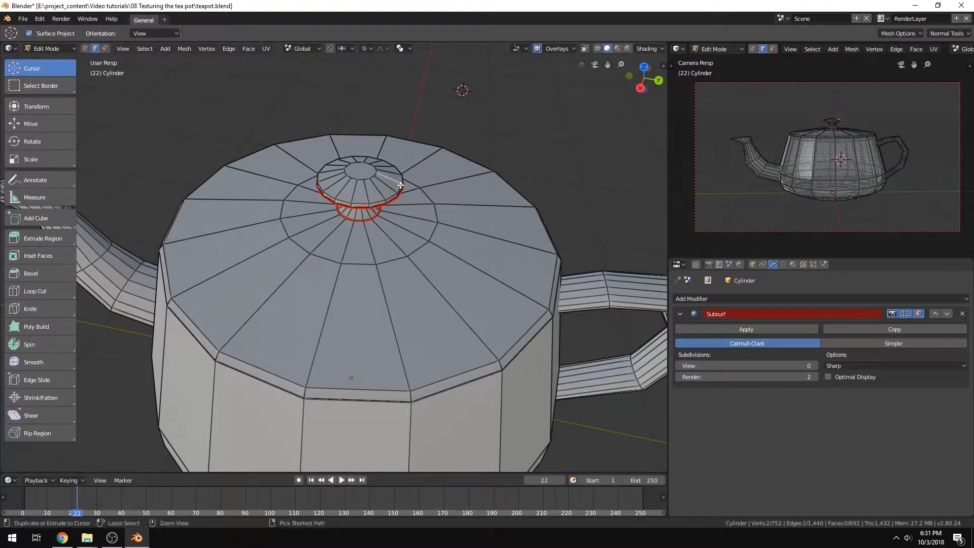
pyautogui.hotkey('ctrl', 'l')
pyautogui.moveTo(422, 219); pyautogui.dragTo(397, 232, button='middle')
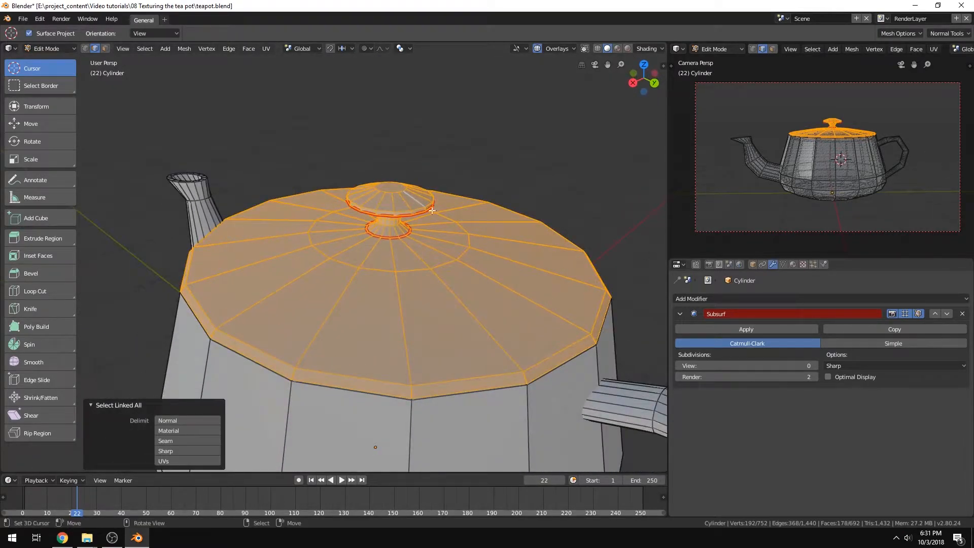
pyautogui.hotkey('shift', 'h')
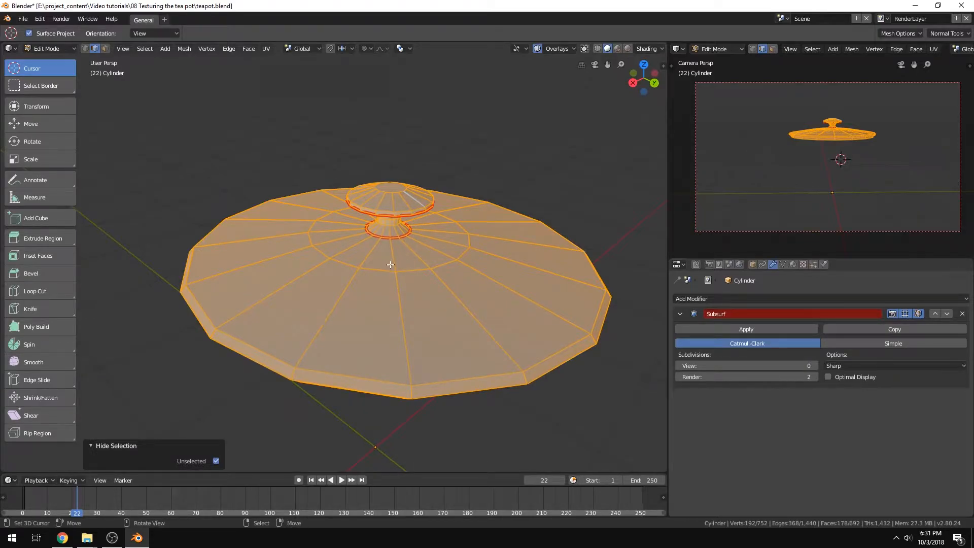
# Mark the edge loop on the underside of the lid's outer rim as a UV seam.
pyautogui.moveTo(317, 366); pyautogui.dragTo(411, 198, button='middle')
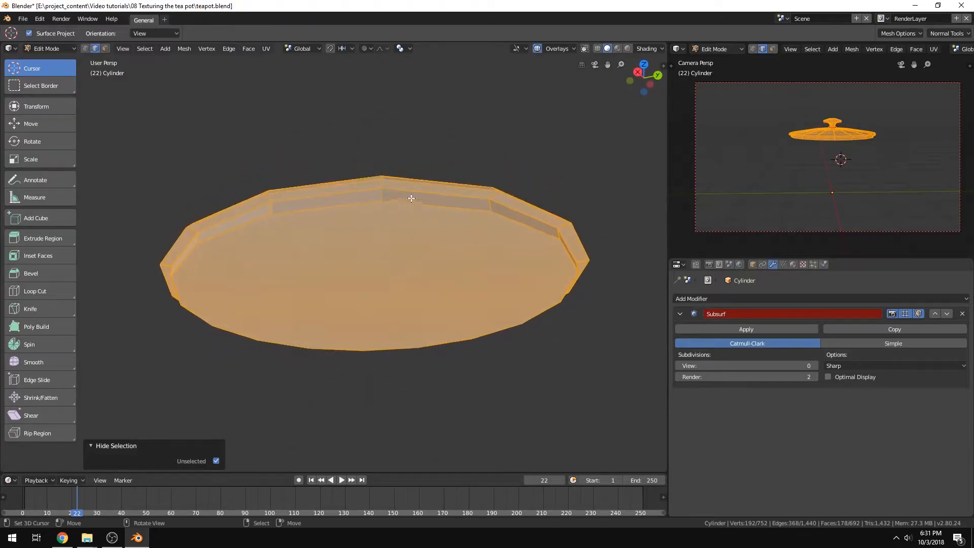
pyautogui.keyDown('alt'); pyautogui.click(422, 197); pyautogui.keyUp('alt')
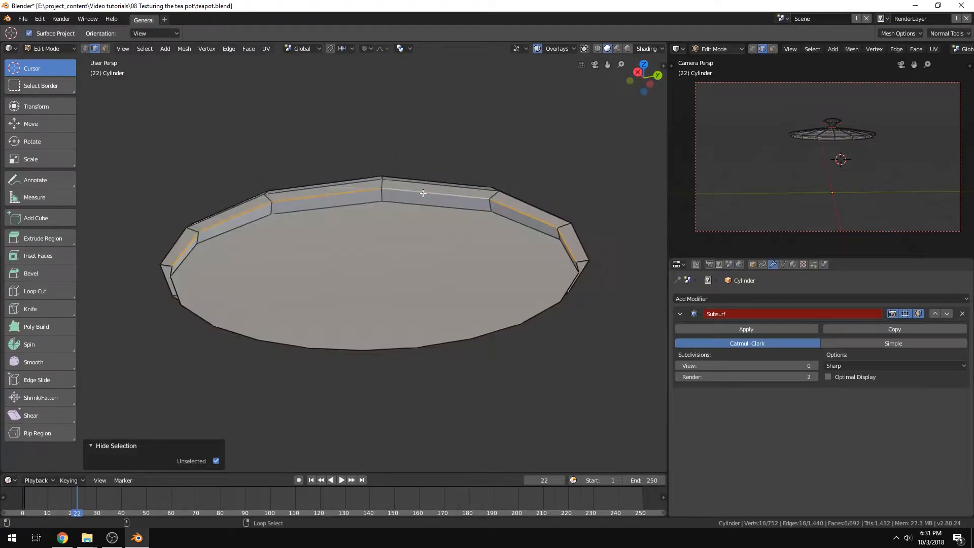
pyautogui.moveTo(524, 250); pyautogui.dragTo(456, 235, button='middle')
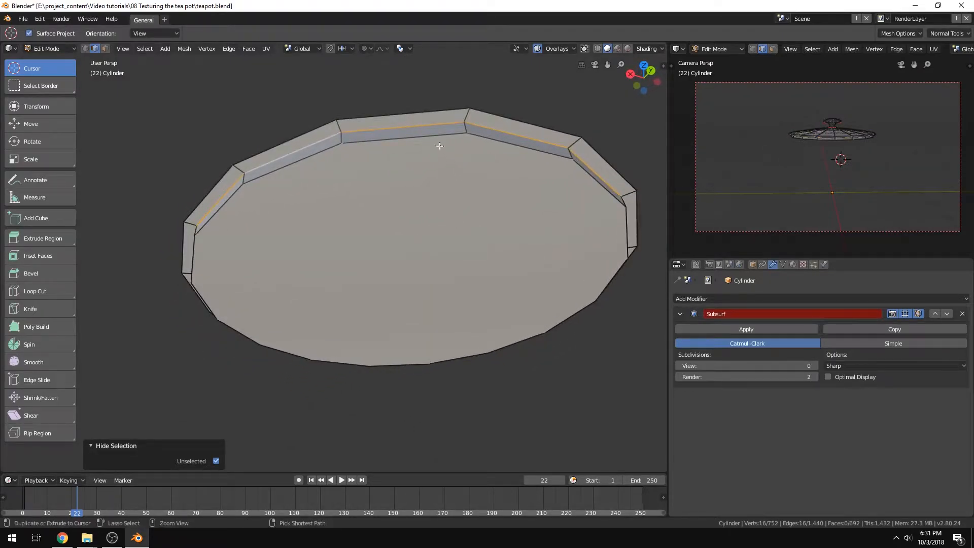
pyautogui.hotkey('ctrl', 'e')
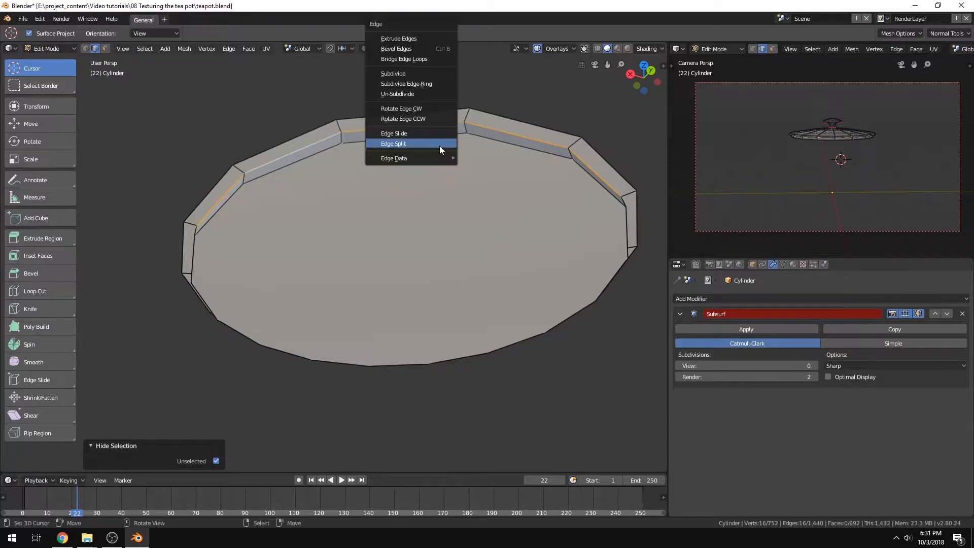
pyautogui.moveTo(439, 158)
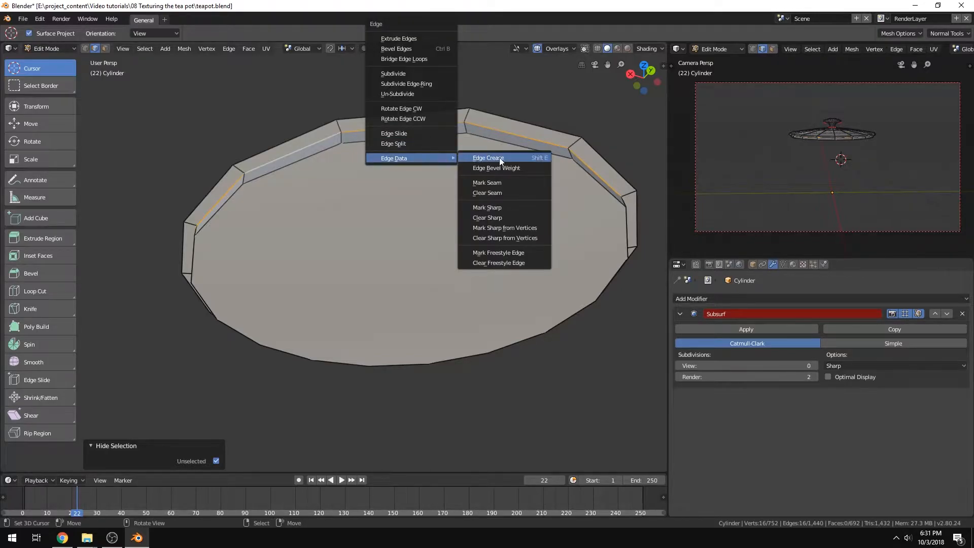
pyautogui.click(480, 183)
# Mark a vertical line of edges along the lid knob's neck, between its two ring seams, as a UV seam.
pyautogui.moveTo(454, 175); pyautogui.dragTo(373, 232, button='middle')
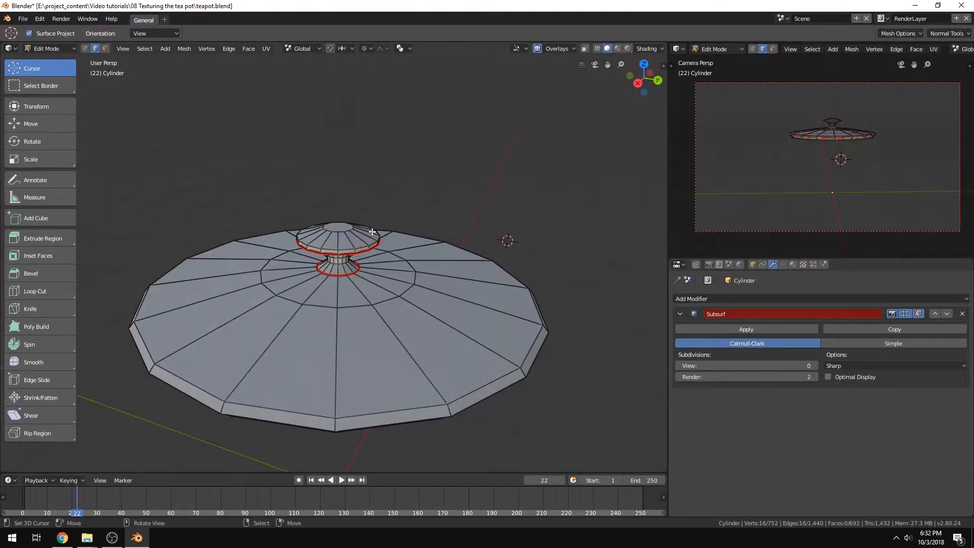
pyautogui.press('KP_7')
pyautogui.keyDown('shift'); pyautogui.moveTo(350, 219); pyautogui.dragTo(309, 219, button='middle'); pyautogui.keyUp('shift')
pyautogui.scroll(-2, 395, 297)
pyautogui.keyDown('alt'); pyautogui.rightClick(307, 262); pyautogui.keyUp('alt')
pyautogui.scroll(1, 316, 244)
pyautogui.scroll(3, 316, 243)
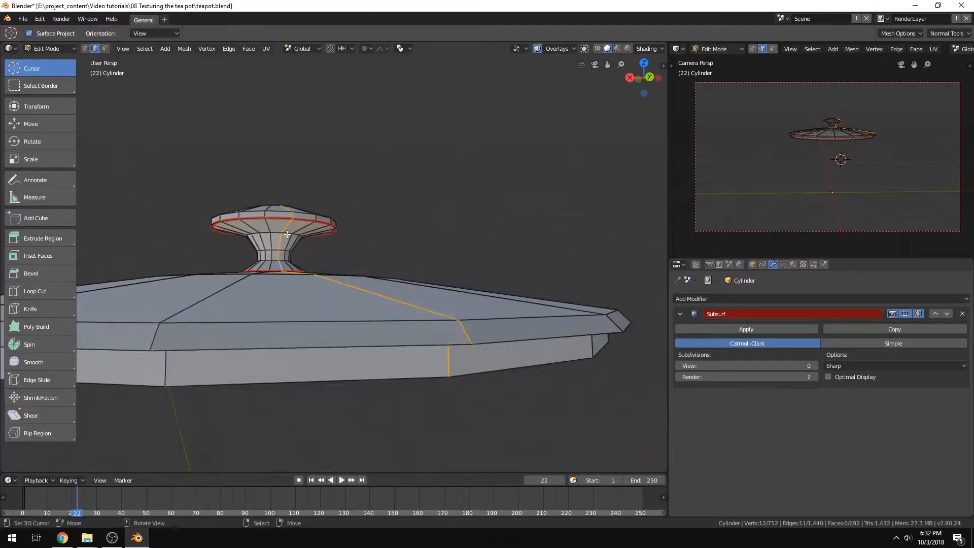
pyautogui.rightClick(278, 266)
pyautogui.keyDown('shift'); pyautogui.rightClick(280, 239); pyautogui.keyUp('shift')
pyautogui.moveTo(286, 224); pyautogui.dragTo(343, 299, button='middle')
pyautogui.hotkey('ctrl', 'e')
pyautogui.moveTo(343, 298)
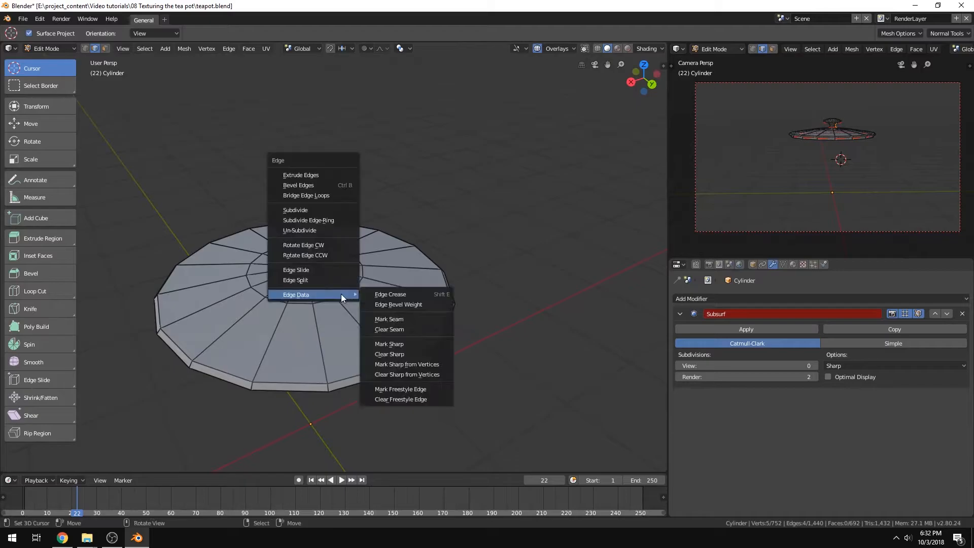
pyautogui.click(389, 319)
pyautogui.moveTo(390, 319); pyautogui.dragTo(327, 224, button='middle')
pyautogui.moveTo(325, 259); pyautogui.dragTo(341, 239, button='middle')
pyautogui.scroll(4, 285, 217)
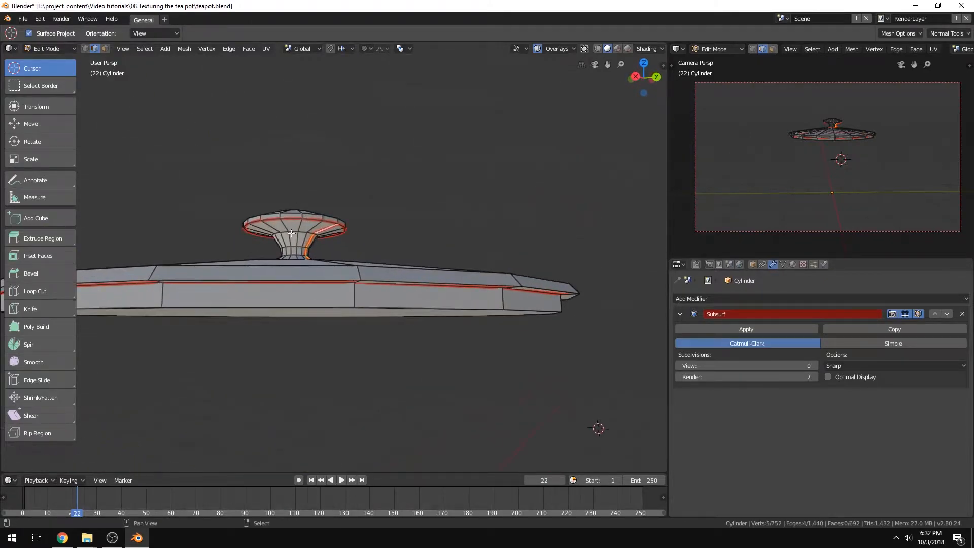
pyautogui.moveTo(286, 217); pyautogui.dragTo(448, 269, button='middle')
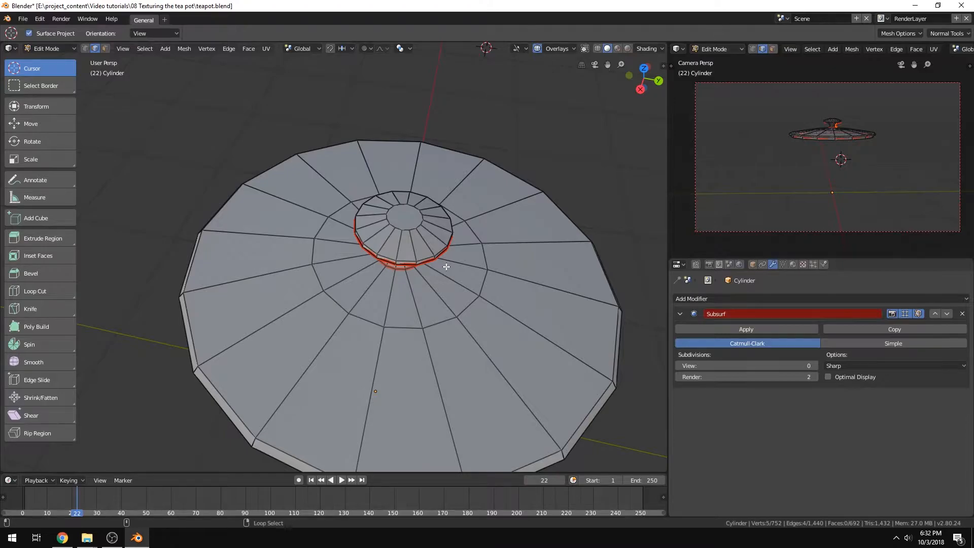
# Reveal the hidden teapot parts, then select all geometry linked to the lid and hide it.
pyautogui.hotkey('alt', 'h')
pyautogui.moveTo(452, 324); pyautogui.dragTo(409, 235, button='middle')
pyautogui.scroll(-4, 409, 236)
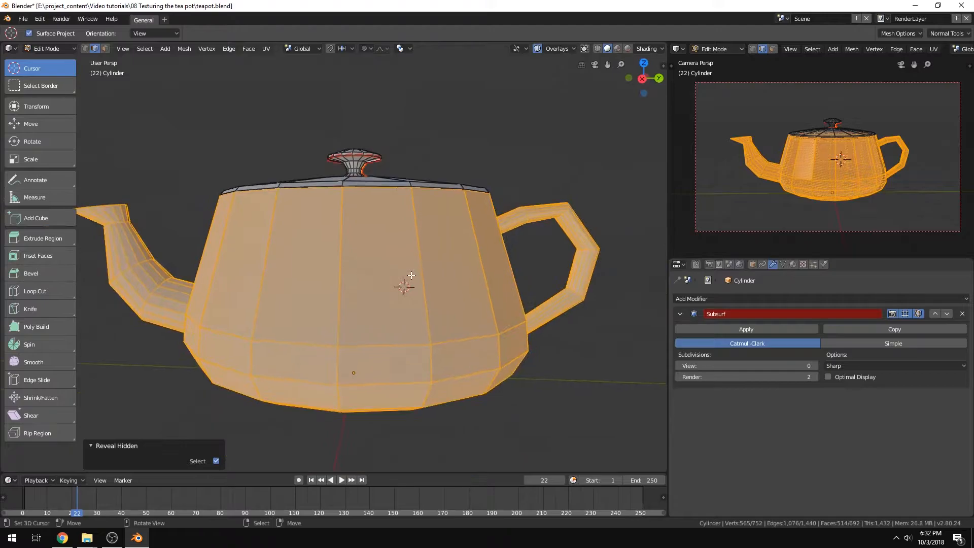
pyautogui.moveTo(467, 270); pyautogui.dragTo(401, 170, button='middle')
pyautogui.hotkey('alt', 'a')
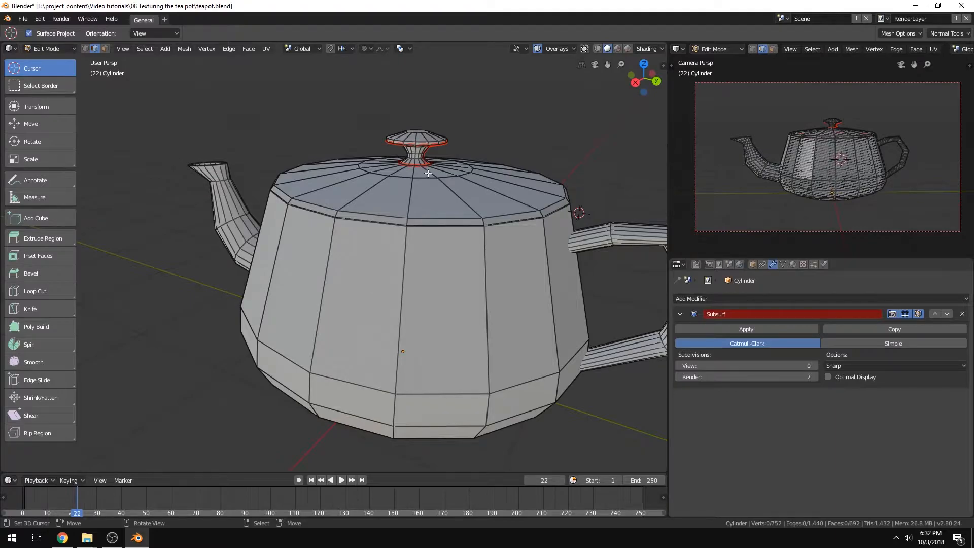
pyautogui.rightClick(424, 167)
pyautogui.hotkey('ctrl', 'l')
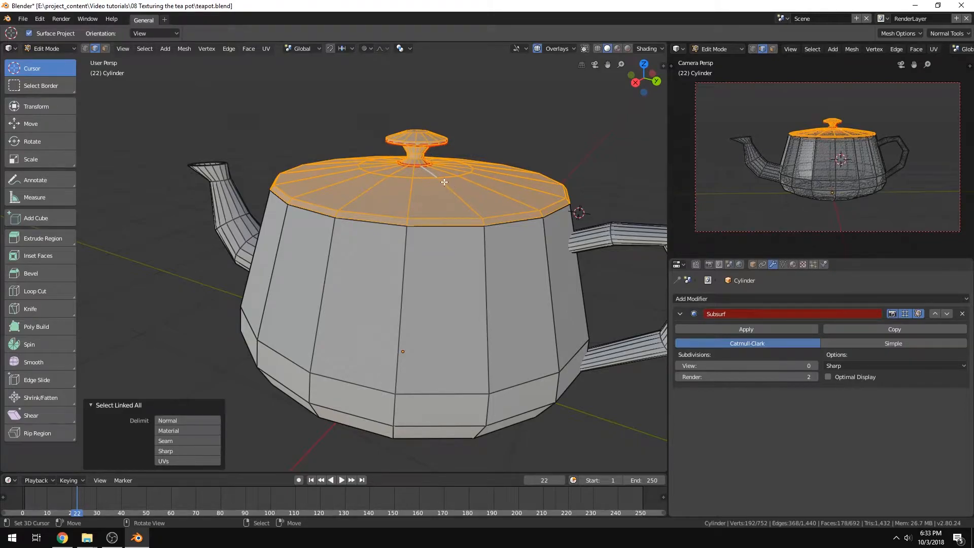
pyautogui.press('h')
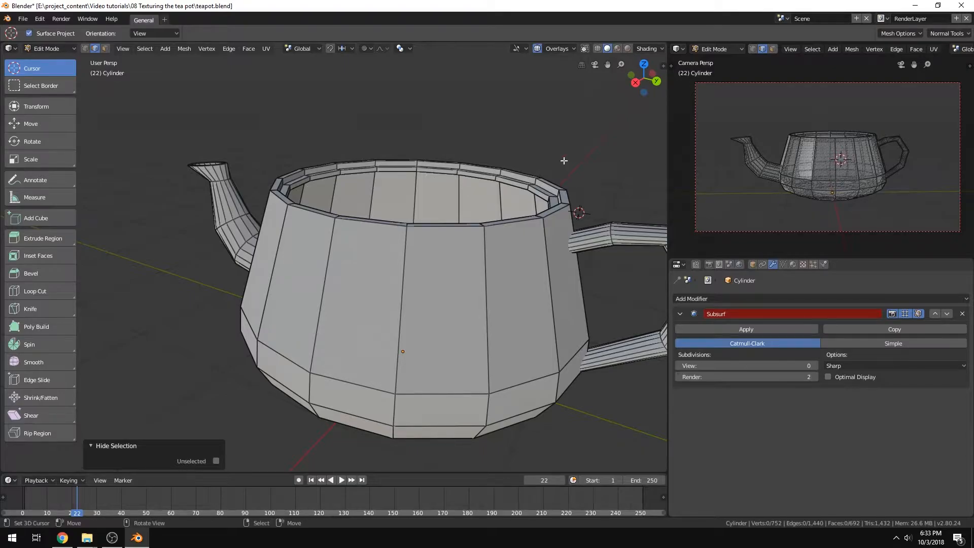
# Mark the edge loop where the inner wall of the teapot body meets its floor as a UV seam.
pyautogui.moveTo(433, 173); pyautogui.dragTo(395, 258, button='middle')
pyautogui.keyDown('alt'); pyautogui.click(407, 232); pyautogui.keyUp('alt')
pyautogui.hotkey('ctrl', 'e')
pyautogui.moveTo(406, 231)
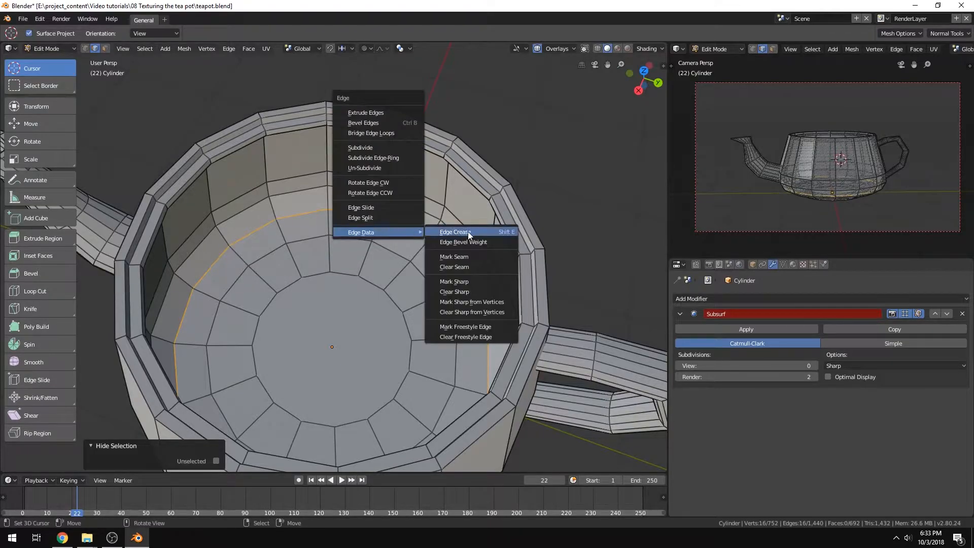
pyautogui.click(472, 257)
# Mark the edge loop around the outer base of the teapot body as a UV seam.
pyautogui.moveTo(457, 386); pyautogui.dragTo(388, 225, button='middle')
pyautogui.keyDown('alt'); pyautogui.keyDown('shift'); pyautogui.click(424, 224); pyautogui.keyUp('shift'); pyautogui.keyUp('alt')
pyautogui.hotkey('ctrl', 'e')
pyautogui.moveTo(397, 299)
pyautogui.click(453, 323)
# Mark the edge loop around the body's opening and the vertical wall edges beside the handle as UV seams.
pyautogui.scroll(-4, 455, 340)
pyautogui.moveTo(454, 340); pyautogui.dragTo(439, 401, button='middle')
pyautogui.keyDown('alt'); pyautogui.rightClick(384, 318); pyautogui.keyUp('alt')
pyautogui.moveTo(378, 394); pyautogui.dragTo(507, 412, button='middle')
pyautogui.keyDown('shift'); pyautogui.rightClick(360, 325); pyautogui.keyUp('shift')
pyautogui.keyDown('shift'); pyautogui.rightClick(375, 305); pyautogui.keyUp('shift')
pyautogui.moveTo(391, 307); pyautogui.dragTo(396, 330, button='middle')
pyautogui.keyDown('shift'); pyautogui.rightClick(386, 246); pyautogui.keyUp('shift')
pyautogui.keyDown('shift'); pyautogui.rightClick(368, 352); pyautogui.keyUp('shift')
pyautogui.hotkey('ctrl', 'e')
pyautogui.moveTo(442, 318)
pyautogui.click(514, 341)
# Turn off the viewport overlays, keep solid shading, and mark the lengthwise edge loop along the inside of the handle as a UV seam.
pyautogui.scroll(-4, 507, 324)
pyautogui.moveTo(502, 264)
pyautogui.mouseDown(button='middle')
pyautogui.moveTo(441, 302)
pyautogui.moveTo(313, 320)
pyautogui.moveTo(303, 407)
pyautogui.moveTo(387, 324)
pyautogui.moveTo(385, 289)
pyautogui.moveTo(437, 274)
pyautogui.moveTo(356, 303)
pyautogui.mouseUp(button='middle')
pyautogui.keyDown('alt'); pyautogui.rightClick(312, 321); pyautogui.keyUp('alt')
pyautogui.hotkey('shift', 'z')
pyautogui.press('z')
pyautogui.click(420, 312)
pyautogui.moveTo(461, 356)
pyautogui.mouseDown(button='middle')
pyautogui.moveTo(370, 319)
pyautogui.moveTo(180, 364)
pyautogui.moveTo(274, 355)
pyautogui.mouseUp(button='middle')
pyautogui.hotkey('ctrl', 'e')
pyautogui.moveTo(369, 321)
pyautogui.click(430, 346)
# Mark the edge loops around the spout's mouth and along the spout's length as UV seams.
pyautogui.scroll(-3, 406, 340)
pyautogui.moveTo(274, 356); pyautogui.dragTo(410, 311, button='middle')
pyautogui.keyDown('alt'); pyautogui.rightClick(316, 394); pyautogui.keyUp('alt')
pyautogui.hotkey('ctrl', 'e')
pyautogui.moveTo(318, 390)
pyautogui.click(366, 412)
pyautogui.keyDown('alt'); pyautogui.rightClick(461, 319); pyautogui.keyUp('alt')
pyautogui.moveTo(479, 327); pyautogui.dragTo(435, 337, button='middle')
pyautogui.hotkey('ctrl', 'e')
pyautogui.moveTo(435, 337)
pyautogui.click(485, 360)
pyautogui.scroll(-3, 452, 284)
pyautogui.moveTo(438, 251); pyautogui.dragTo(304, 300, button='middle')
# Reveal the hidden lid, select the whole teapot mesh and unwrap it.
pyautogui.hotkey('alt', 'a')
pyautogui.moveTo(415, 246); pyautogui.dragTo(403, 280, button='middle')
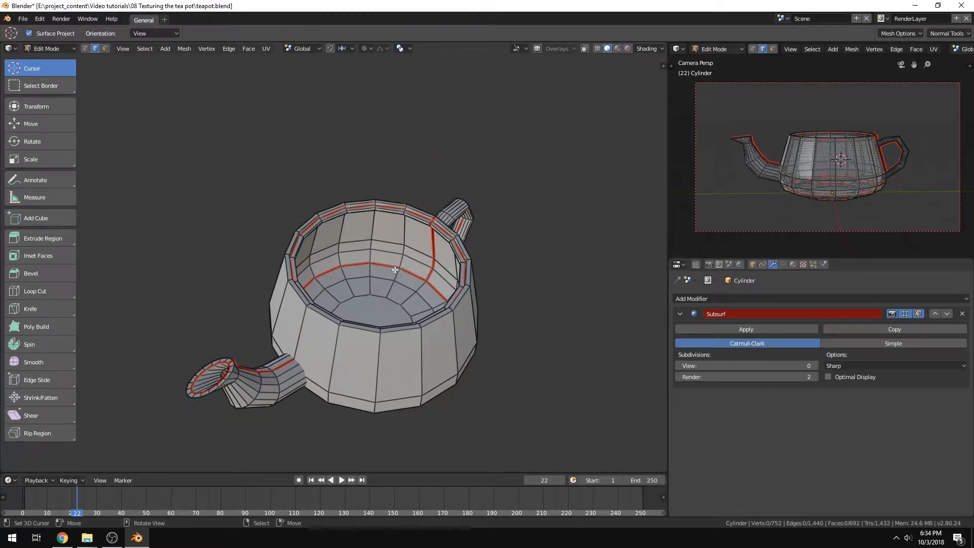
pyautogui.hotkey('alt', 'h')
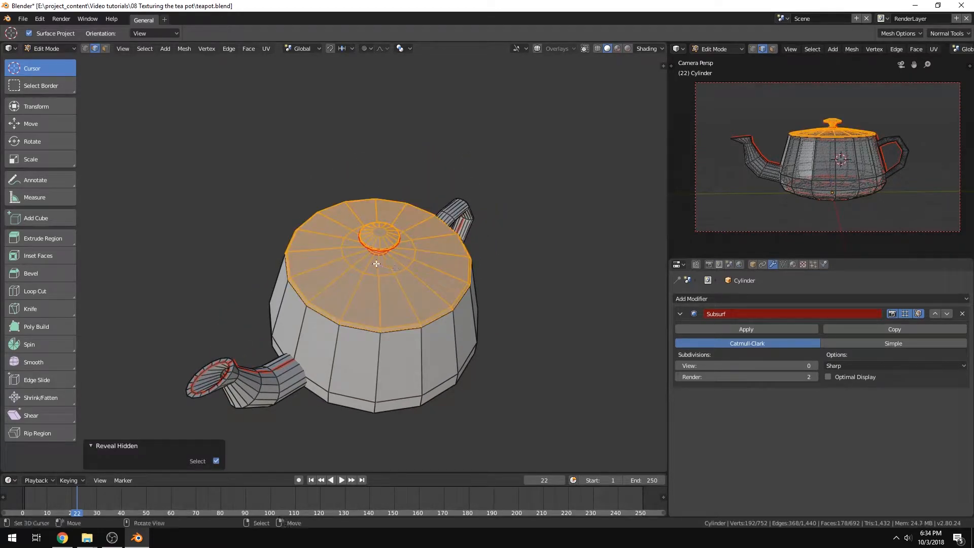
pyautogui.moveTo(464, 299); pyautogui.dragTo(394, 263, button='middle')
pyautogui.press('a')
pyautogui.press('a')
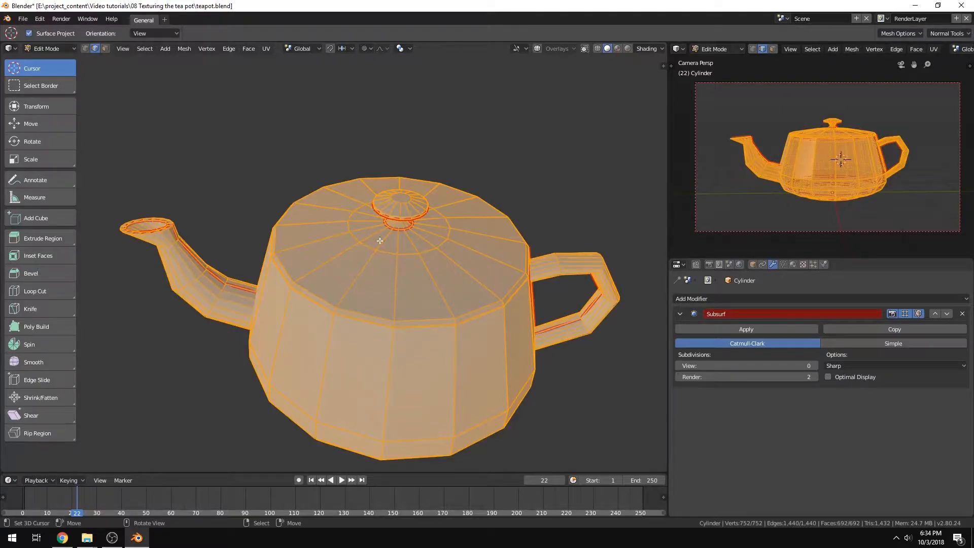
pyautogui.press('u')
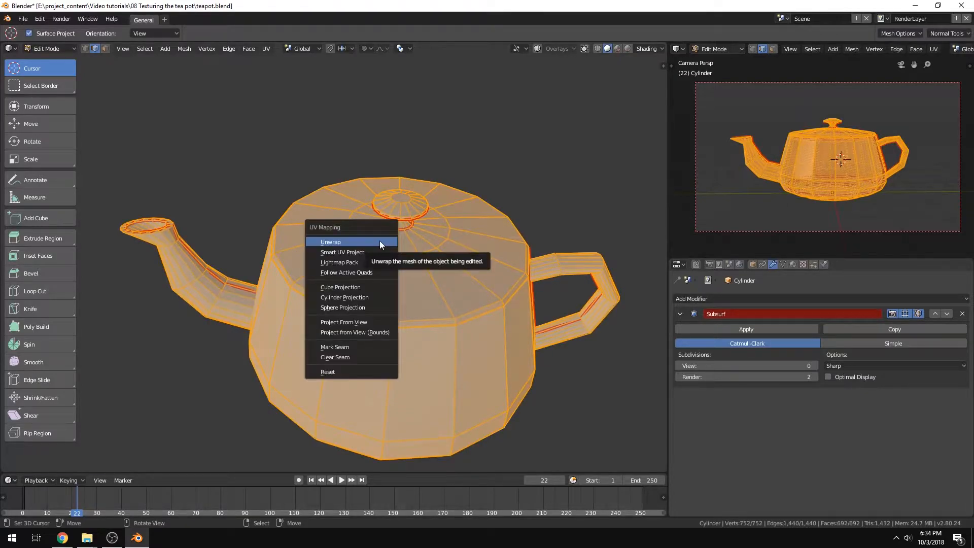
pyautogui.click(361, 243)
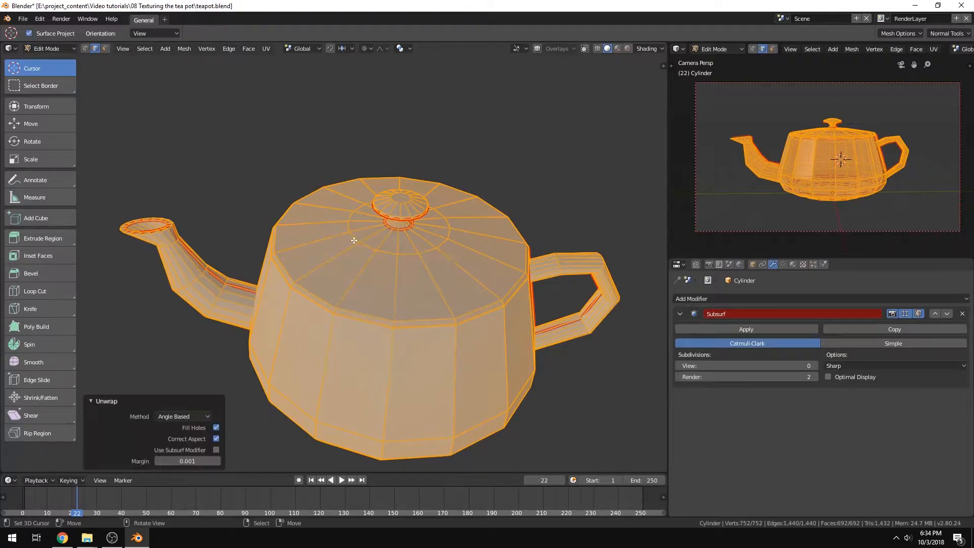
# Change the camera view area to the UV/Image Editor and bring the whole UV layout into view.
pyautogui.moveTo(438, 250); pyautogui.dragTo(450, 249, button='middle')
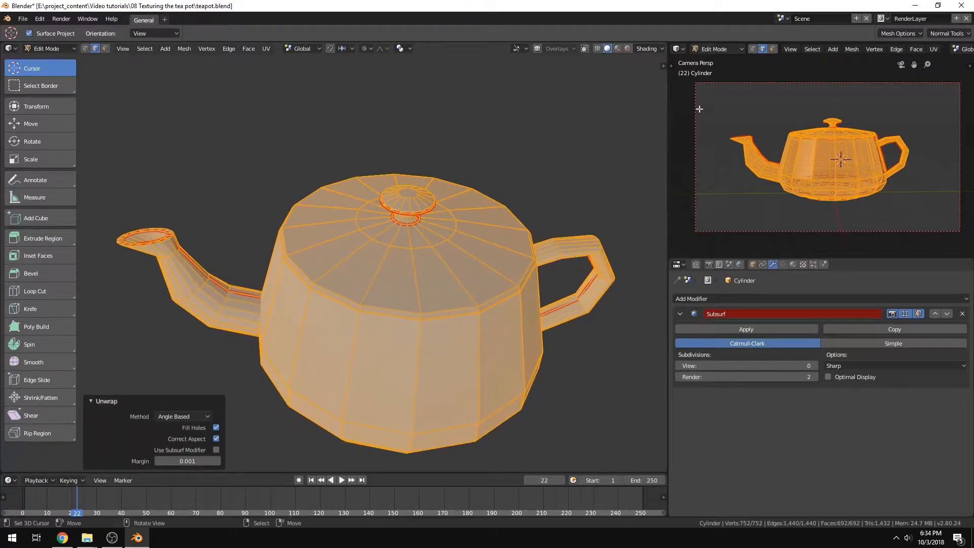
pyautogui.click(680, 49)
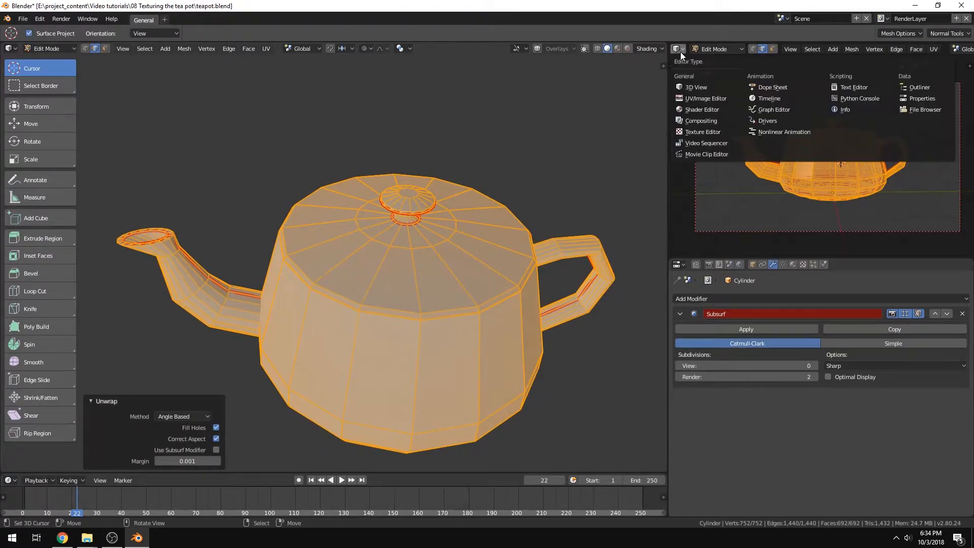
pyautogui.click(690, 98)
pyautogui.scroll(-4, 827, 132)
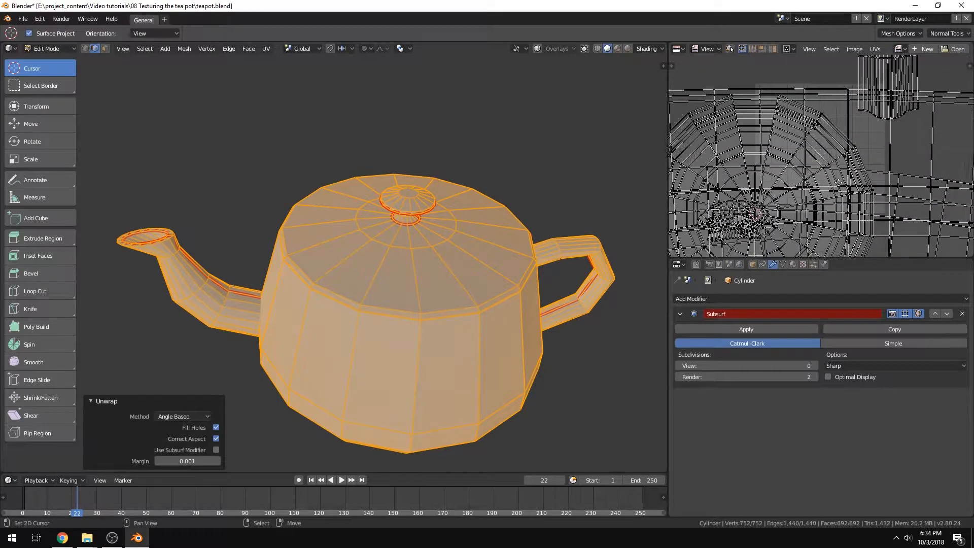
pyautogui.moveTo(771, 132); pyautogui.dragTo(810, 154, button='middle')
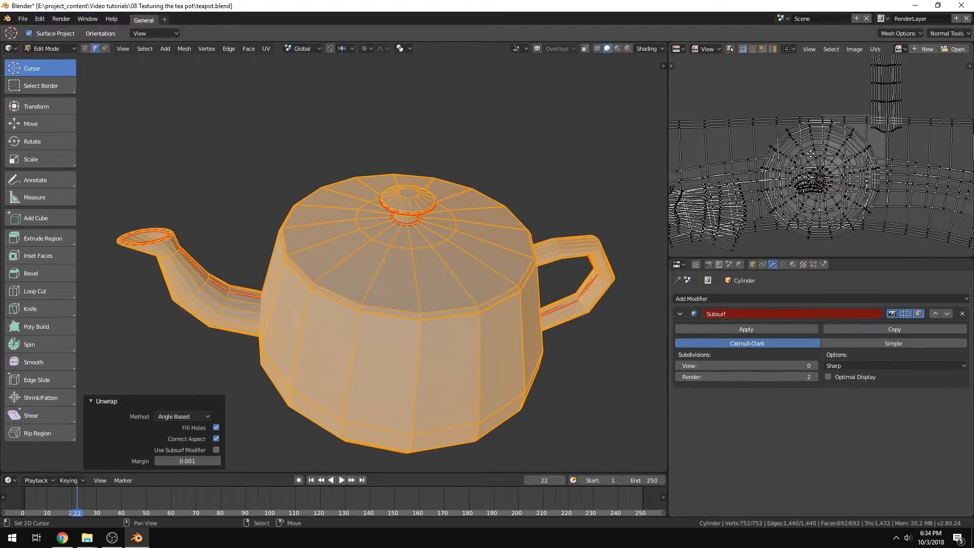
pyautogui.scroll(-2, 827, 144)
pyautogui.scroll(1, 840, 151)
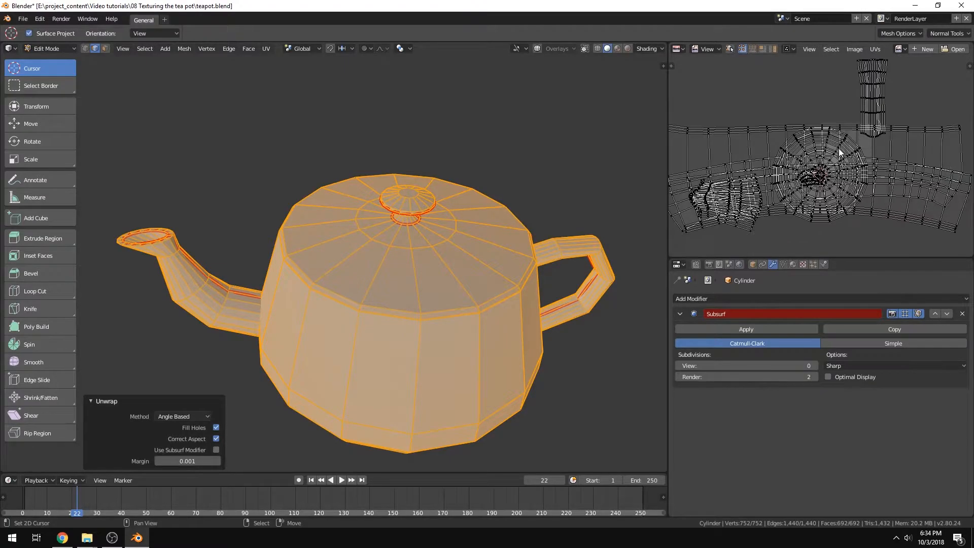
pyautogui.scroll(-1, 794, 183)
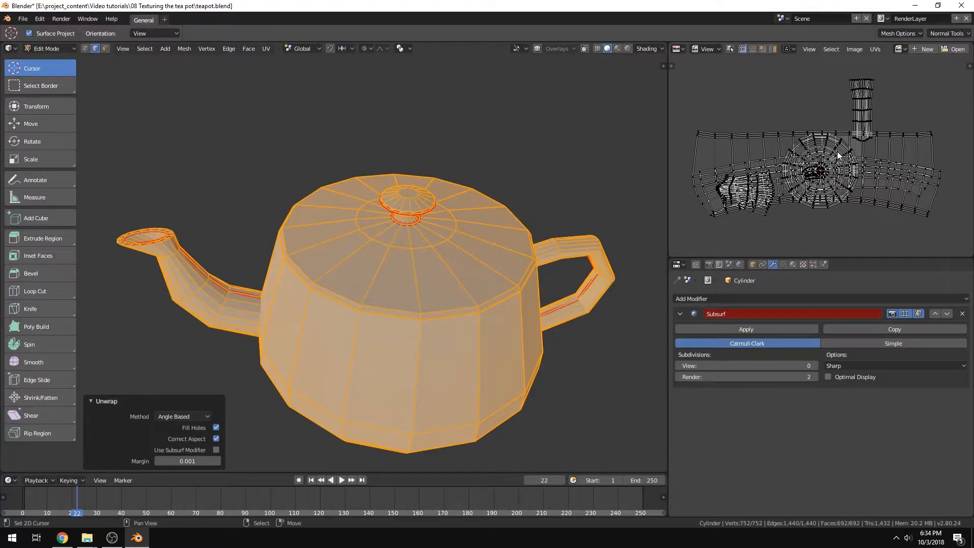
# Select all UVs, unwrap them again with the Angle Based method, collapse the Unwrap settings and inspect the islands.
pyautogui.press('a')
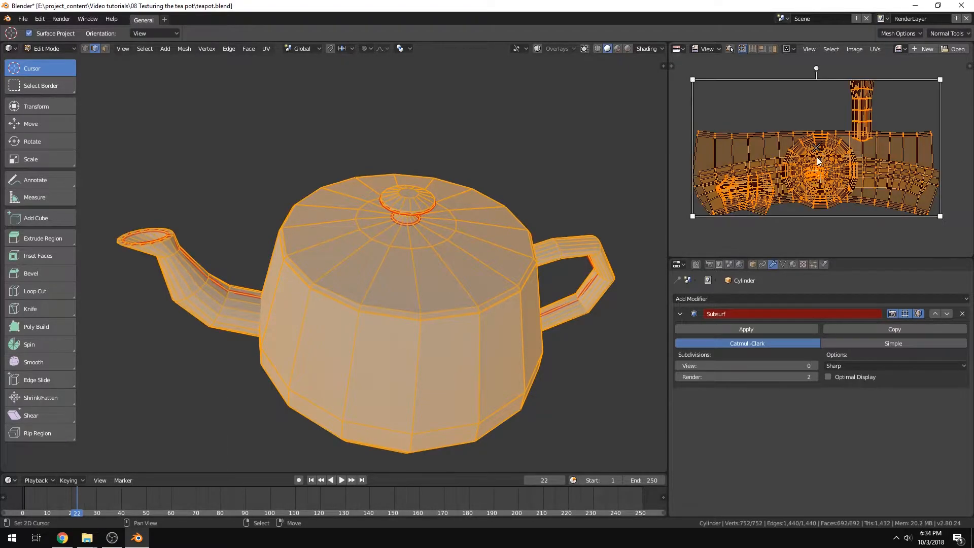
pyautogui.press('e')
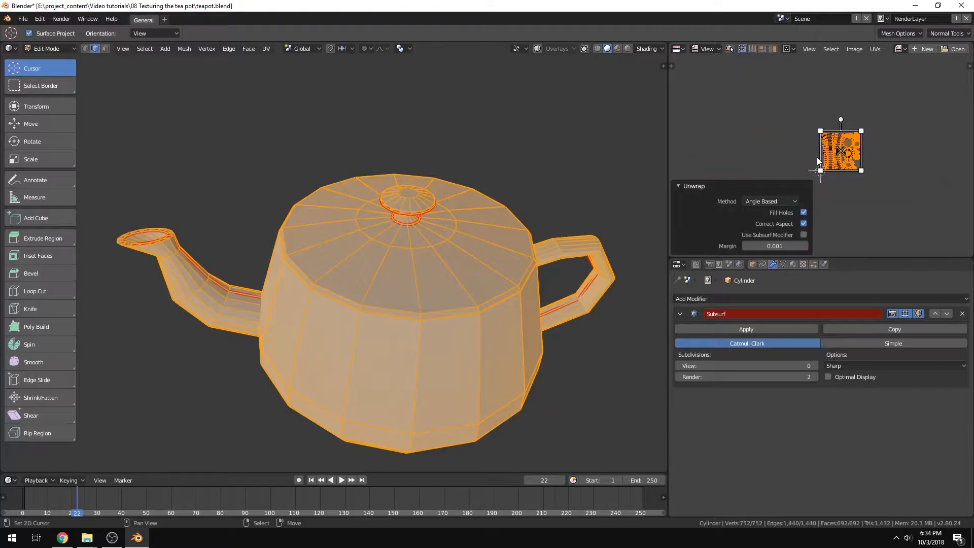
pyautogui.scroll(6, 821, 154)
pyautogui.moveTo(937, 73); pyautogui.dragTo(888, 88, button='middle')
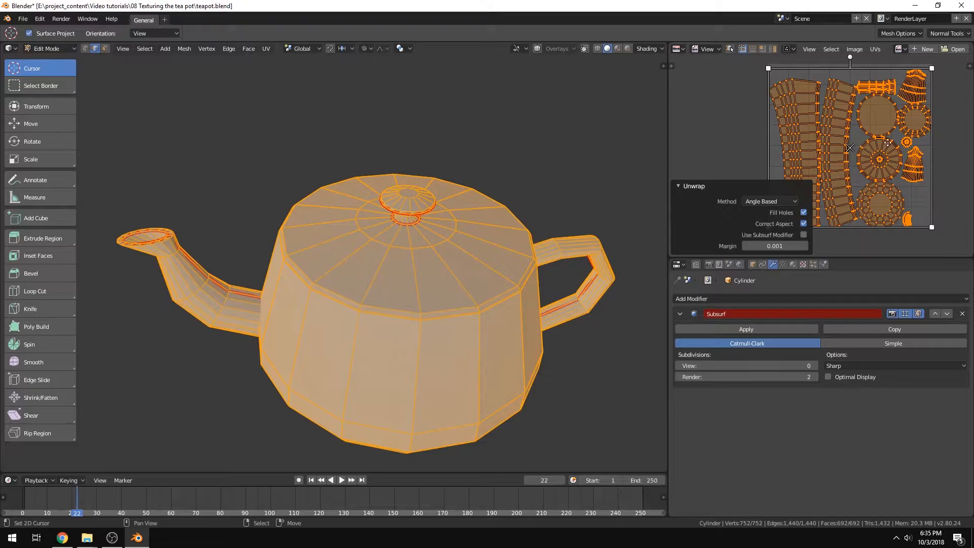
pyautogui.moveTo(885, 144); pyautogui.dragTo(870, 149, button='middle')
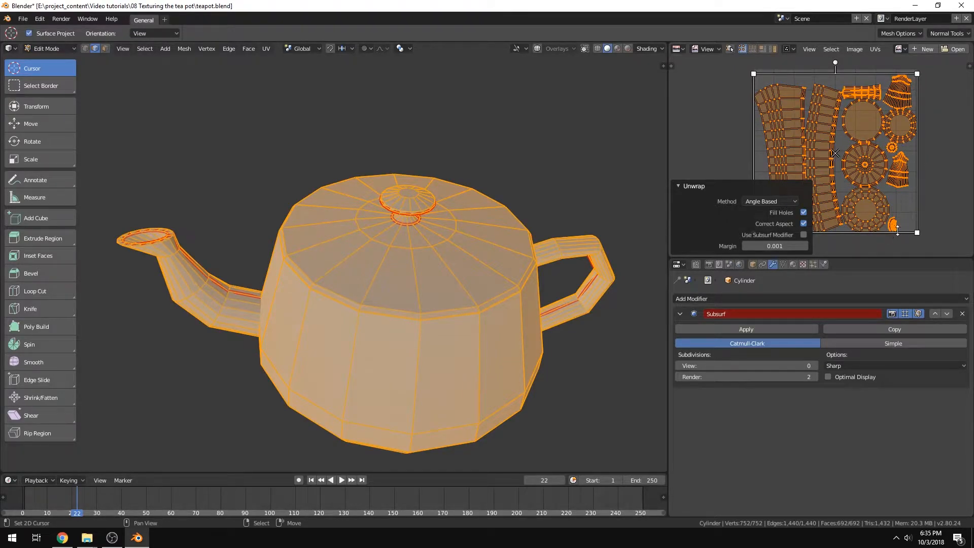
pyautogui.click(680, 187)
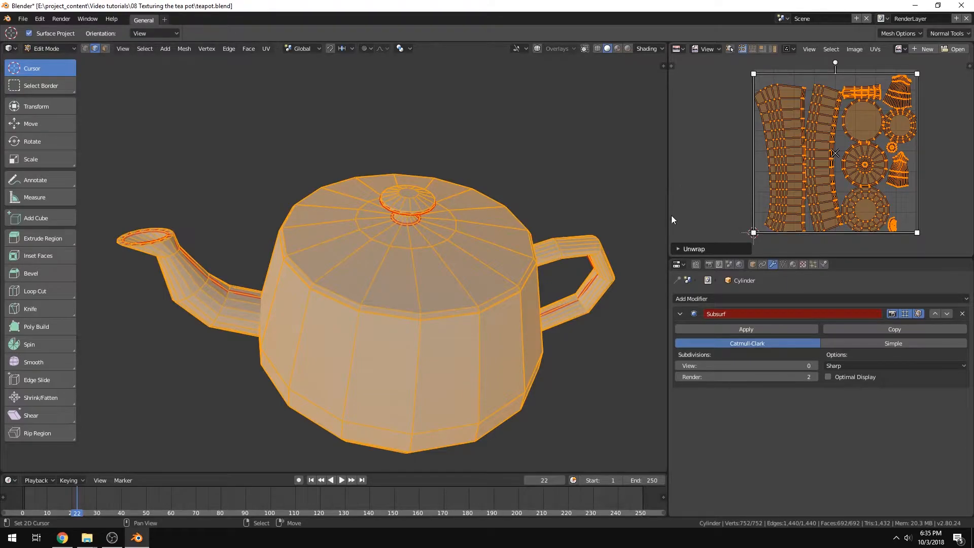
pyautogui.scroll(5, 838, 212)
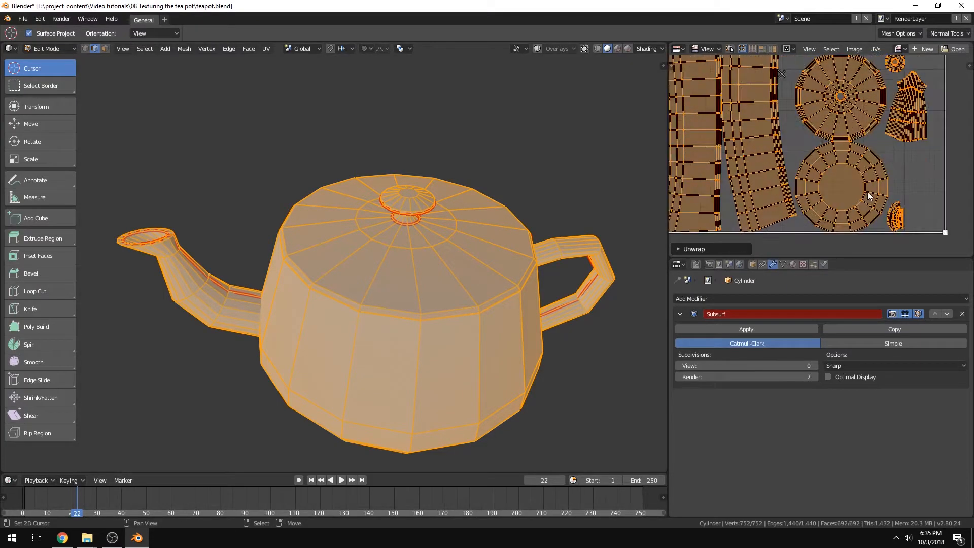
pyautogui.scroll(4, 866, 217)
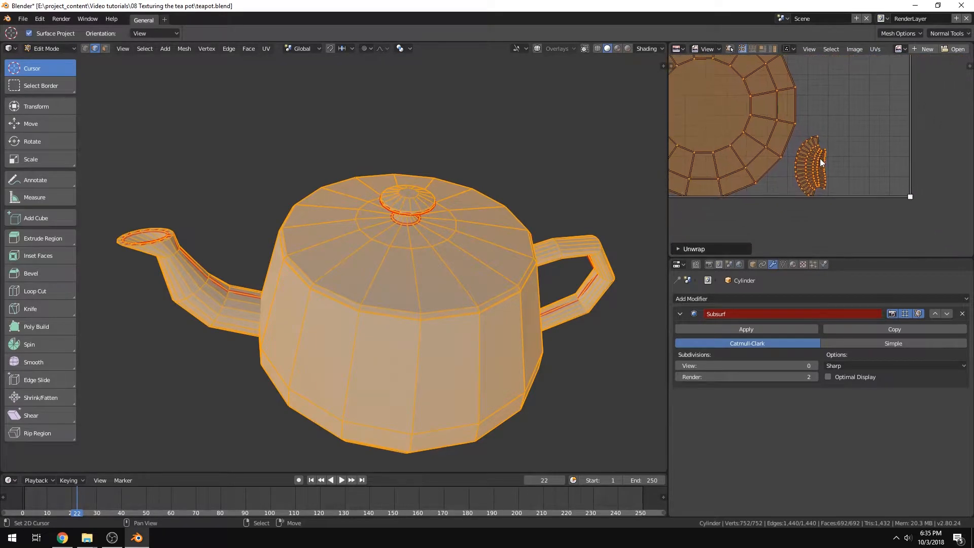
pyautogui.scroll(-5, 790, 122)
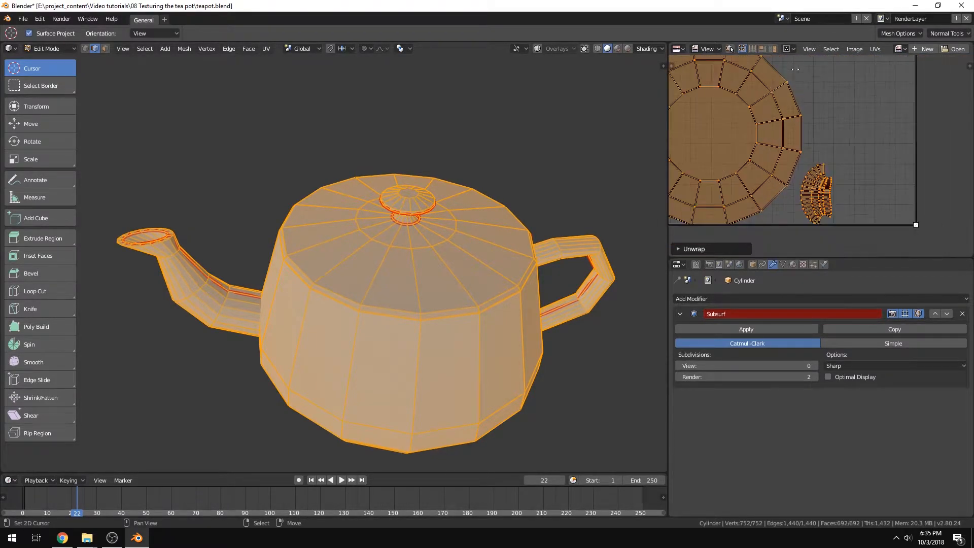
pyautogui.scroll(-2, 798, 177)
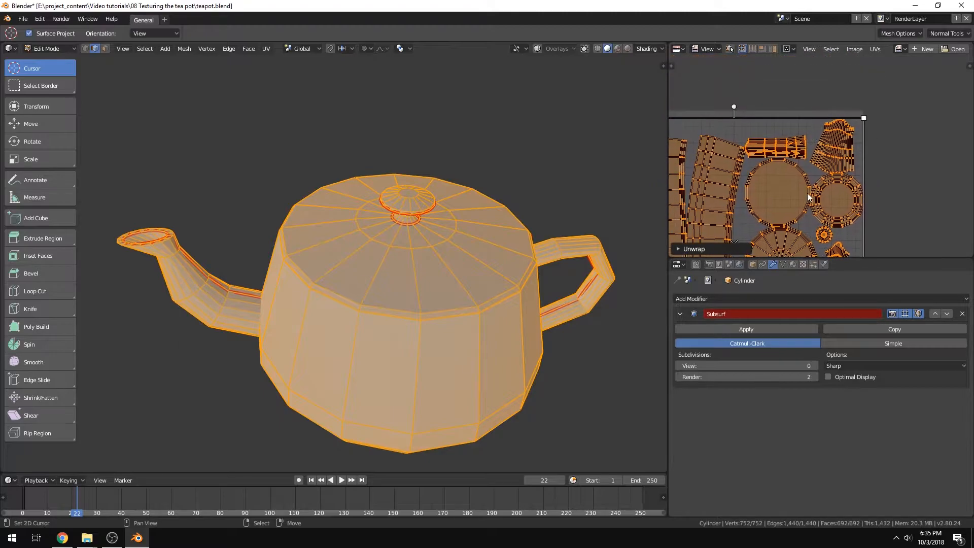
# Examine the unwrapped UV islands of the teapot up close.
pyautogui.scroll(4, 827, 169)
pyautogui.scroll(-3, 851, 154)
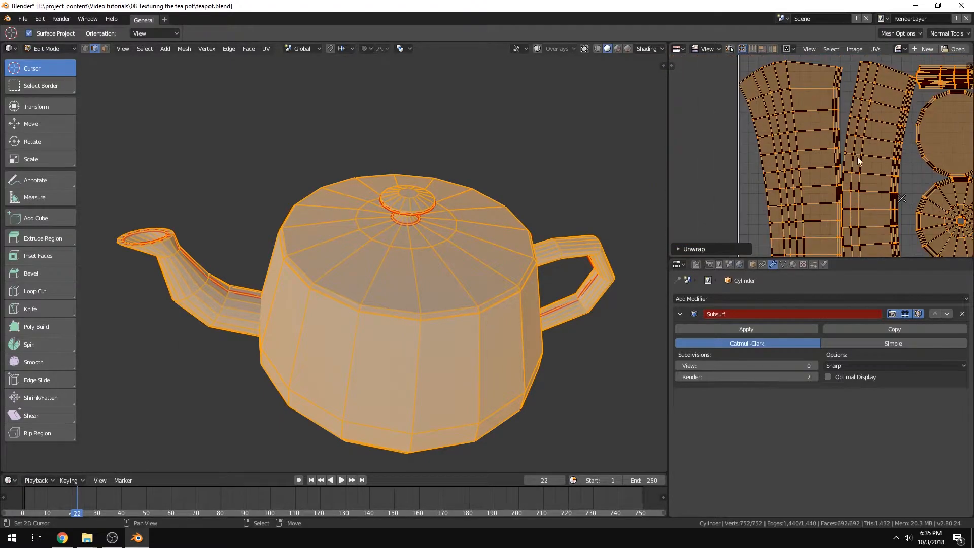
pyautogui.moveTo(844, 140); pyautogui.dragTo(805, 168, button='middle')
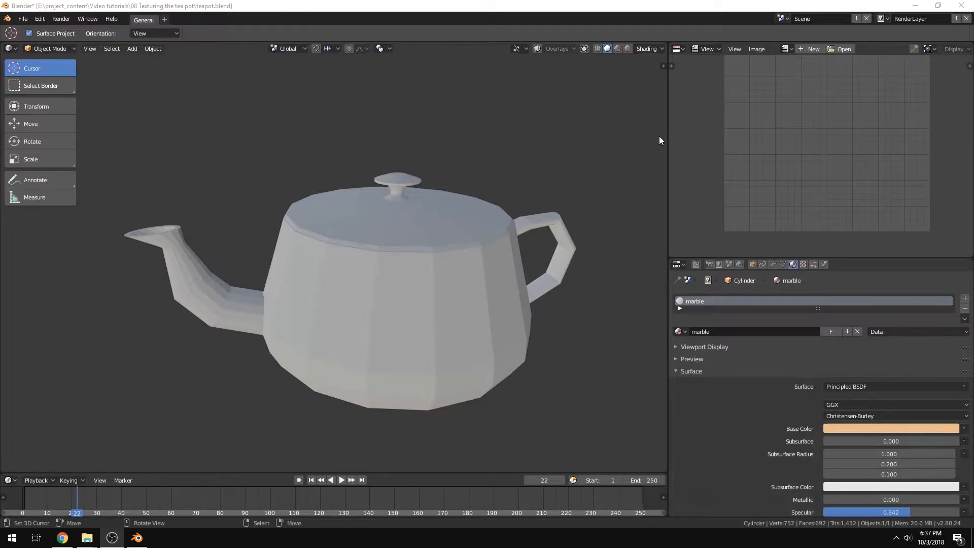
# Enlarge the UV/Image Editor area in both directions and change it to the Shader Editor.
pyautogui.press('g')
pyautogui.click(576, 141)
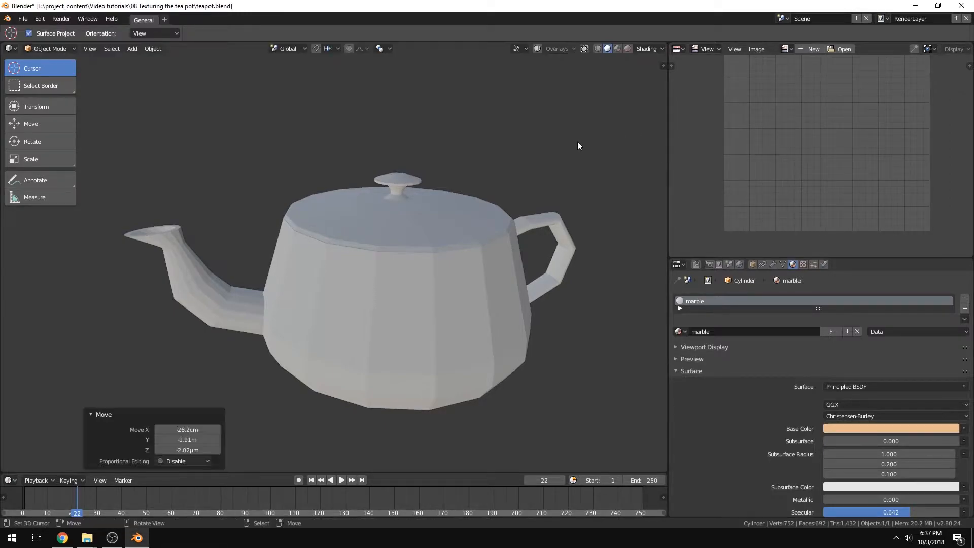
pyautogui.moveTo(667, 150); pyautogui.dragTo(470, 168)
pyautogui.moveTo(583, 258); pyautogui.dragTo(558, 317)
pyautogui.click(477, 49)
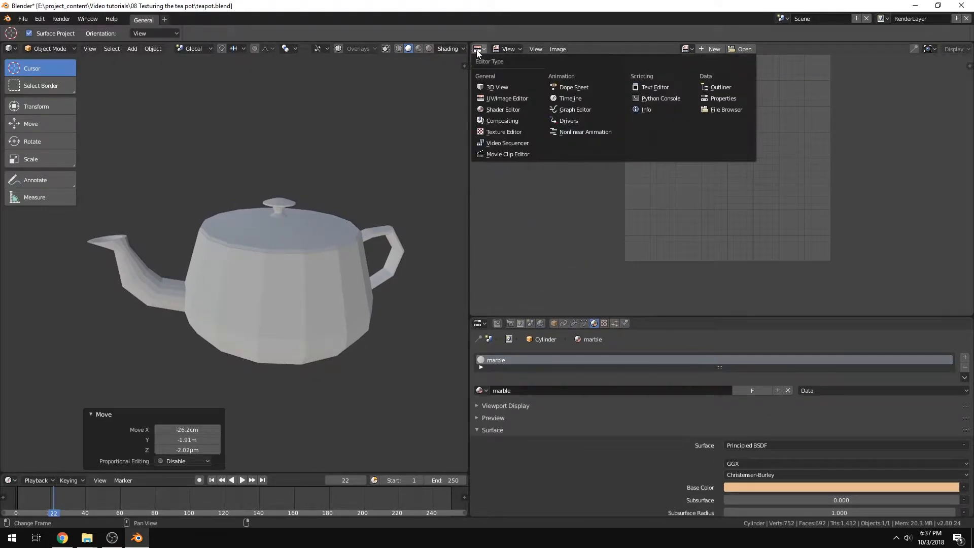
pyautogui.click(500, 110)
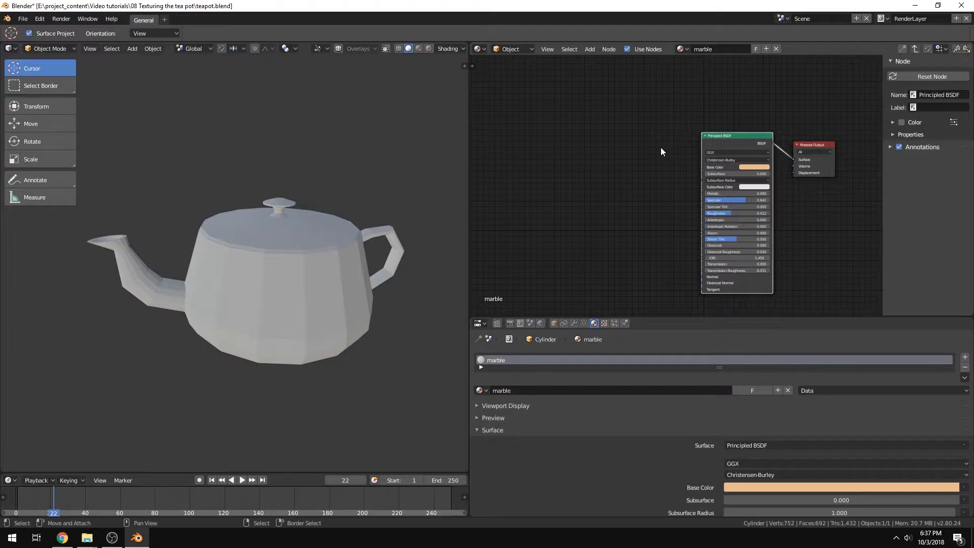
# Add an Image Texture node to the marble material and load marble_casa_emperador_Base_Color.png from the textures folder.
pyautogui.hotkey('alt', 'a')
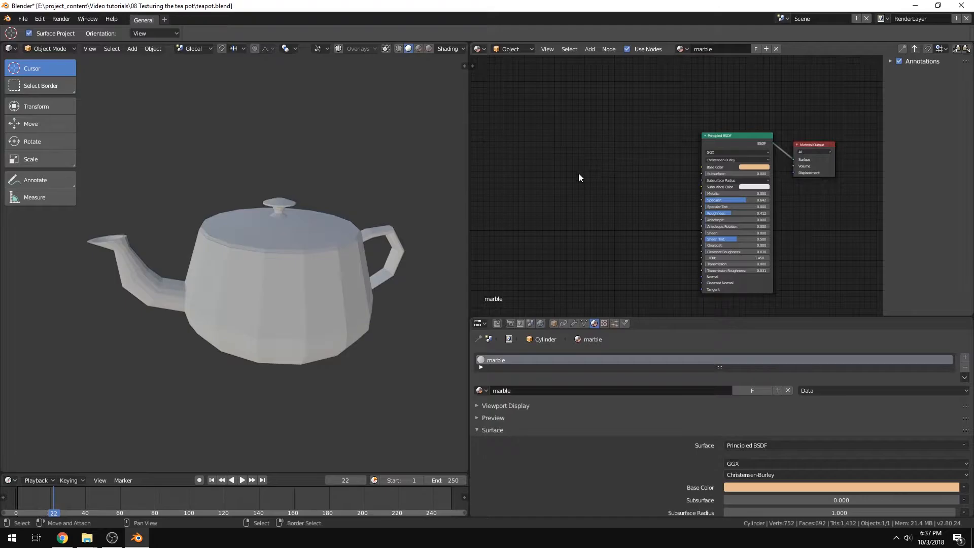
pyautogui.hotkey('shift', 'a')
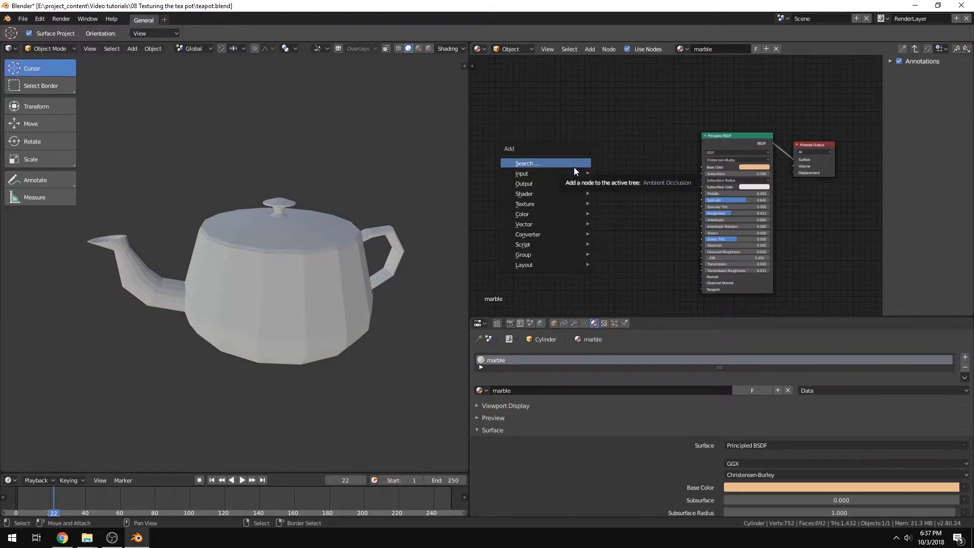
pyautogui.moveTo(564, 205)
pyautogui.click(623, 285)
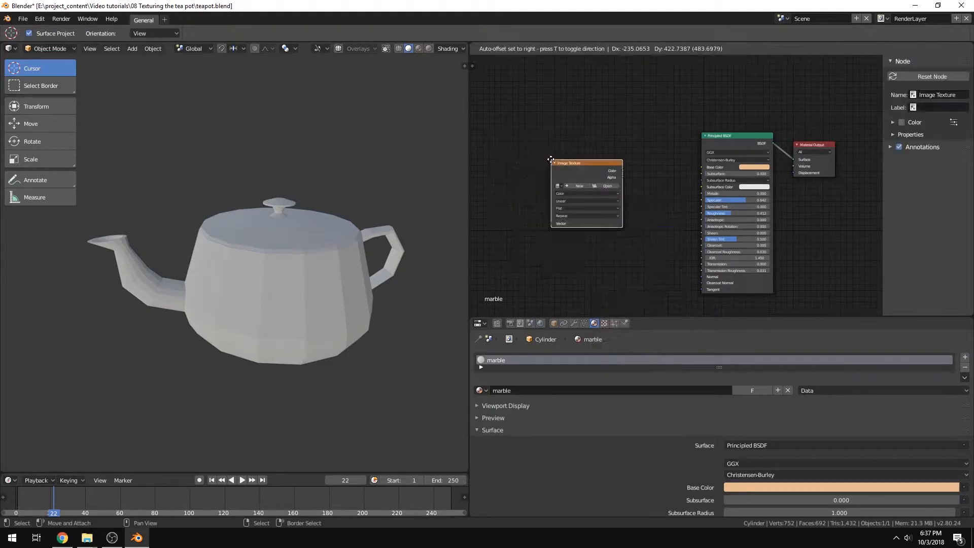
pyautogui.click(586, 156)
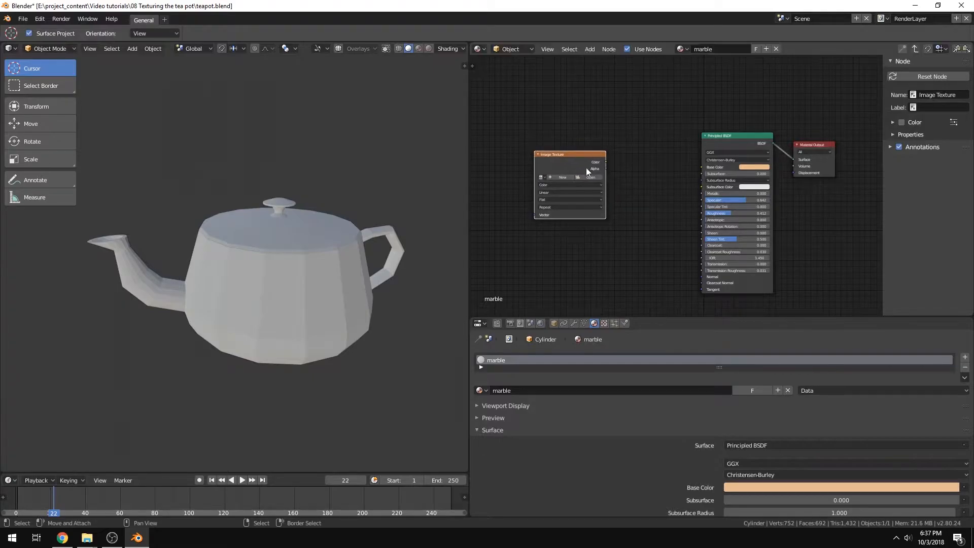
pyautogui.click(586, 178)
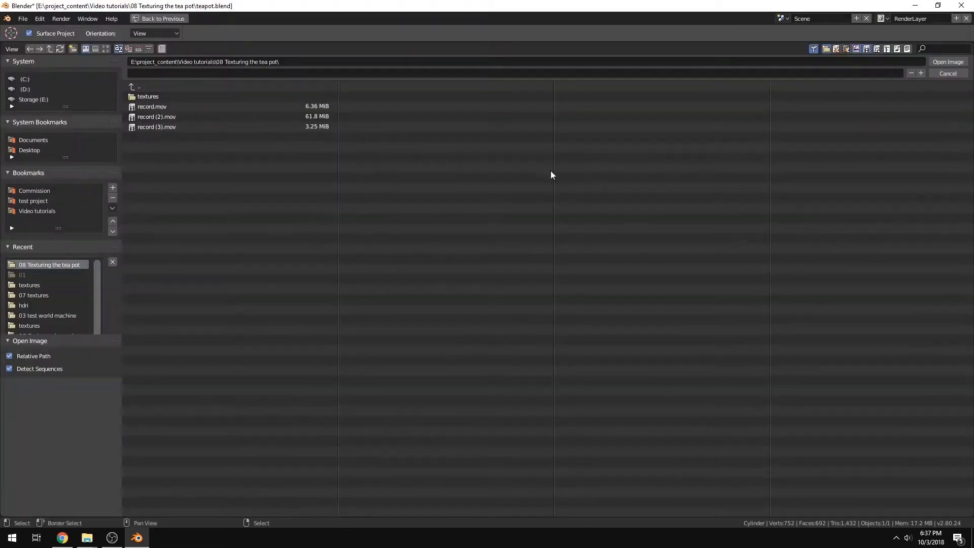
pyautogui.click(160, 95)
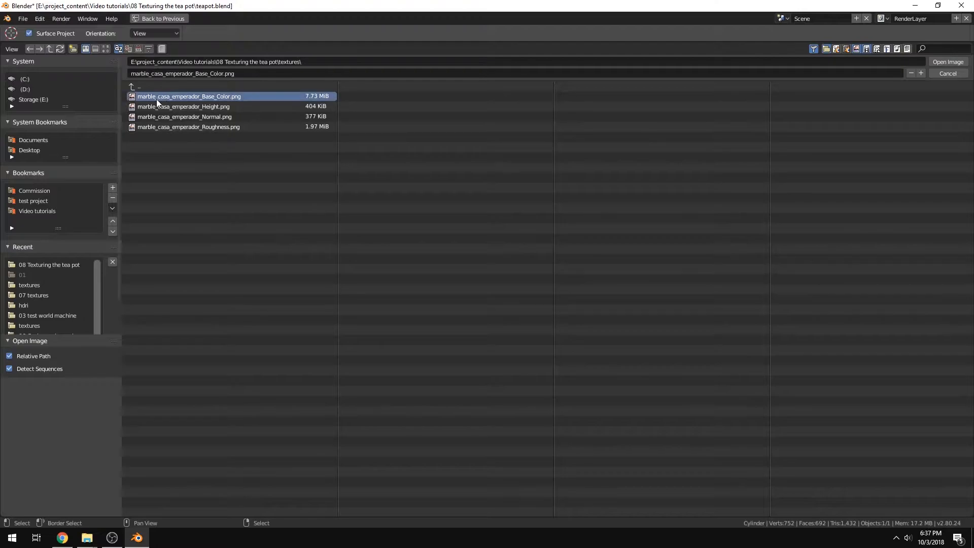
pyautogui.click(948, 62)
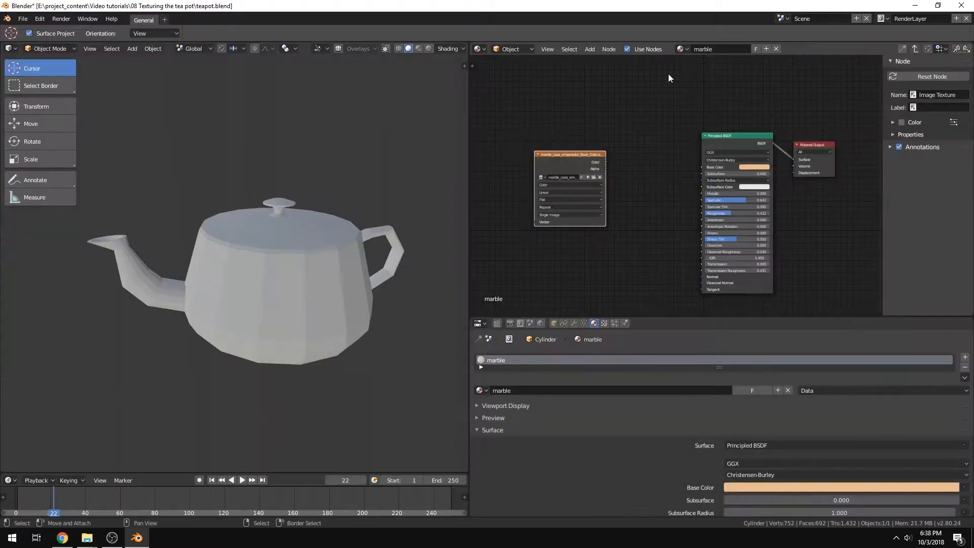
# Connect the image texture's Color output to the Principled BSDF's Base Color and space the nodes apart.
pyautogui.moveTo(574, 166); pyautogui.dragTo(556, 141)
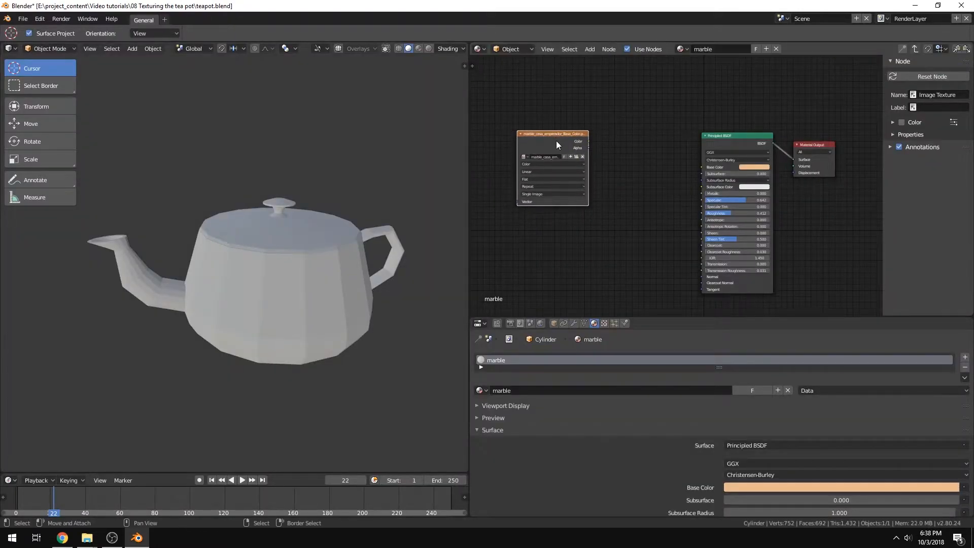
pyautogui.scroll(2, 641, 140)
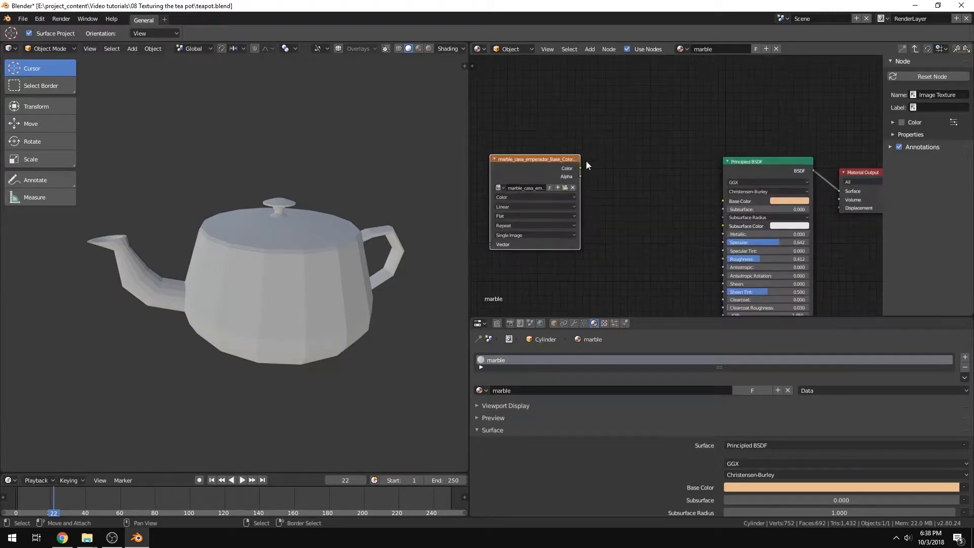
pyautogui.moveTo(580, 168); pyautogui.dragTo(723, 201)
pyautogui.moveTo(760, 168); pyautogui.dragTo(704, 144)
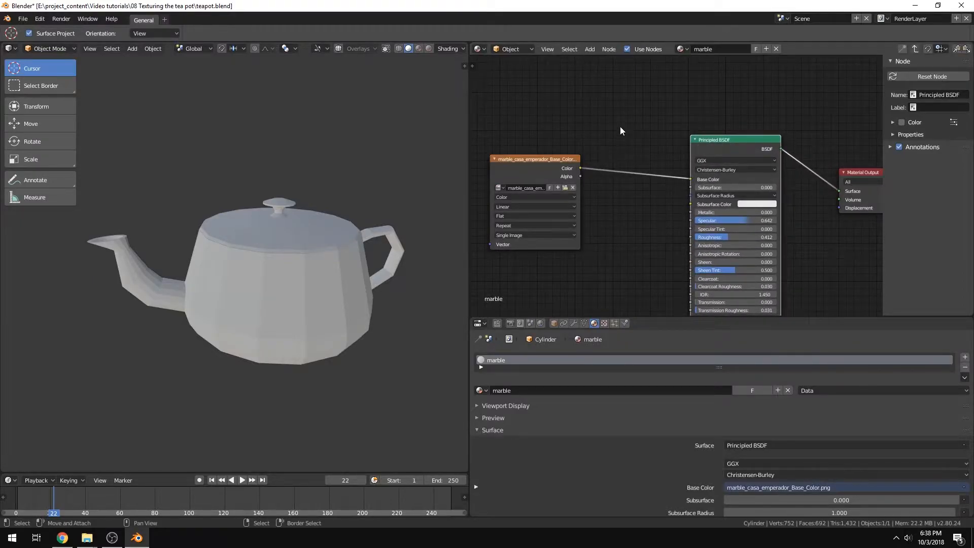
pyautogui.moveTo(620, 131); pyautogui.dragTo(635, 124, button='middle')
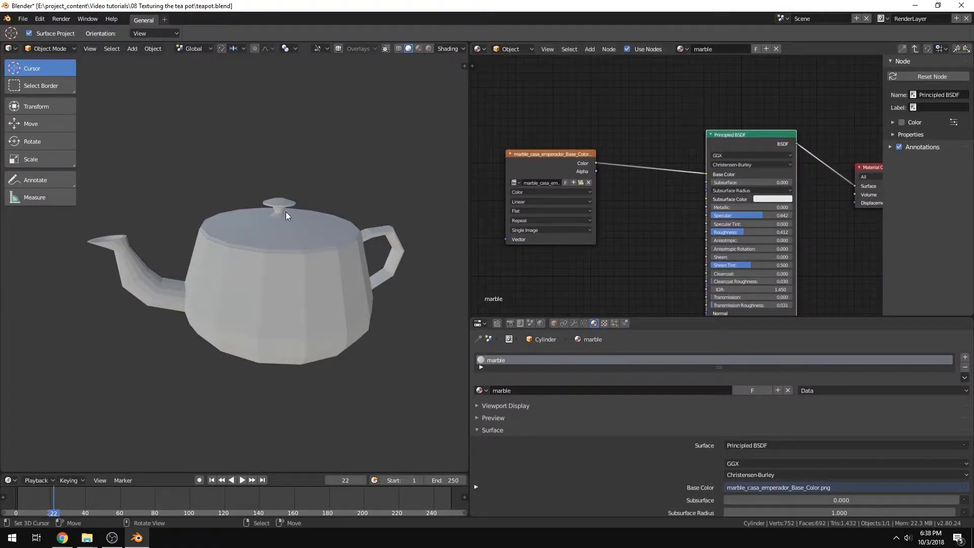
# Leave the teapot's local view to show the full scene and turn on the viewport overlays.
pyautogui.moveTo(310, 223); pyautogui.dragTo(330, 243, button='middle')
pyautogui.press('KP_Divide')
pyautogui.scroll(-4, 349, 225)
pyautogui.scroll(-4, 253, 226)
pyautogui.scroll(4, 254, 230)
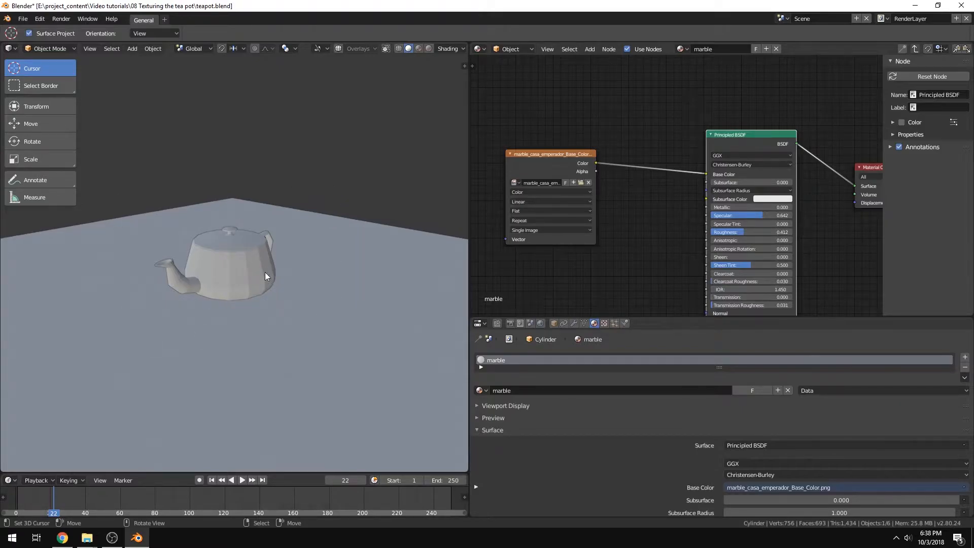
pyautogui.click(338, 48)
pyautogui.moveTo(296, 142); pyautogui.dragTo(255, 240, button='middle')
pyautogui.scroll(6, 259, 266)
pyautogui.scroll(3, 256, 235)
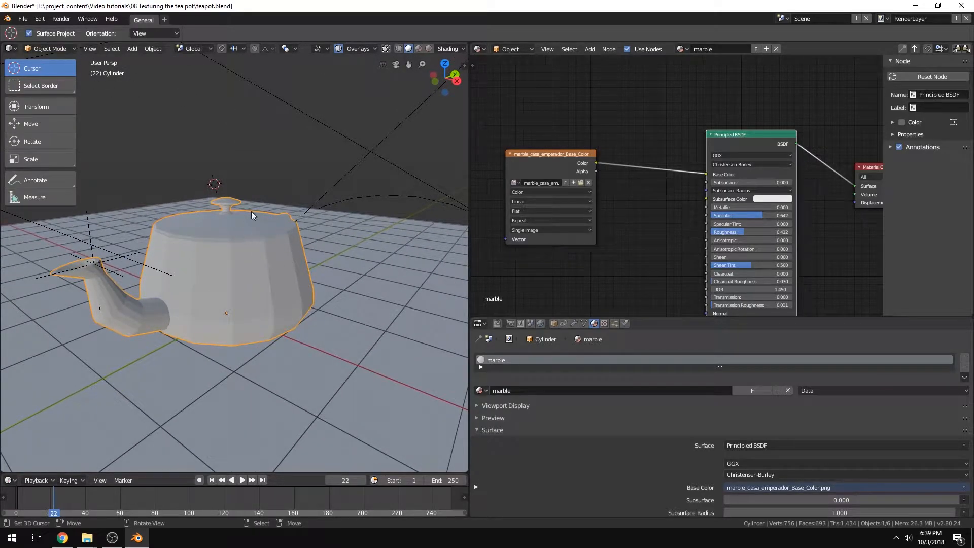
# Preview the teapot in Rendered shading and examine the marble texture on its body, lid and spout.
pyautogui.hotkey('shift', 'z')
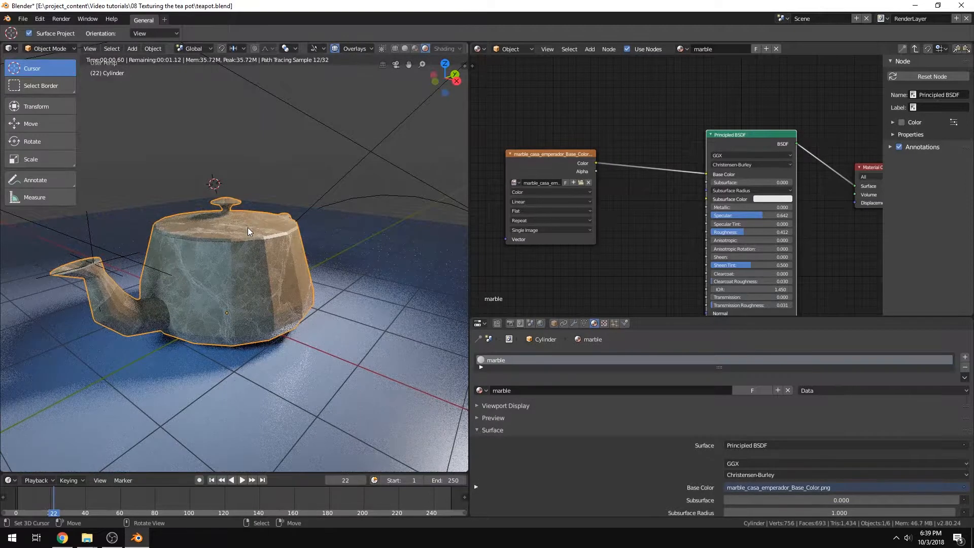
pyautogui.moveTo(339, 245); pyautogui.dragTo(239, 251, button='middle')
pyautogui.scroll(4, 238, 252)
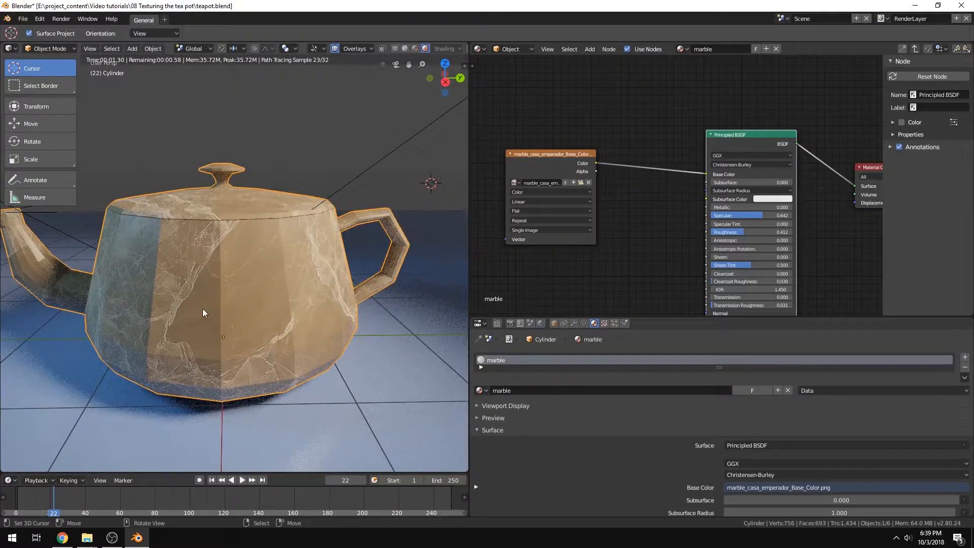
pyautogui.moveTo(109, 224)
pyautogui.mouseDown(button='middle')
pyautogui.moveTo(205, 261)
pyautogui.moveTo(162, 269)
pyautogui.moveTo(163, 299)
pyautogui.mouseUp(button='middle')
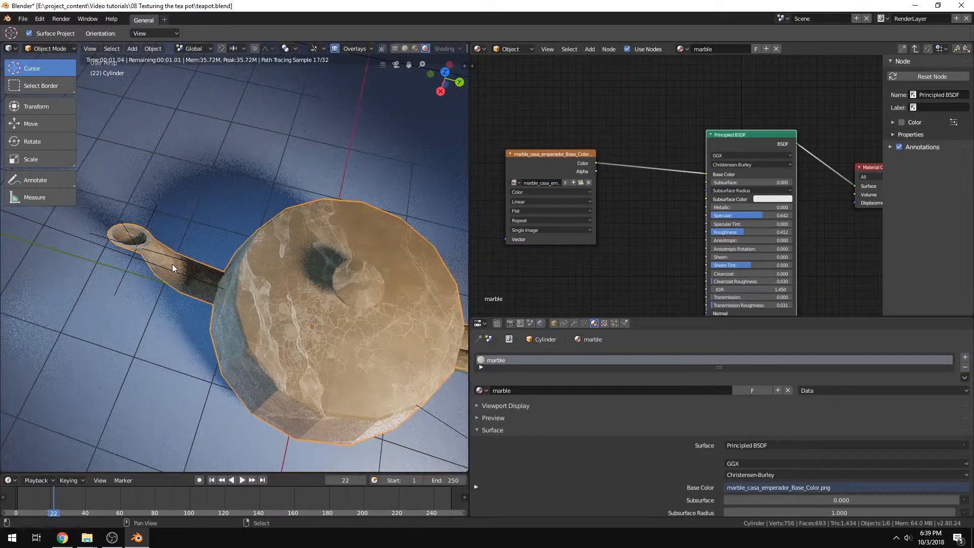
pyautogui.scroll(5, 166, 257)
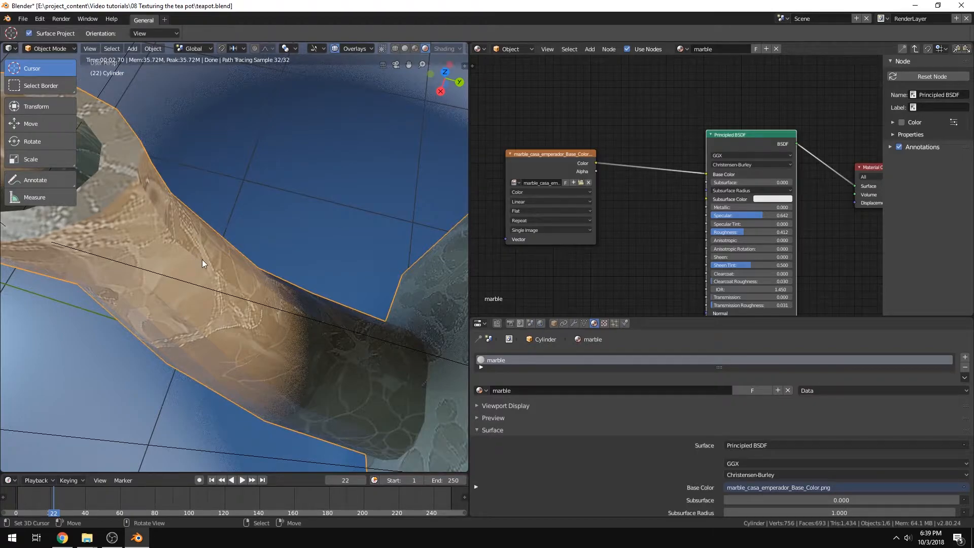
pyautogui.moveTo(202, 260); pyautogui.dragTo(179, 242, button='middle')
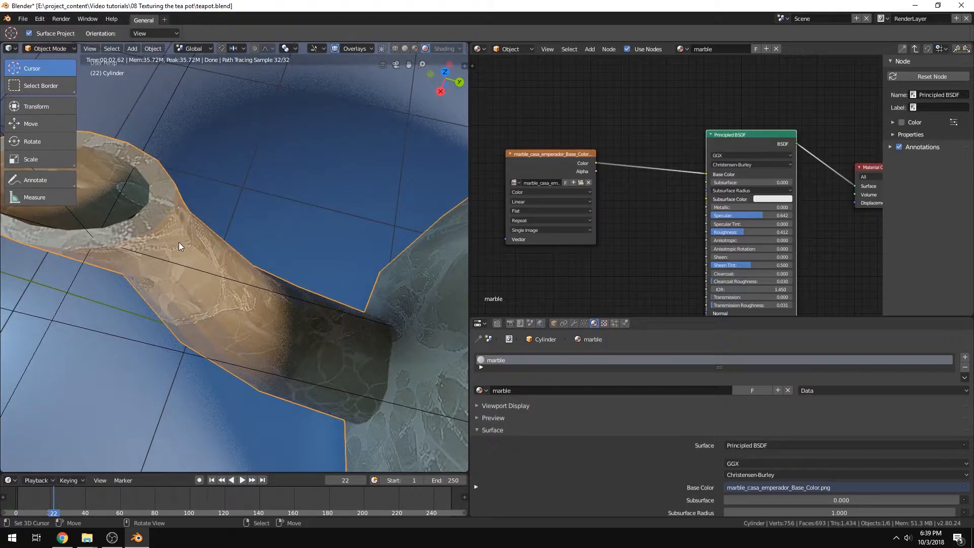
# Return the viewport to Solid shading and put the teapot into Edit Mode.
pyautogui.press('z')
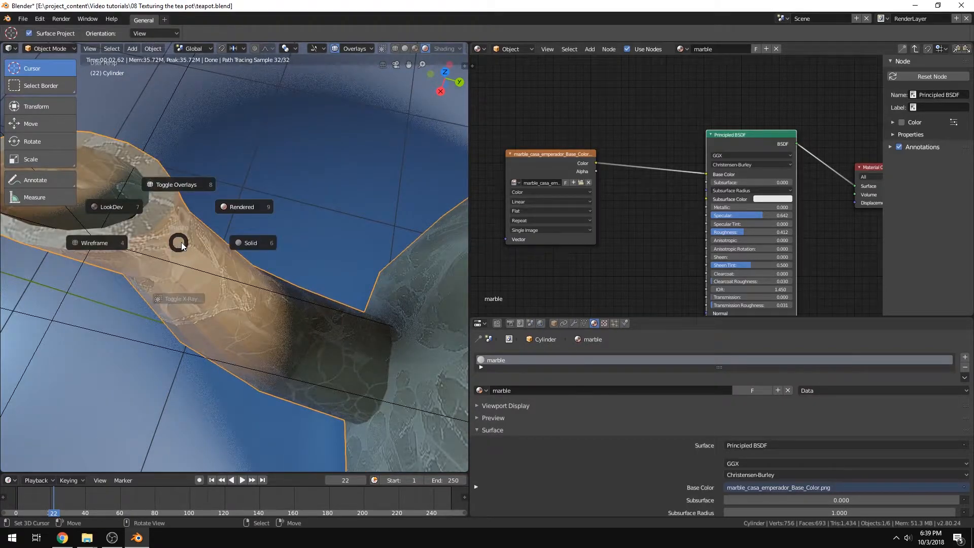
pyautogui.click(246, 245)
pyautogui.moveTo(230, 275); pyautogui.dragTo(340, 403, button='middle')
pyautogui.scroll(-6, 340, 402)
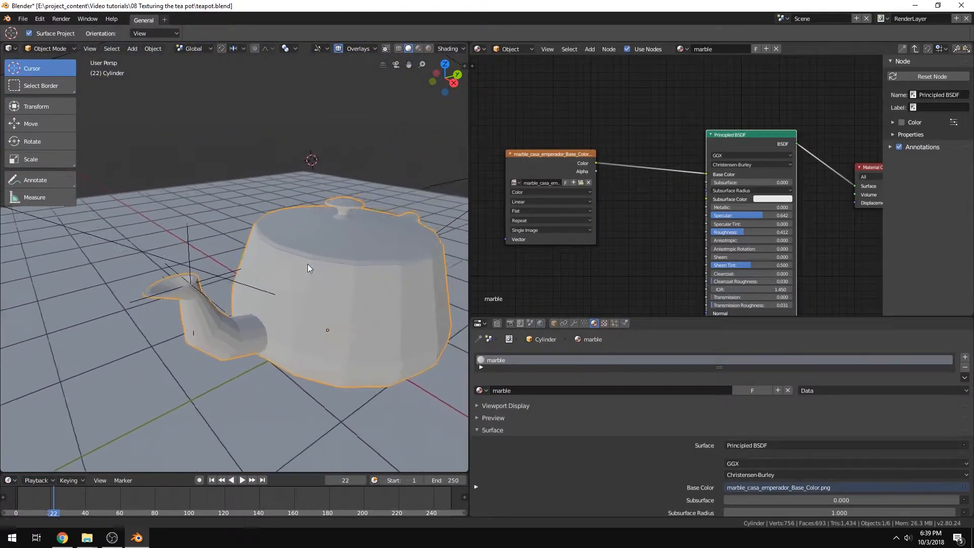
pyautogui.press('Tab')
# Clear the UV seam from the edge loop running along the upper side of the spout, then deselect it.
pyautogui.moveTo(218, 261); pyautogui.dragTo(242, 219, button='middle')
pyautogui.scroll(5, 242, 218)
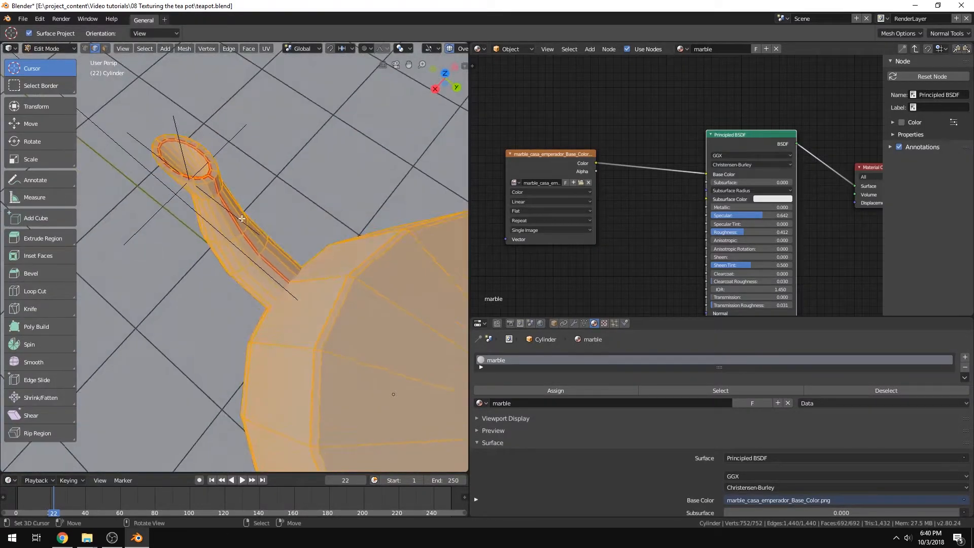
pyautogui.keyDown('alt'); pyautogui.click(232, 218); pyautogui.keyUp('alt')
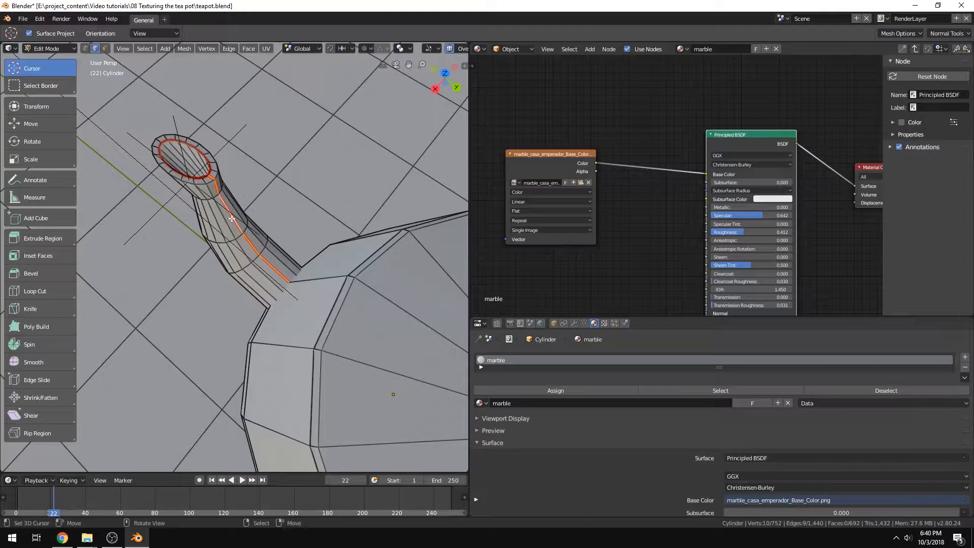
pyautogui.hotkey('ctrl', 'e')
pyautogui.moveTo(232, 218)
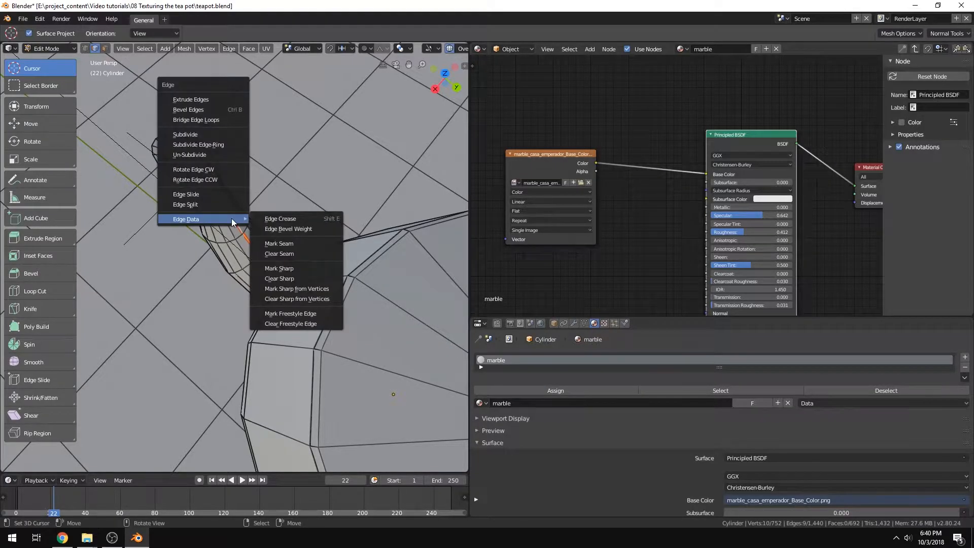
pyautogui.click(302, 255)
pyautogui.moveTo(189, 170); pyautogui.dragTo(192, 163, button='middle')
pyautogui.hotkey('alt', 'a')
# Mark the edge loop along the underside of the spout as a UV seam.
pyautogui.moveTo(169, 244); pyautogui.dragTo(303, 181, button='middle')
pyautogui.keyDown('shift'); pyautogui.moveTo(151, 350); pyautogui.dragTo(311, 312, button='middle'); pyautogui.keyUp('shift')
pyautogui.keyDown('alt'); pyautogui.click(285, 291); pyautogui.keyUp('alt')
pyautogui.moveTo(309, 317); pyautogui.dragTo(285, 256, button='middle')
pyautogui.hotkey('ctrl', 'e')
pyautogui.moveTo(283, 255)
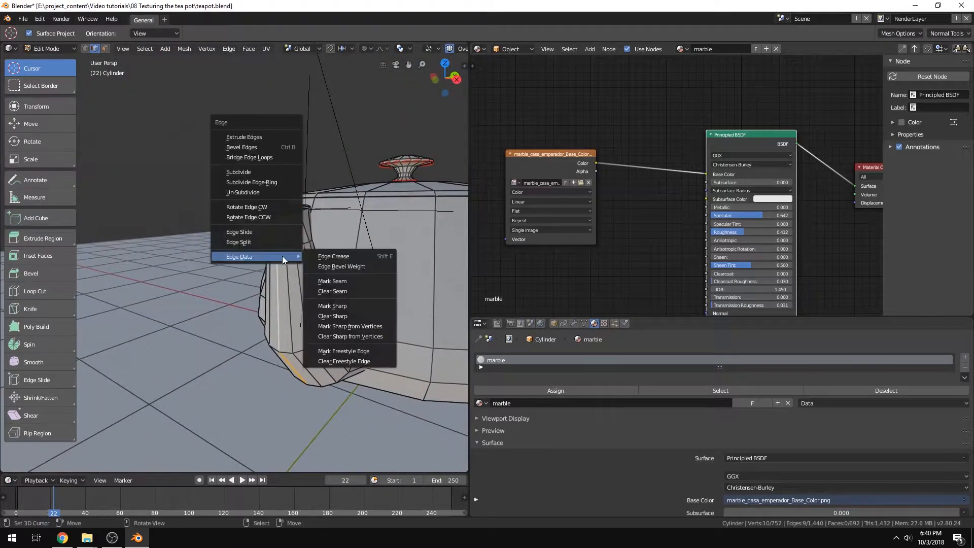
pyautogui.click(363, 283)
pyautogui.moveTo(326, 203); pyautogui.dragTo(255, 257, button='middle')
# Select the whole teapot mesh and unwrap it with the Angle Based method.
pyautogui.hotkey('alt', 'a')
pyautogui.press('a')
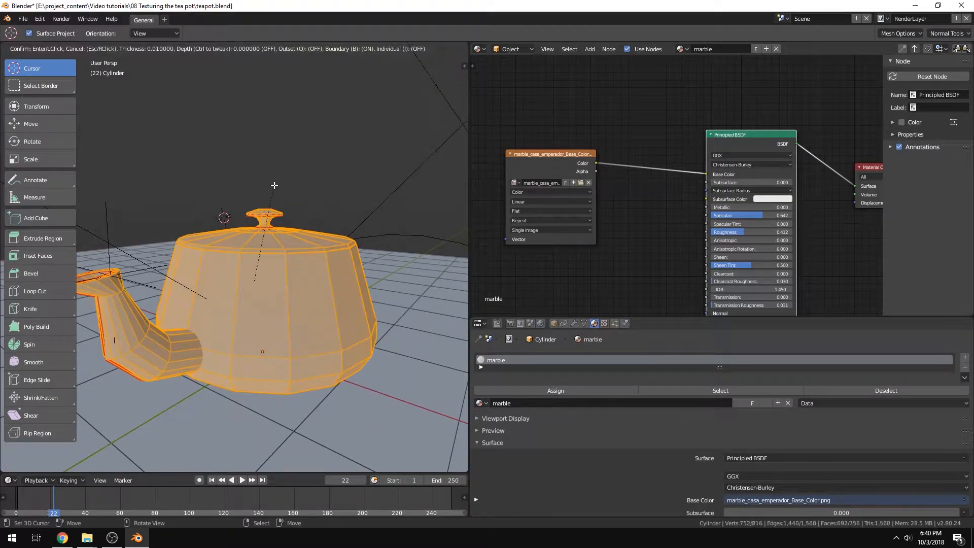
pyautogui.press('u')
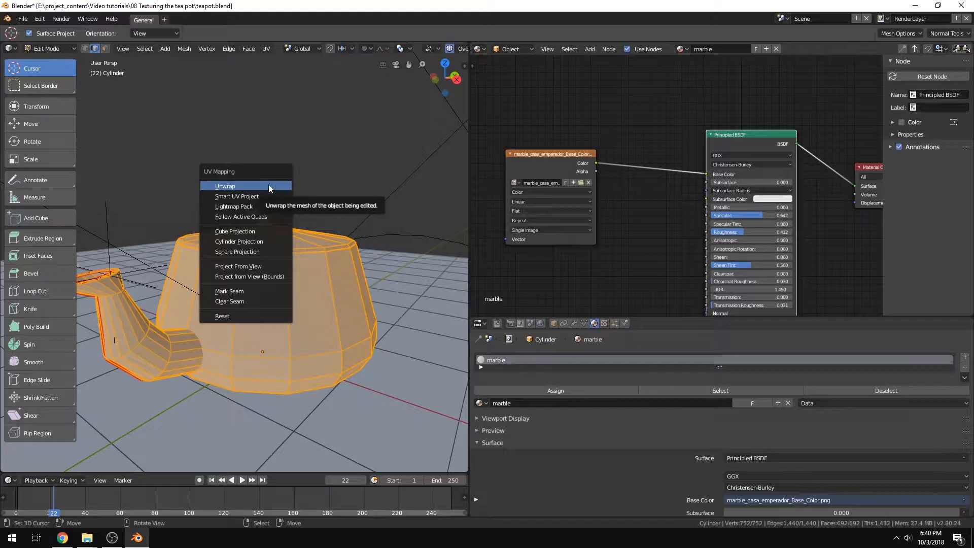
pyautogui.click(226, 186)
pyautogui.keyDown('shift'); pyautogui.moveTo(293, 190); pyautogui.dragTo(220, 179, button='middle'); pyautogui.keyUp('shift')
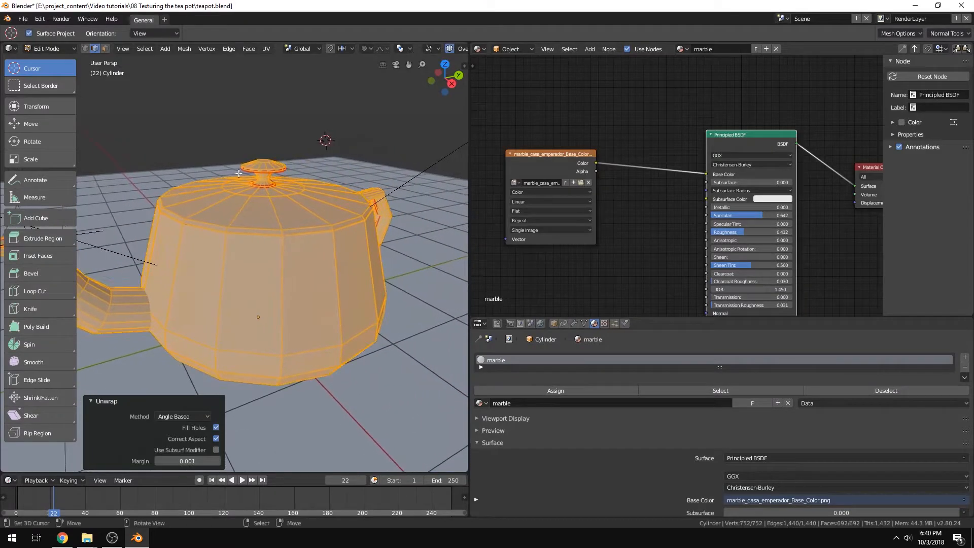
# Change the Shader Editor area to the UV/Image Editor and examine the updated UV layout.
pyautogui.click(480, 49)
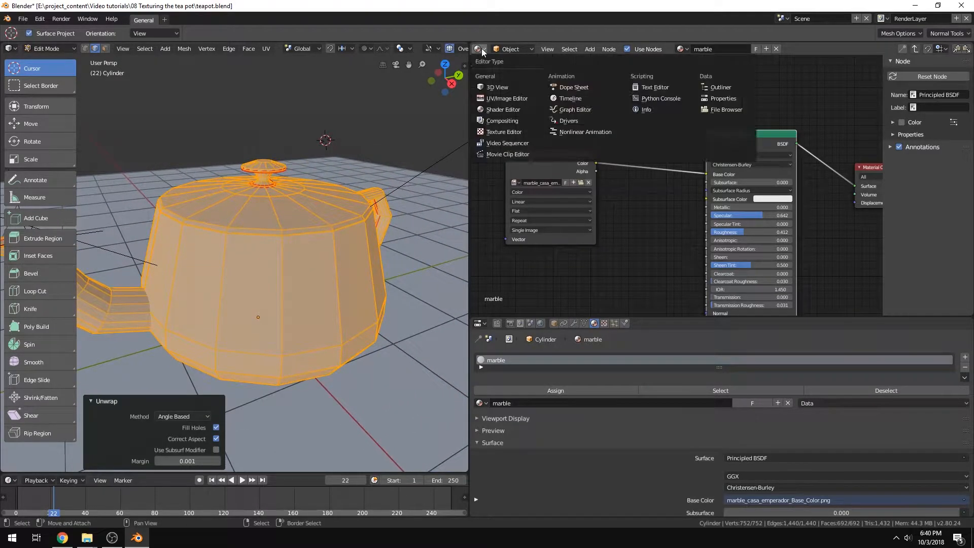
pyautogui.click(497, 100)
pyautogui.moveTo(713, 161); pyautogui.dragTo(686, 240, button='middle')
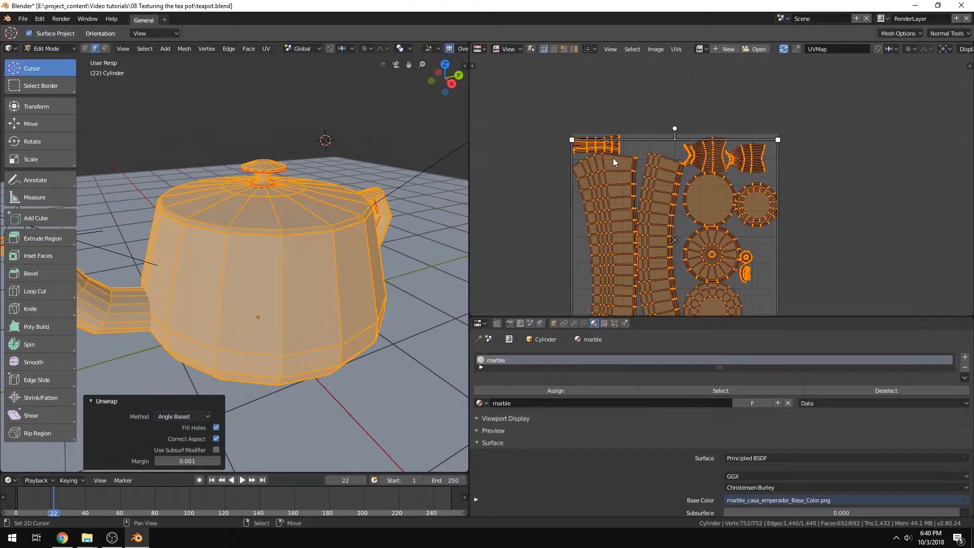
pyautogui.scroll(2, 613, 157)
pyautogui.scroll(-2, 608, 163)
# Change the UV/Image Editor area back to the Shader Editor and return the teapot to Object Mode.
pyautogui.click(479, 48)
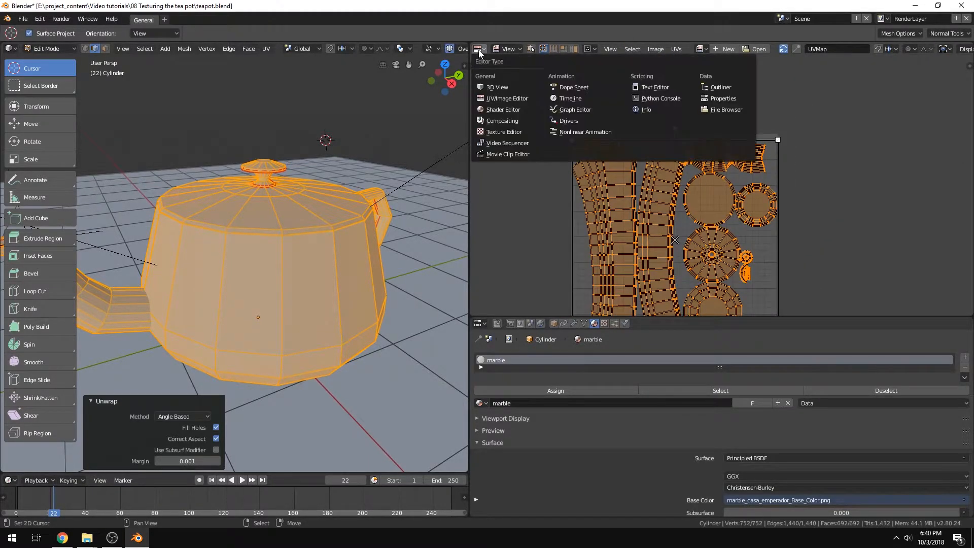
pyautogui.click(497, 109)
pyautogui.moveTo(259, 204)
pyautogui.mouseDown(button='middle')
pyautogui.moveTo(288, 210)
pyautogui.moveTo(314, 199)
pyautogui.mouseUp(button='middle')
pyautogui.press('Tab')
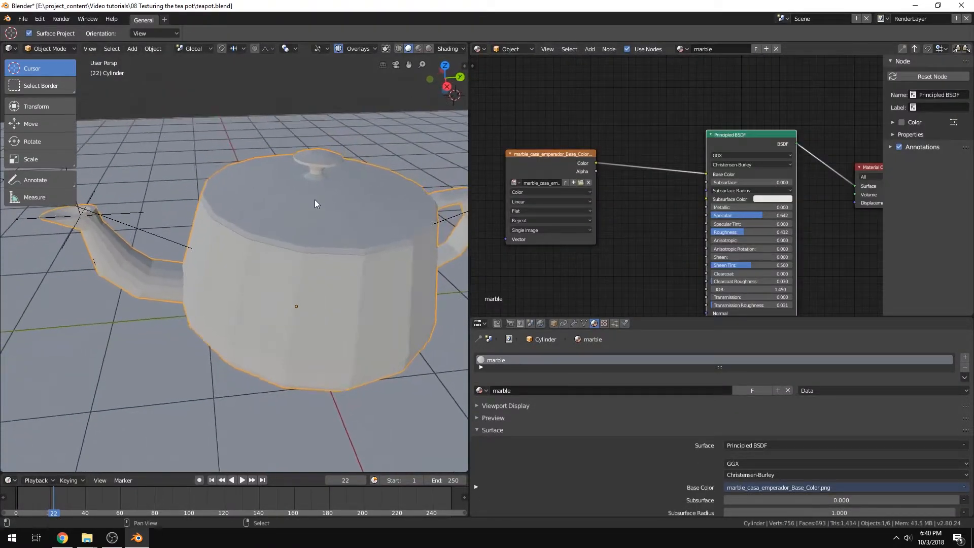
# Display the viewport in Rendered shading and examine the marble texture on the teapot's lid, spout and body.
pyautogui.hotkey('shift', 'z')
pyautogui.moveTo(193, 166)
pyautogui.mouseDown(button='middle')
pyautogui.moveTo(155, 252)
pyautogui.moveTo(145, 202)
pyautogui.moveTo(164, 266)
pyautogui.mouseUp(button='middle')
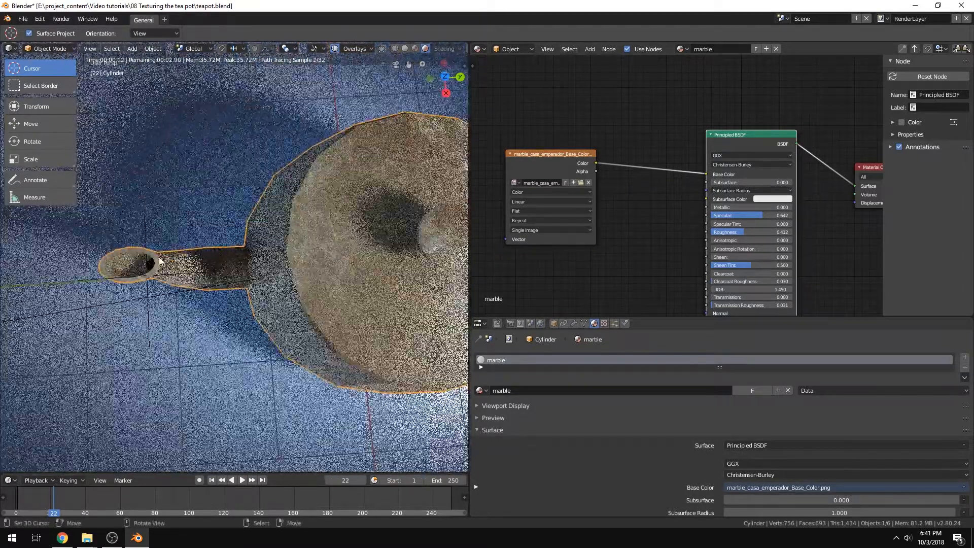
pyautogui.moveTo(242, 274)
pyautogui.mouseDown(button='middle')
pyautogui.moveTo(167, 295)
pyautogui.moveTo(218, 314)
pyautogui.moveTo(194, 279)
pyautogui.moveTo(200, 271)
pyautogui.mouseUp(button='middle')
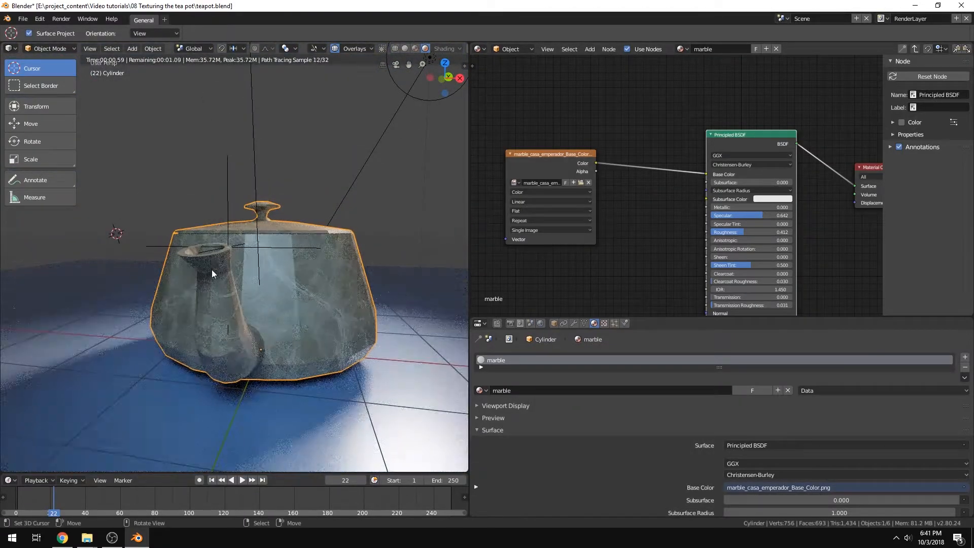
pyautogui.moveTo(269, 295)
pyautogui.mouseDown(button='middle')
pyautogui.moveTo(214, 342)
pyautogui.moveTo(261, 285)
pyautogui.moveTo(193, 278)
pyautogui.moveTo(276, 257)
pyautogui.moveTo(269, 273)
pyautogui.mouseUp(button='middle')
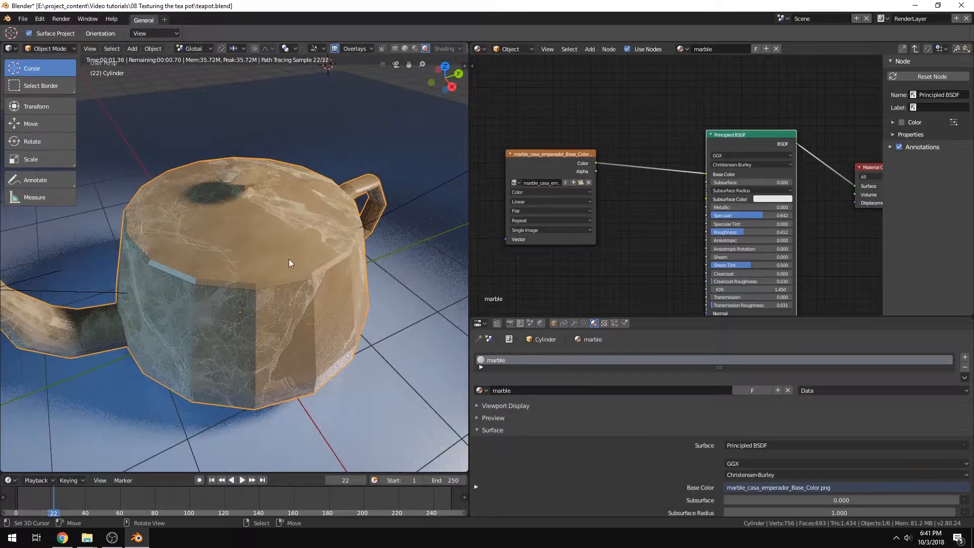
# Set the teapot's Subsurf viewport subdivisions to 2 and inspect the texture around the rim under the lid.
pyautogui.click(576, 323)
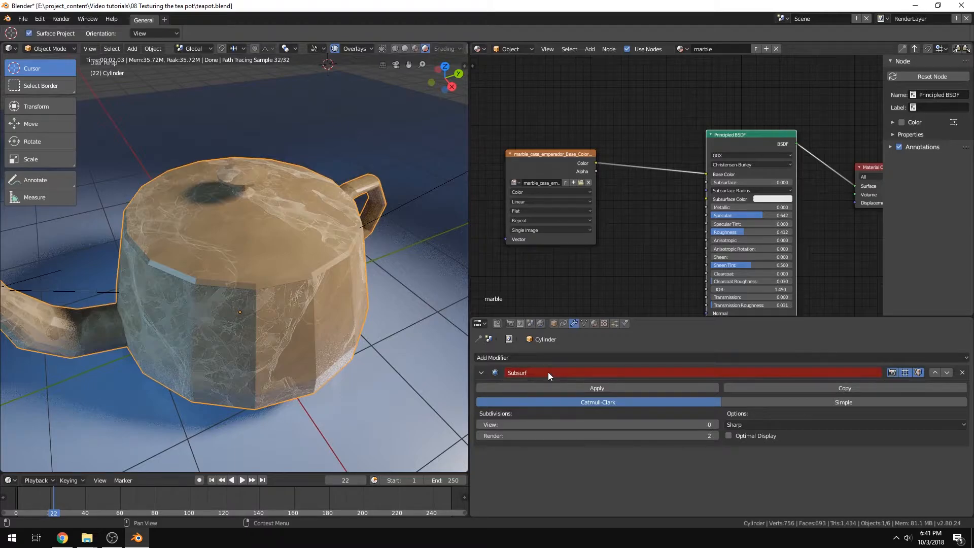
pyautogui.click(716, 425)
pyautogui.click(715, 424)
pyautogui.moveTo(282, 322)
pyautogui.mouseDown(button='middle')
pyautogui.moveTo(290, 294)
pyautogui.moveTo(281, 288)
pyautogui.mouseUp(button='middle')
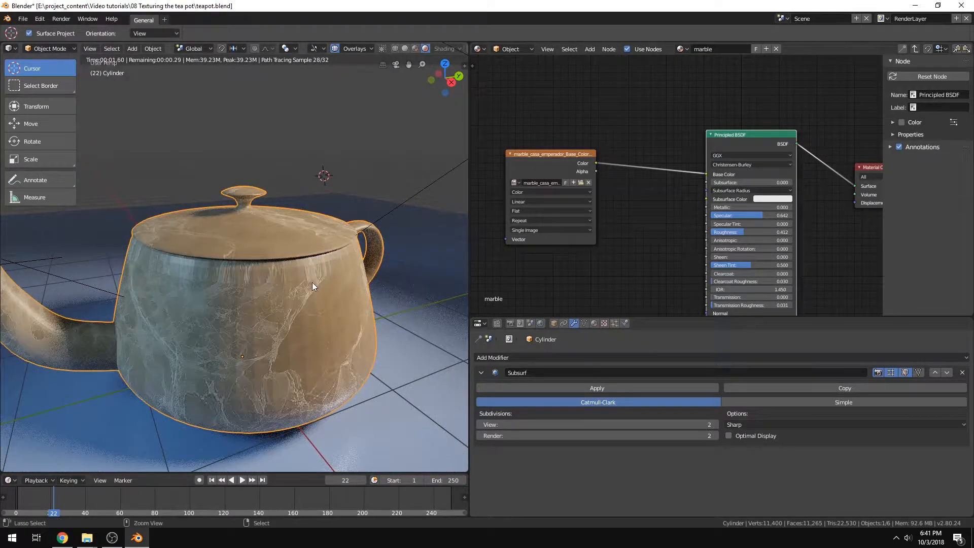
pyautogui.scroll(4, 312, 282)
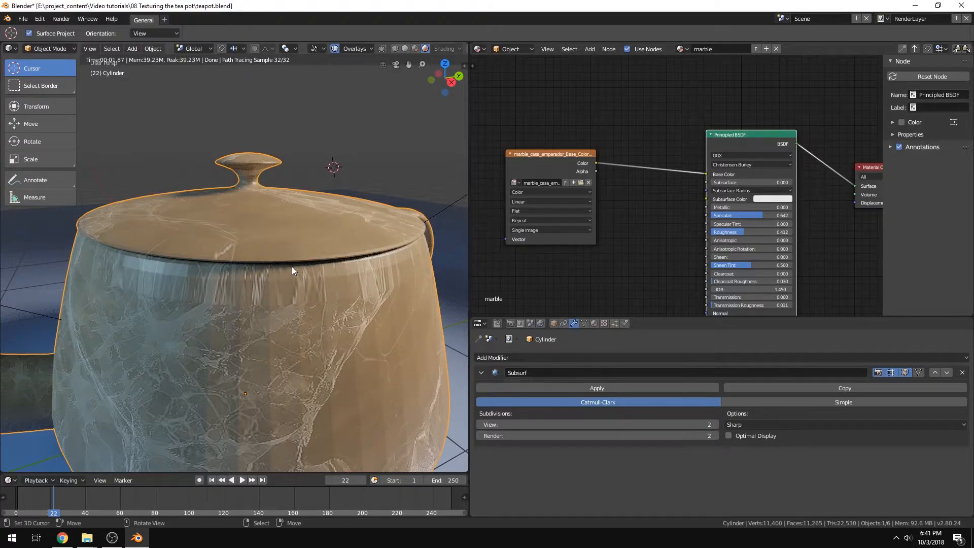
pyautogui.moveTo(294, 275)
pyautogui.mouseDown(button='middle')
pyautogui.moveTo(324, 305)
pyautogui.moveTo(316, 308)
pyautogui.mouseUp(button='middle')
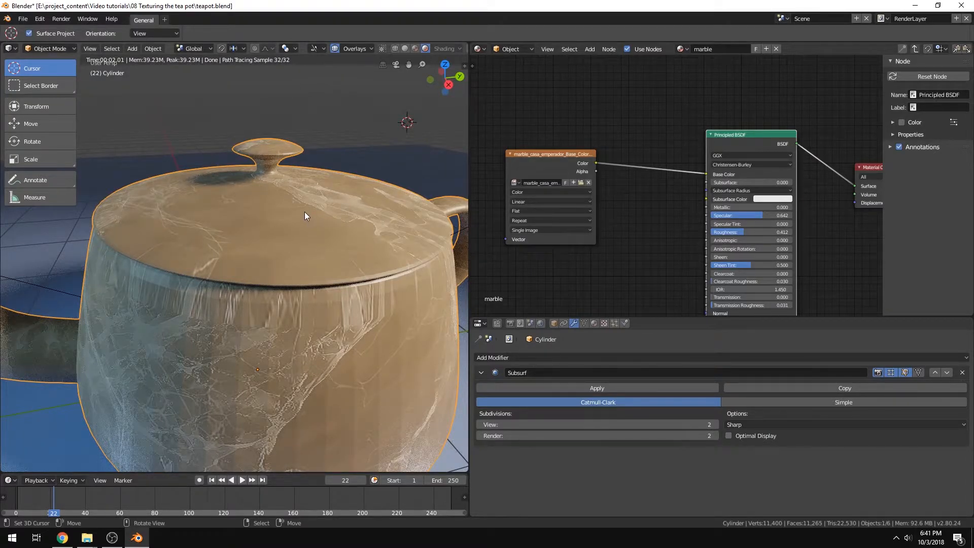
# Set the Subsurf modifier's UV Smooth option to "Smooth, keep corners" and inspect the texture at the rim.
pyautogui.moveTo(408, 279); pyautogui.dragTo(409, 278, button='middle')
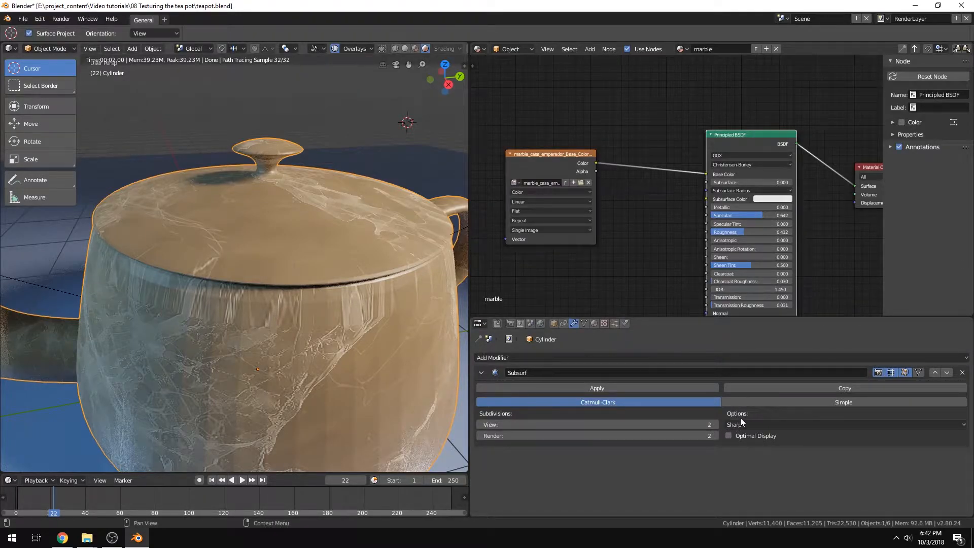
pyautogui.click(793, 426)
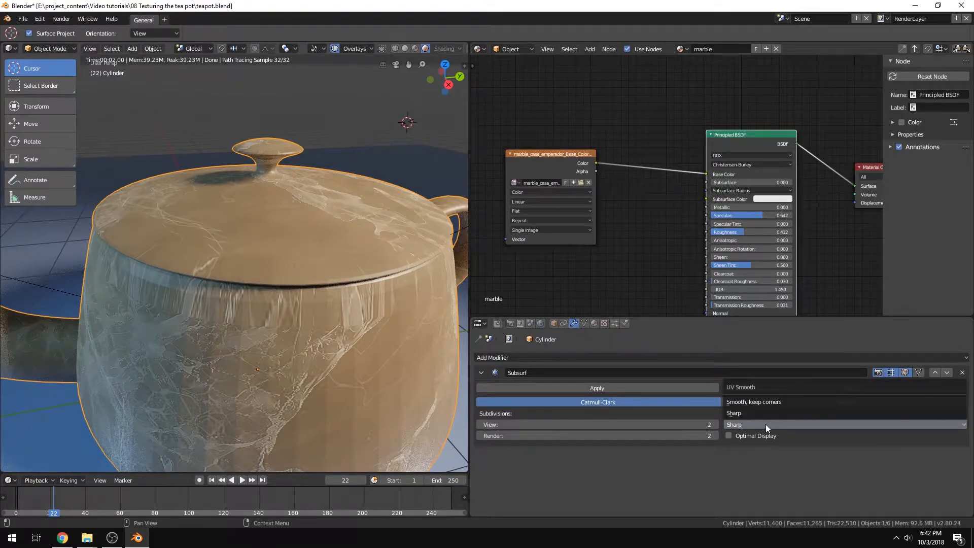
pyautogui.click(762, 402)
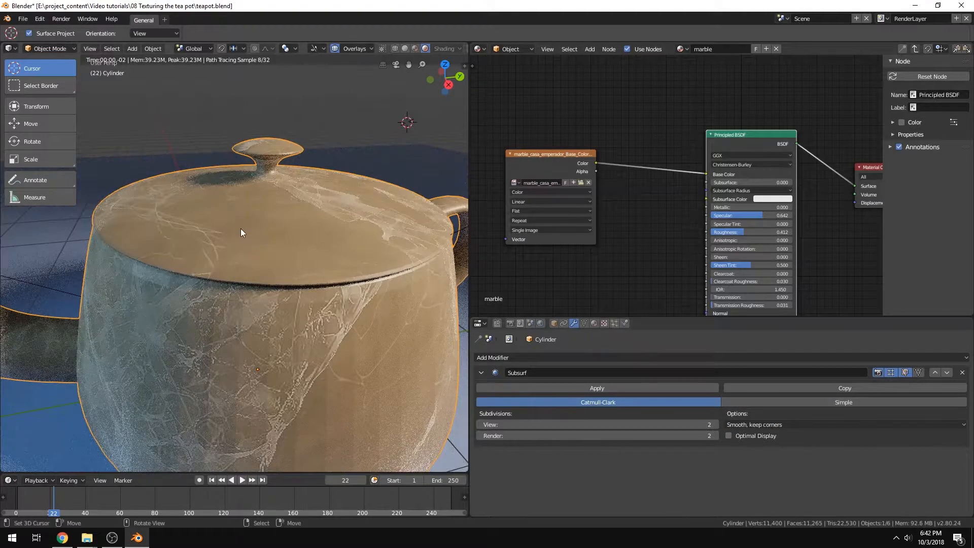
pyautogui.moveTo(260, 251)
pyautogui.mouseDown(button='middle')
pyautogui.moveTo(263, 287)
pyautogui.moveTo(239, 263)
pyautogui.moveTo(209, 290)
pyautogui.moveTo(202, 263)
pyautogui.mouseUp(button='middle')
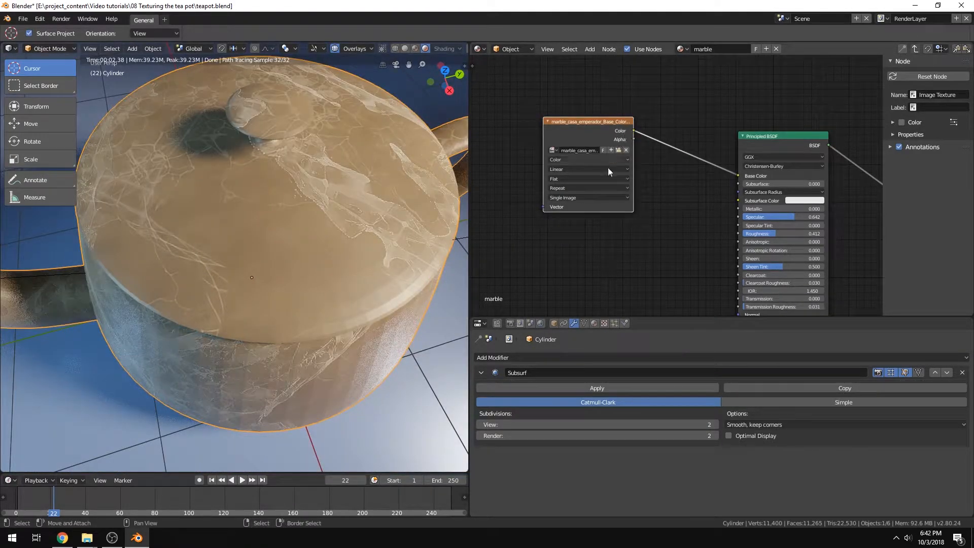
# Duplicate the marble base color Image Texture node twice, stacking the copies below the original.
pyautogui.moveTo(594, 246); pyautogui.dragTo(611, 198, button='middle')
pyautogui.hotkey('shift', 'd')
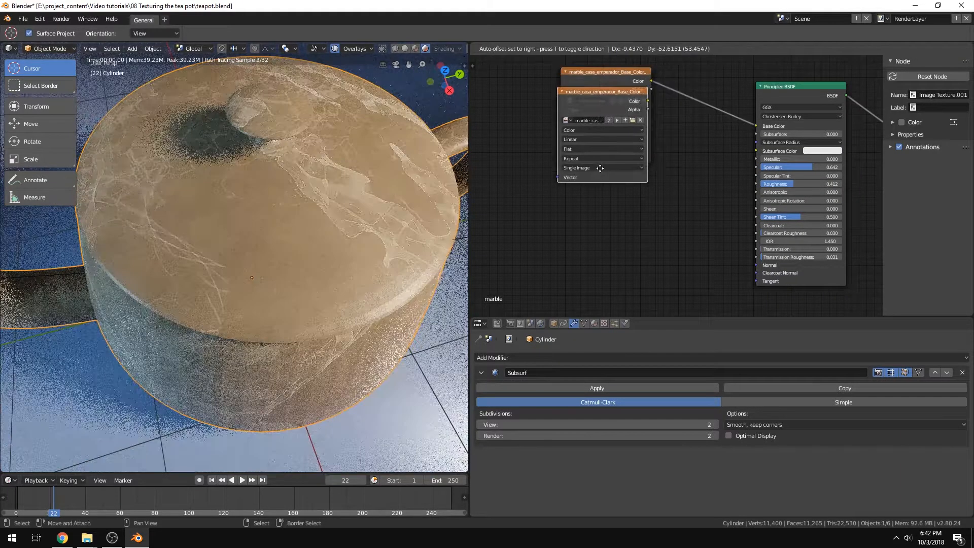
pyautogui.click(602, 182)
pyautogui.moveTo(697, 229); pyautogui.dragTo(700, 97, button='middle')
pyautogui.hotkey('shift', 'd')
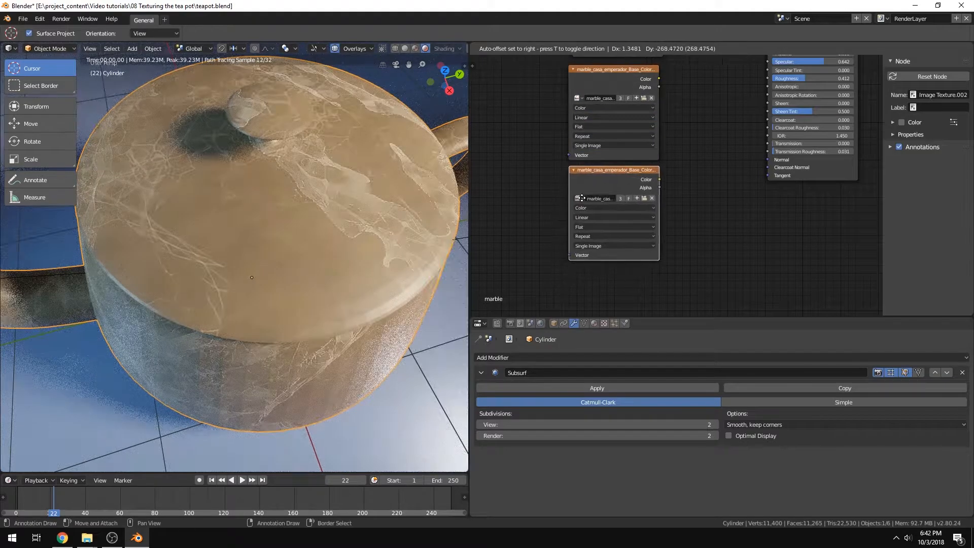
pyautogui.click(597, 197)
# Set the first copied Image Texture node to Non-Color Data and move both copies farther from the Principled BSDF.
pyautogui.moveTo(596, 198); pyautogui.dragTo(599, 221, button='middle')
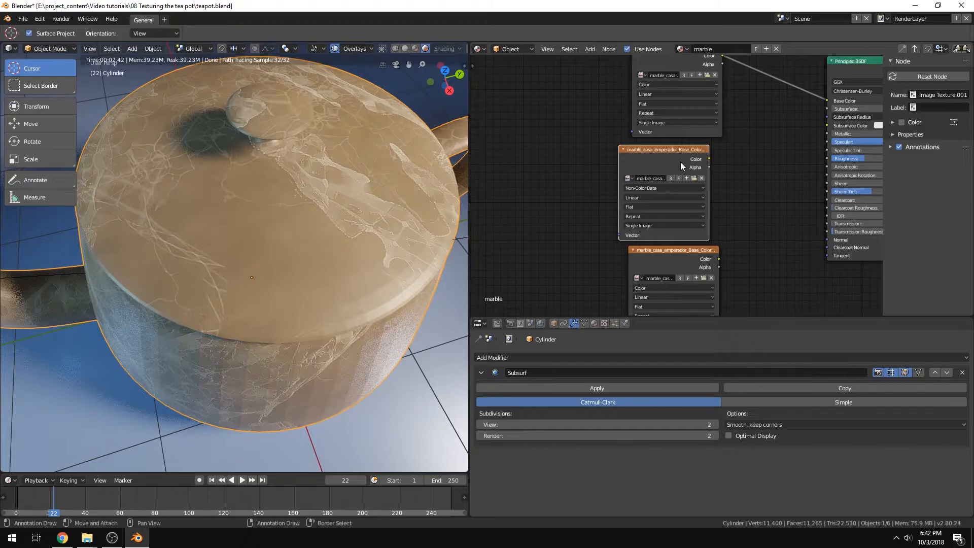
pyautogui.moveTo(682, 169); pyautogui.dragTo(547, 168)
pyautogui.moveTo(683, 258); pyautogui.dragTo(583, 267)
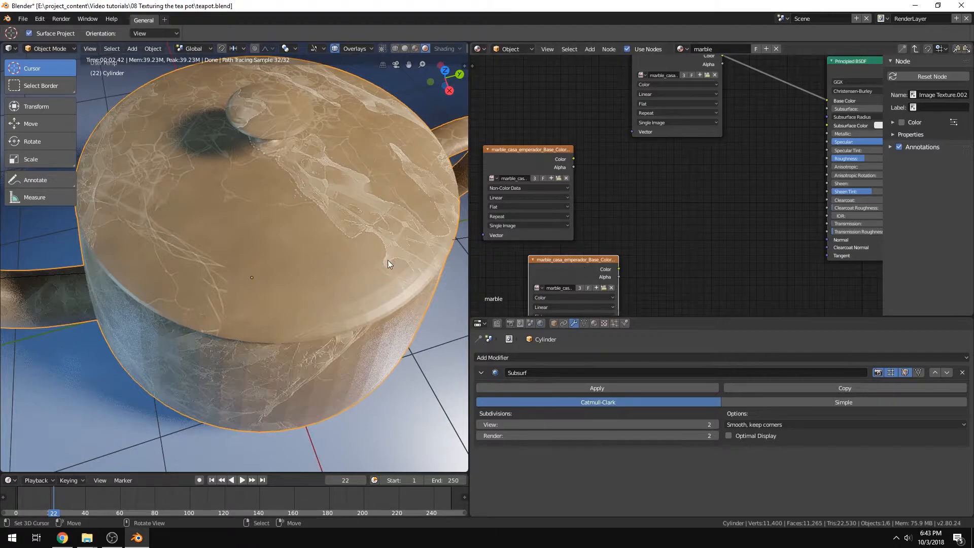
# Switch the 3D viewport to Solid shading and turn the view to the teapot's side.
pyautogui.press('z')
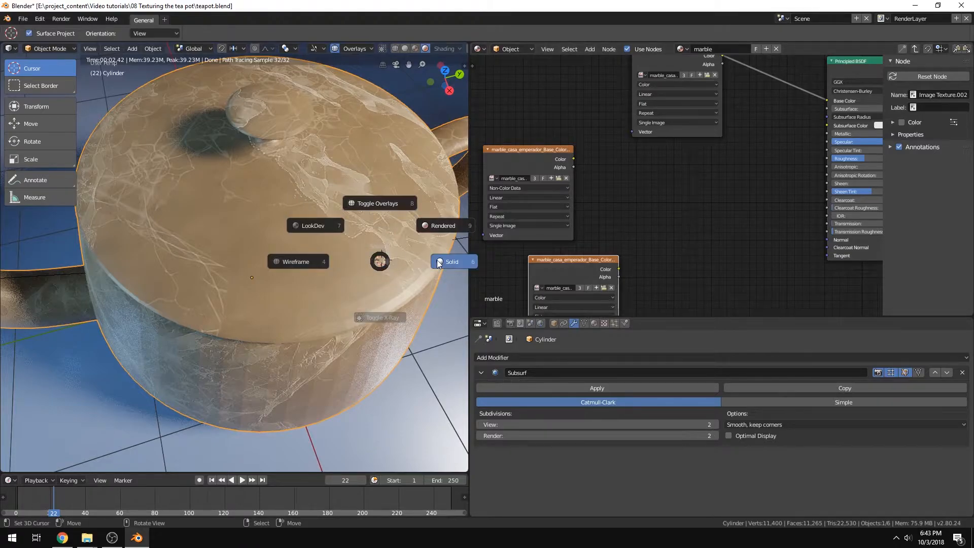
pyautogui.click(385, 262)
pyautogui.moveTo(385, 262); pyautogui.dragTo(243, 267, button='middle')
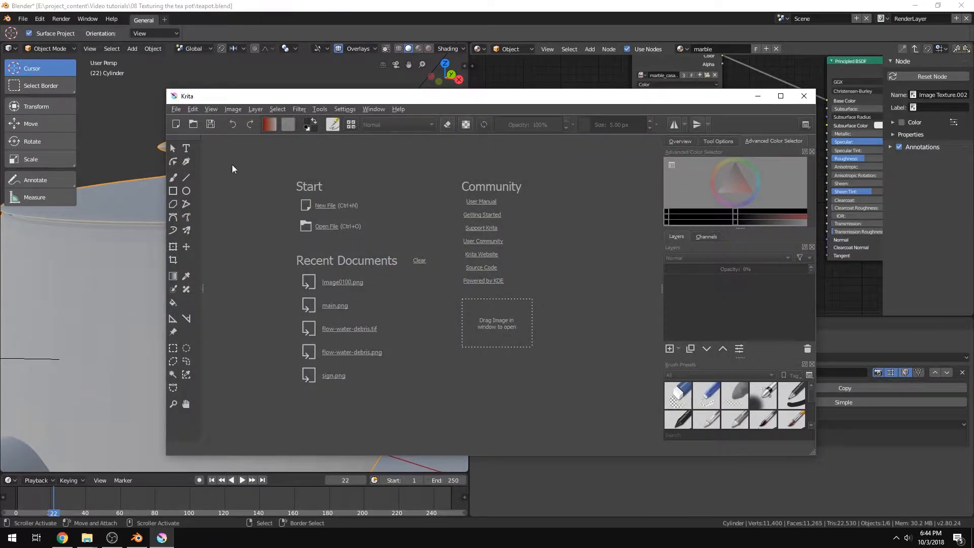
# In Krita, create a new custom document of 1920 by 1080 pixels.
pyautogui.click(176, 109)
pyautogui.click(213, 122)
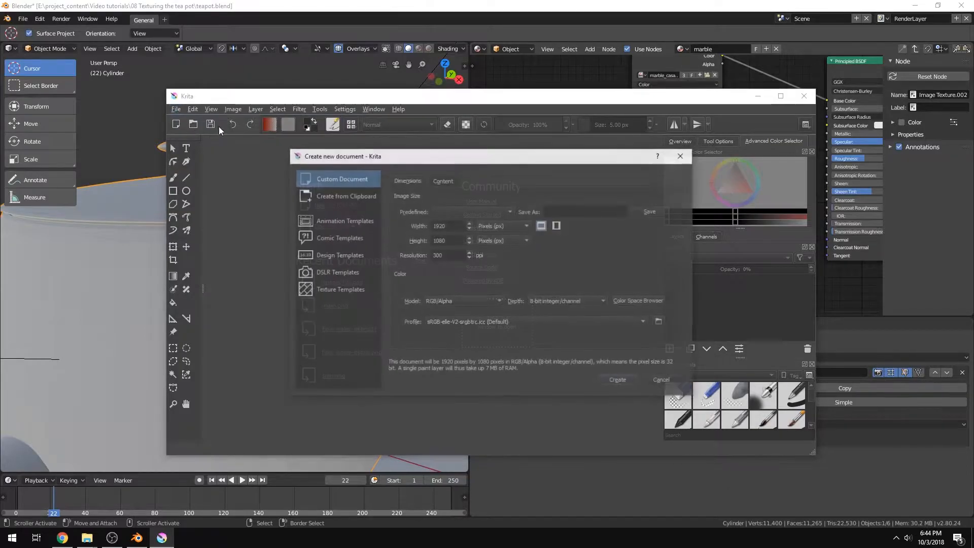
pyautogui.click(618, 380)
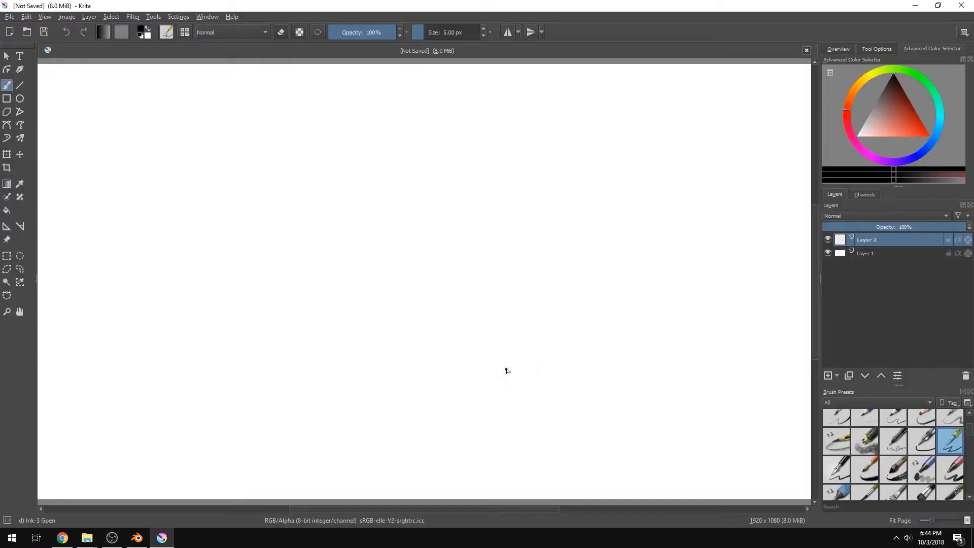
# Draw a curved surface line with an arrow perpendicular to it, and label the arrow with an underlined "Normal vector".
pyautogui.moveTo(216, 187)
pyautogui.mouseDown()
pyautogui.moveTo(416, 307)
pyautogui.moveTo(478, 455)
pyautogui.mouseUp()
pyautogui.moveTo(237, 190)
pyautogui.mouseDown()
pyautogui.moveTo(296, 207)
pyautogui.moveTo(355, 247)
pyautogui.moveTo(434, 339)
pyautogui.mouseUp()
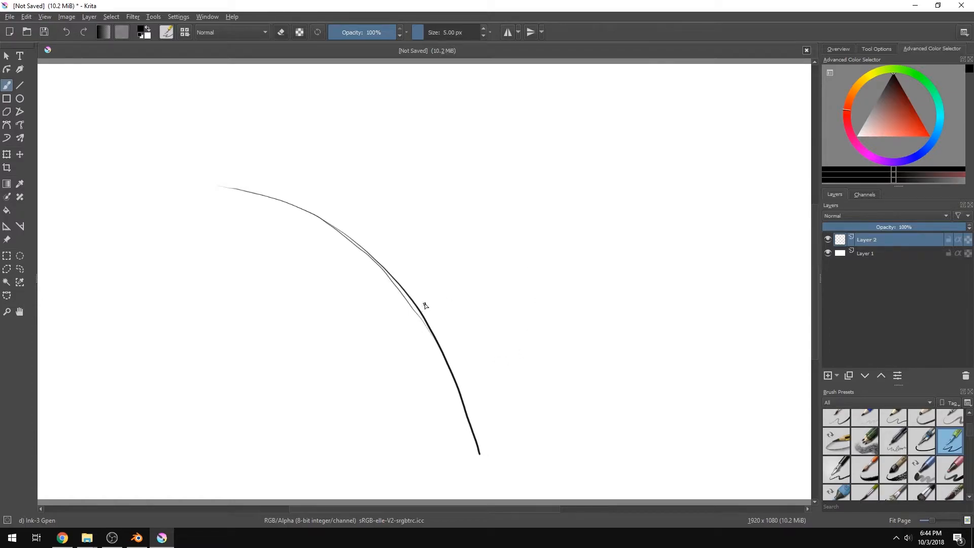
pyautogui.moveTo(422, 310)
pyautogui.mouseDown()
pyautogui.moveTo(488, 263)
pyautogui.moveTo(488, 273)
pyautogui.mouseUp()
pyautogui.moveTo(506, 278)
pyautogui.mouseDown()
pyautogui.moveTo(519, 258)
pyautogui.moveTo(530, 271)
pyautogui.moveTo(567, 263)
pyautogui.mouseUp()
pyautogui.moveTo(575, 269); pyautogui.dragTo(620, 267)
pyautogui.moveTo(503, 283); pyautogui.dragTo(620, 283)
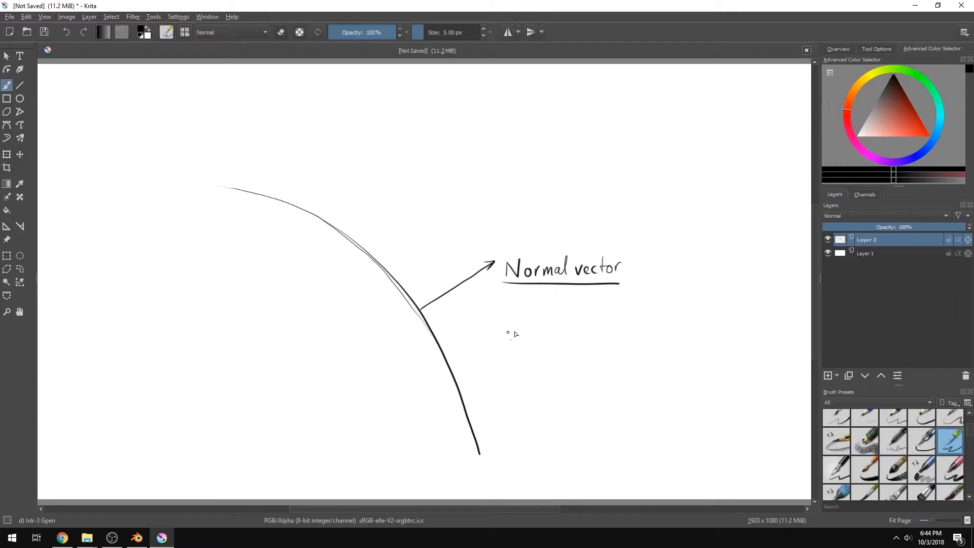
pyautogui.moveTo(539, 320); pyautogui.dragTo(424, 309)
pyautogui.hotkey('ctrl', 'z')
pyautogui.press('v')
pyautogui.moveTo(511, 330); pyautogui.dragTo(421, 310)
pyautogui.press('b')
pyautogui.hotkey('ctrl', 'z')
# Choose a dark orange brush color and draw a straight incoming ray with an arrowhead at the normal vector's base.
pyautogui.click(859, 86)
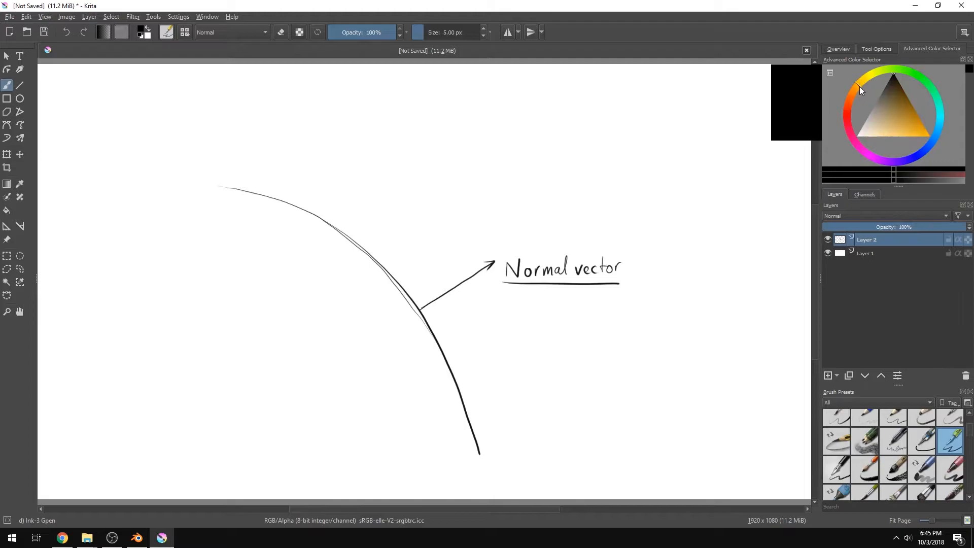
pyautogui.click(908, 106)
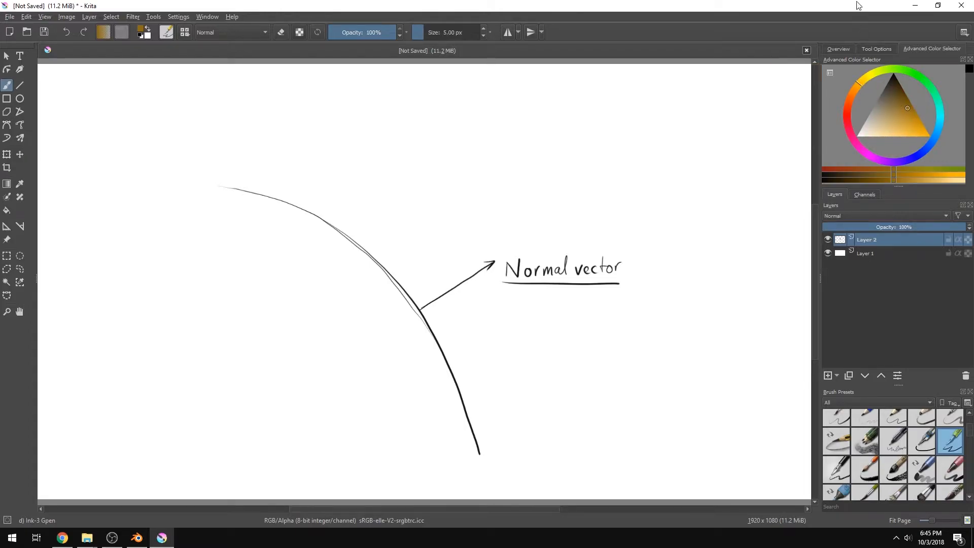
pyautogui.press('v')
pyautogui.moveTo(543, 329); pyautogui.dragTo(421, 310)
pyautogui.press('b')
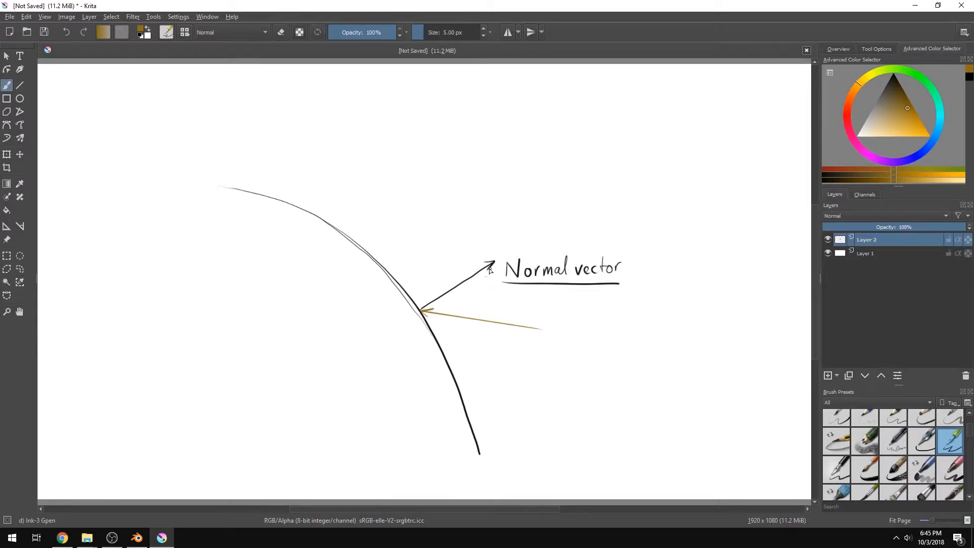
# Draw the reflected ray as an orange arrow leaving the surface on the other side of the normal vector.
pyautogui.press('v')
pyautogui.moveTo(420, 309)
pyautogui.mouseDown()
pyautogui.moveTo(444, 235)
pyautogui.moveTo(441, 209)
pyautogui.moveTo(449, 214)
pyautogui.mouseUp()
pyautogui.press('b')
# Reset the brush color to black and draw a four-sided face in perspective above the label, with dots marking its corners.
pyautogui.press('d')
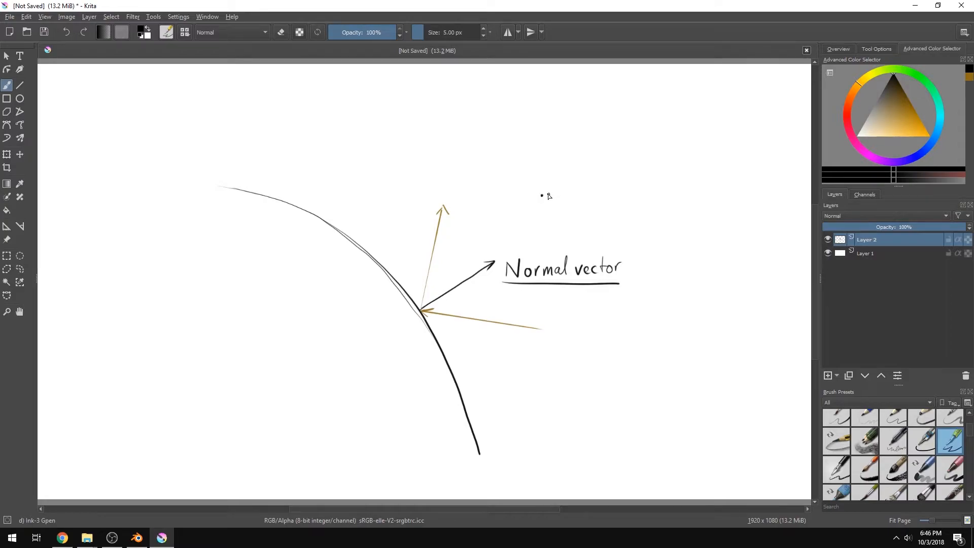
pyautogui.click(680, 142)
pyautogui.moveTo(575, 141); pyautogui.dragTo(552, 178)
pyautogui.moveTo(576, 140)
pyautogui.mouseDown()
pyautogui.moveTo(683, 144)
pyautogui.moveTo(698, 205)
pyautogui.mouseUp()
pyautogui.moveTo(542, 195); pyautogui.dragTo(698, 206)
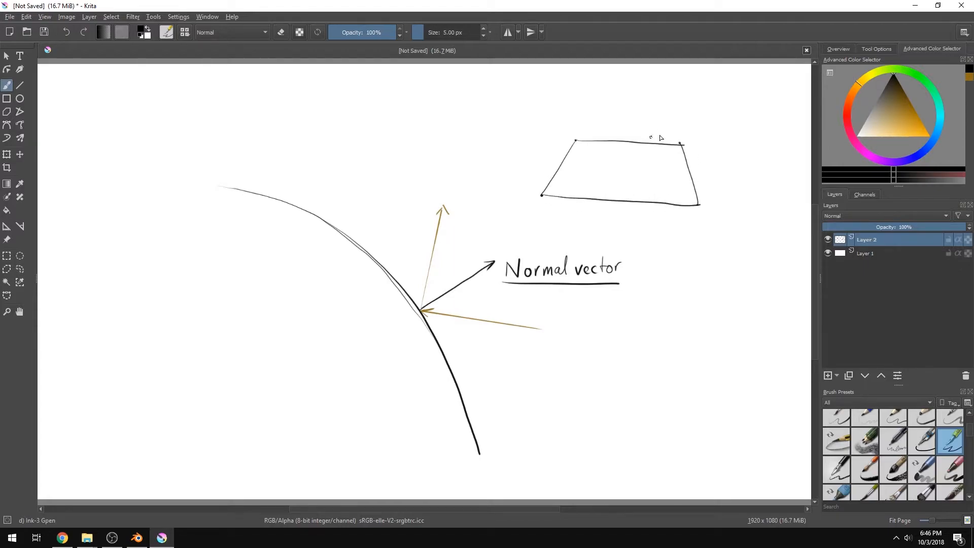
pyautogui.click(576, 140)
pyautogui.click(680, 144)
pyautogui.click(698, 205)
pyautogui.click(542, 194)
# Draw the face's diagonals and an arrow rising perpendicular from its center, with a right-angle mark at its base.
pyautogui.moveTo(628, 169)
pyautogui.mouseDown()
pyautogui.moveTo(635, 83)
pyautogui.moveTo(638, 92)
pyautogui.mouseUp()
pyautogui.moveTo(542, 195); pyautogui.dragTo(682, 145)
pyautogui.moveTo(627, 160); pyautogui.dragTo(699, 205)
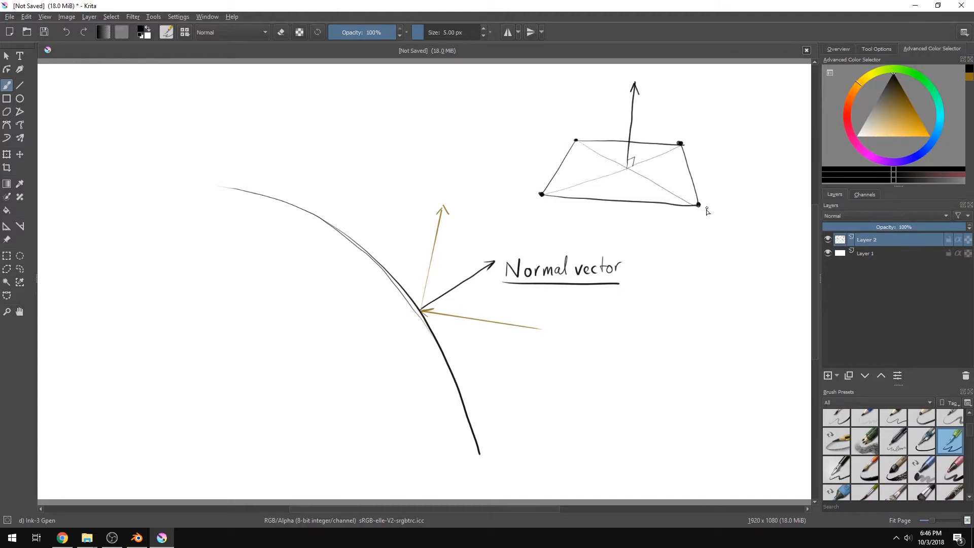
pyautogui.moveTo(635, 84); pyautogui.dragTo(628, 170)
# Add a second, tilted normal arrow at the same surface point in black, with its incoming and reflected rays in red.
pyautogui.moveTo(424, 312)
pyautogui.mouseDown()
pyautogui.moveTo(509, 296)
pyautogui.moveTo(503, 301)
pyautogui.mouseUp()
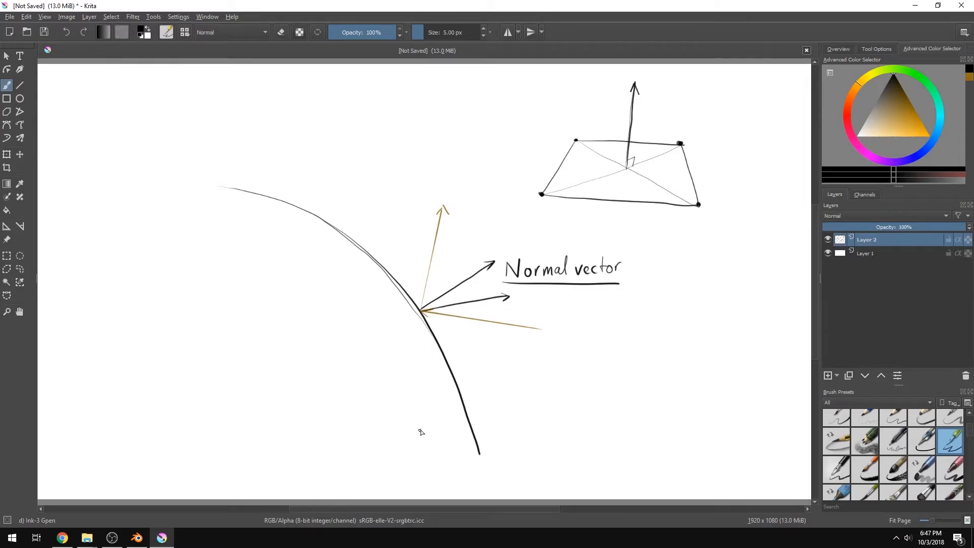
pyautogui.click(847, 112)
pyautogui.click(917, 117)
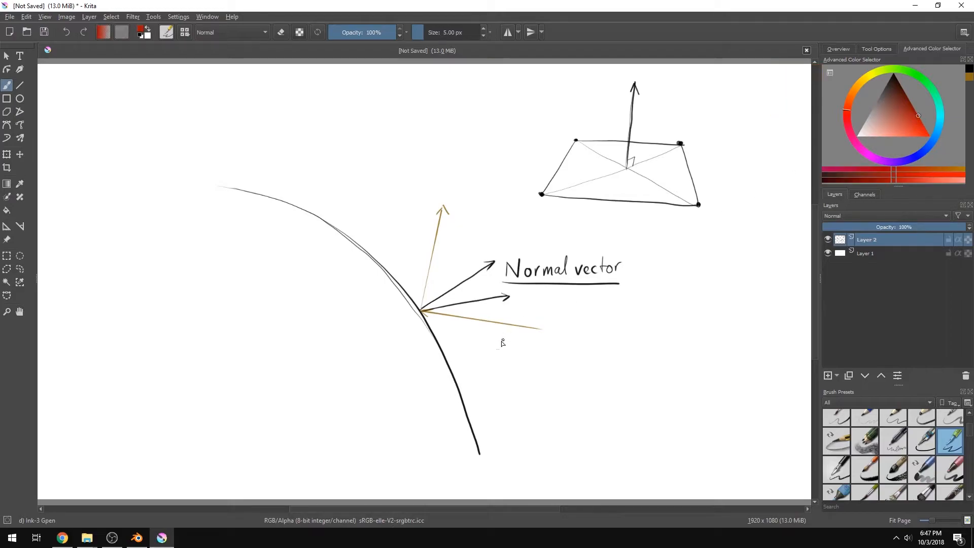
pyautogui.press('v')
pyautogui.moveTo(422, 310); pyautogui.dragTo(421, 310)
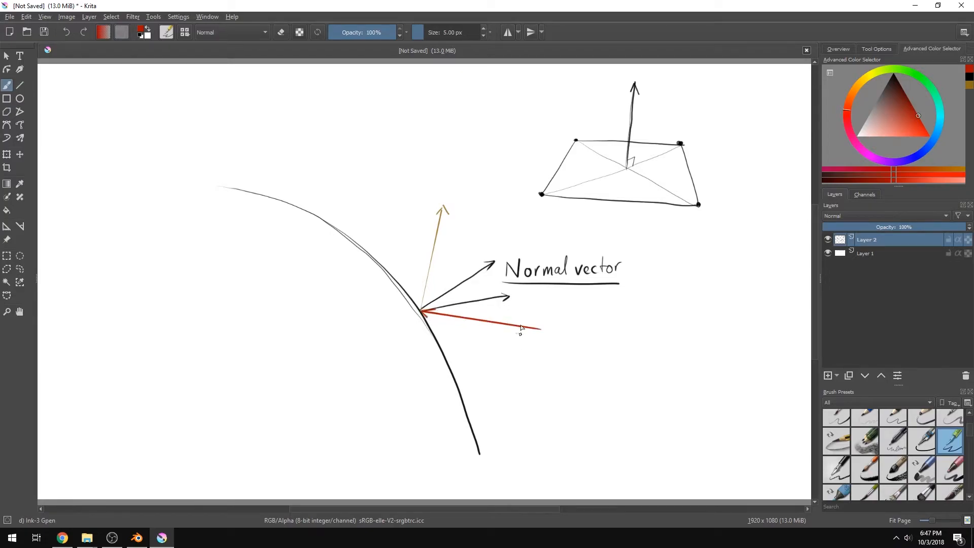
pyautogui.moveTo(421, 311)
pyautogui.mouseDown()
pyautogui.moveTo(483, 249)
pyautogui.moveTo(504, 240)
pyautogui.moveTo(517, 249)
pyautogui.mouseUp()
pyautogui.press('b')
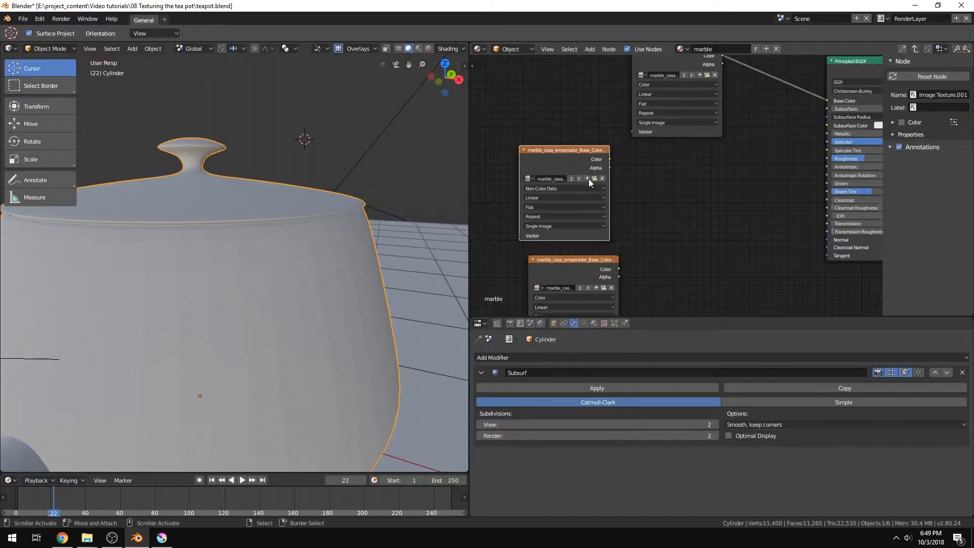
# Back in Blender, load marble_casa_emperador_Normal.png into the Image Texture node set to Non-Color Data.
pyautogui.click(594, 178)
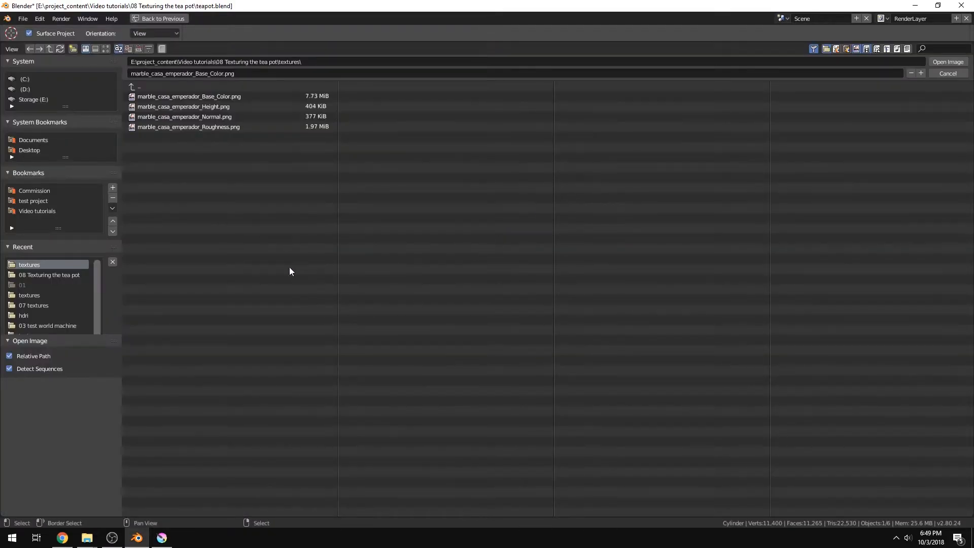
pyautogui.click(223, 118)
pyautogui.click(942, 62)
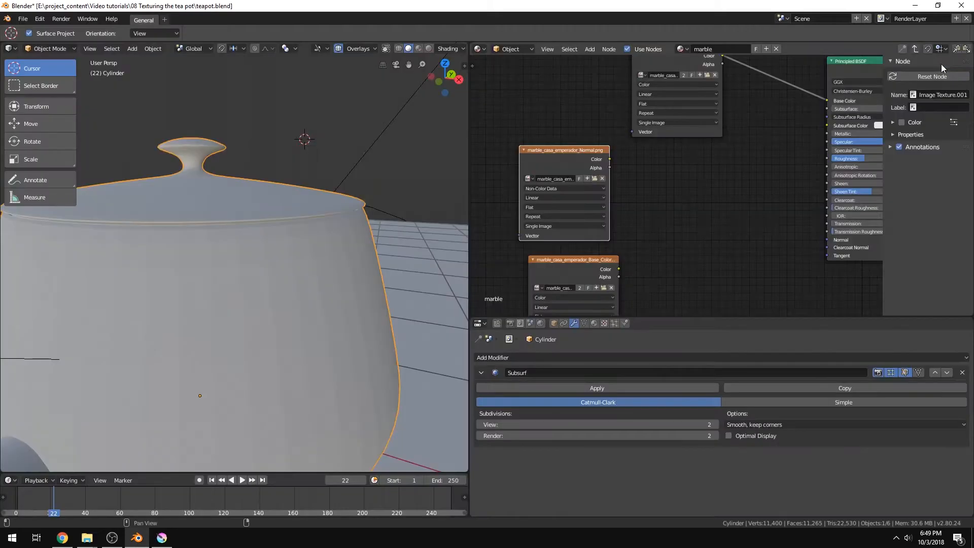
# Add a Normal Map node between the normal texture and the Principled BSDF.
pyautogui.moveTo(620, 232); pyautogui.dragTo(606, 248, button='middle')
pyautogui.moveTo(572, 171); pyautogui.dragTo(579, 175)
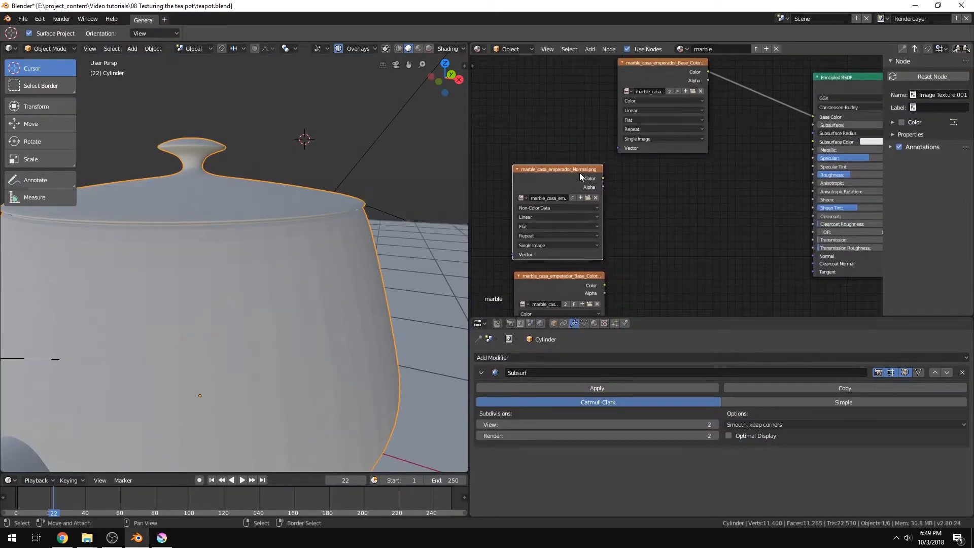
pyautogui.click(563, 208)
pyautogui.moveTo(652, 216); pyautogui.dragTo(630, 209, button='middle')
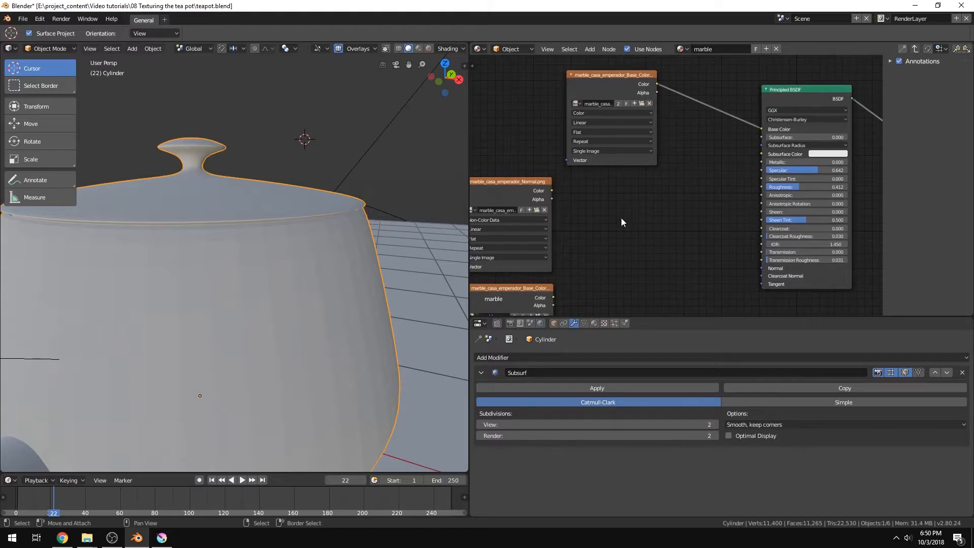
pyautogui.hotkey('shift', 'a')
pyautogui.moveTo(625, 209)
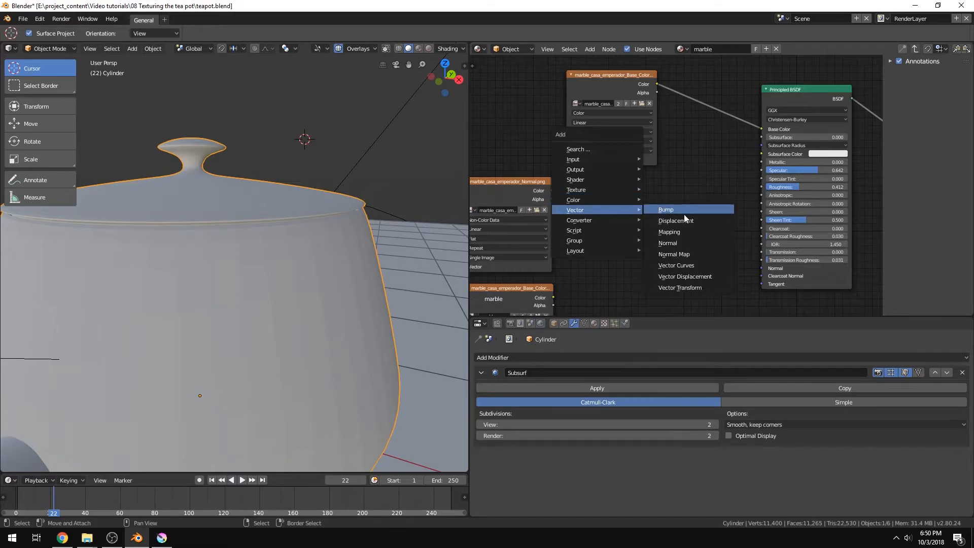
pyautogui.click(686, 255)
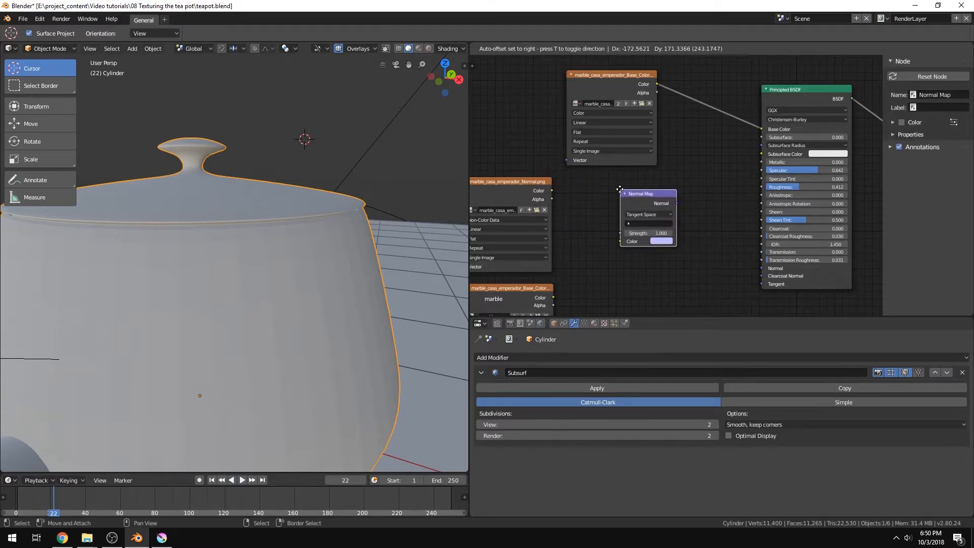
pyautogui.click(619, 194)
# Link the normal texture's Color to the Normal Map node and its Normal output to the Principled BSDF's Normal input.
pyautogui.moveTo(552, 190); pyautogui.dragTo(562, 193)
pyautogui.moveTo(591, 223); pyautogui.dragTo(619, 239)
pyautogui.moveTo(539, 190); pyautogui.dragTo(557, 194)
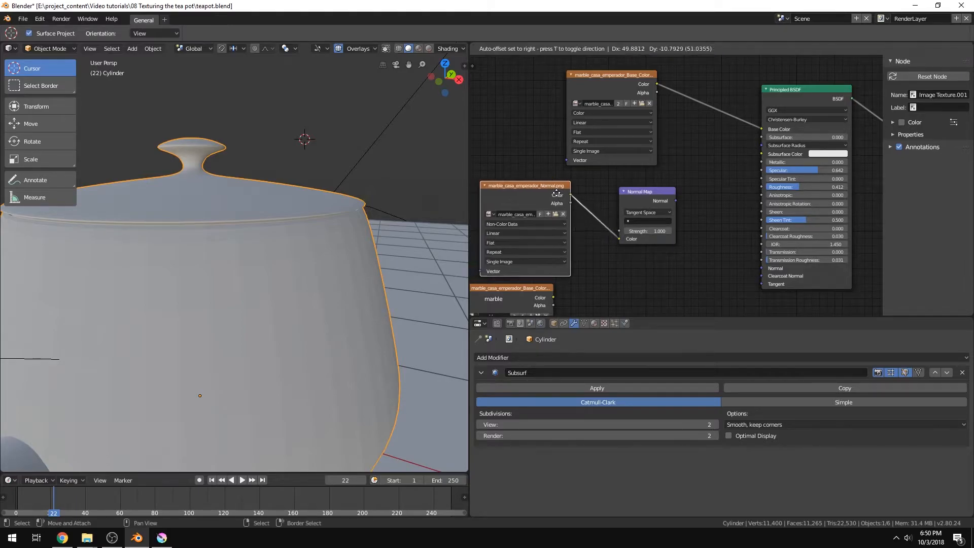
pyautogui.moveTo(715, 177); pyautogui.dragTo(639, 183, button='middle')
pyautogui.moveTo(600, 206); pyautogui.dragTo(604, 208)
pyautogui.moveTo(667, 252); pyautogui.dragTo(700, 290)
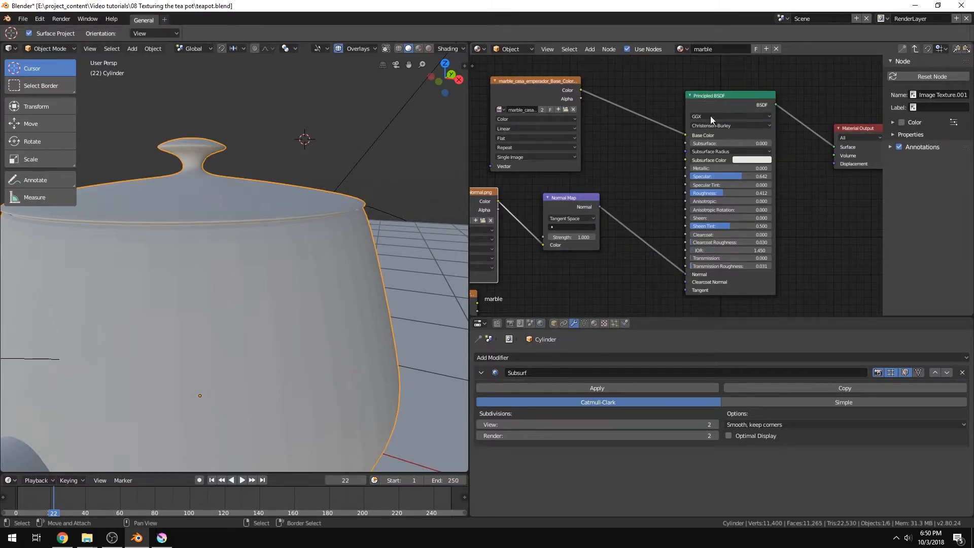
# Reposition the Normal Map node slightly and keep its space on Tangent Space.
pyautogui.moveTo(641, 195); pyautogui.dragTo(692, 194, button='middle')
pyautogui.moveTo(636, 202); pyautogui.dragTo(640, 201)
pyautogui.moveTo(632, 210); pyautogui.dragTo(655, 212, button='middle')
pyautogui.click(656, 215)
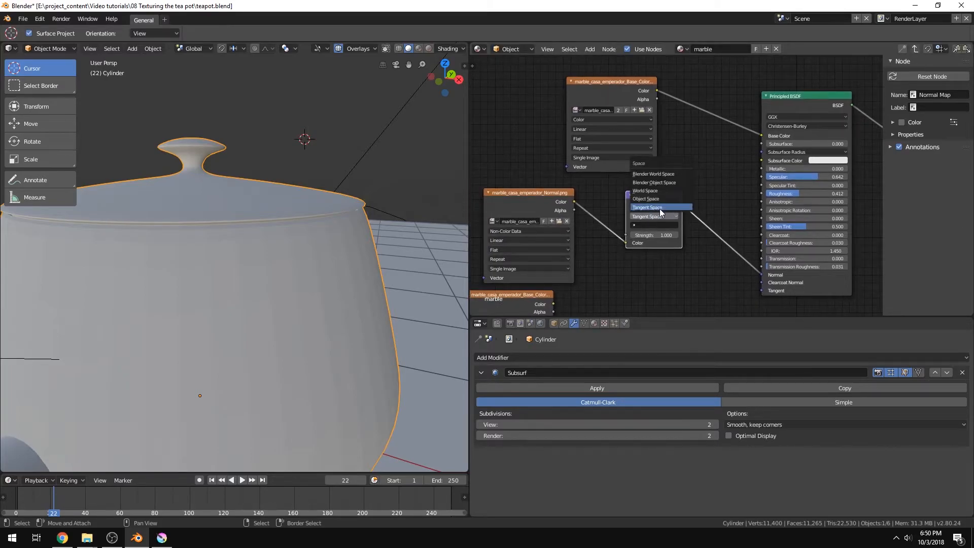
pyautogui.moveTo(632, 287); pyautogui.dragTo(640, 264, button='middle')
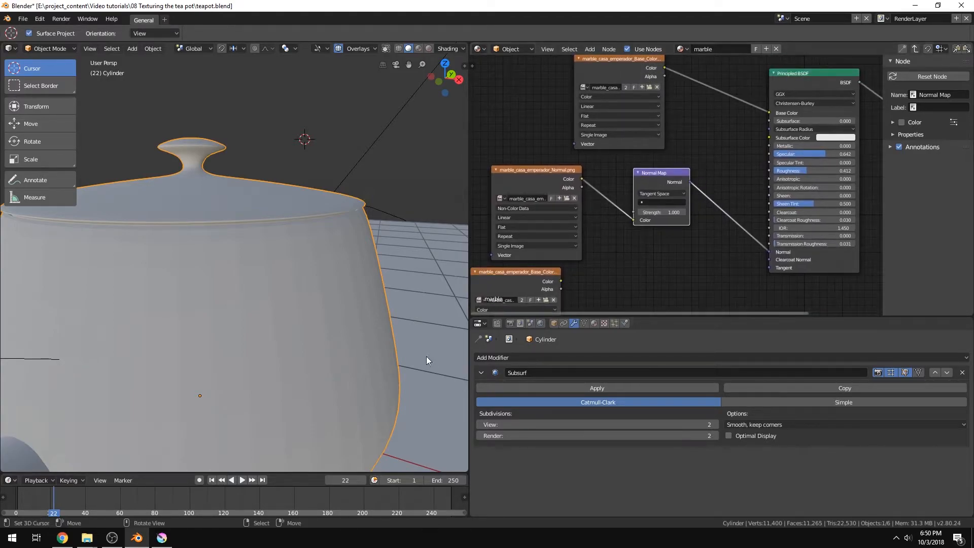
# Display the teapot in rendered shading and cut the link from the base color texture to the Principled BSDF.
pyautogui.hotkey('shift', 'z')
pyautogui.moveTo(409, 281); pyautogui.dragTo(381, 306, button='middle')
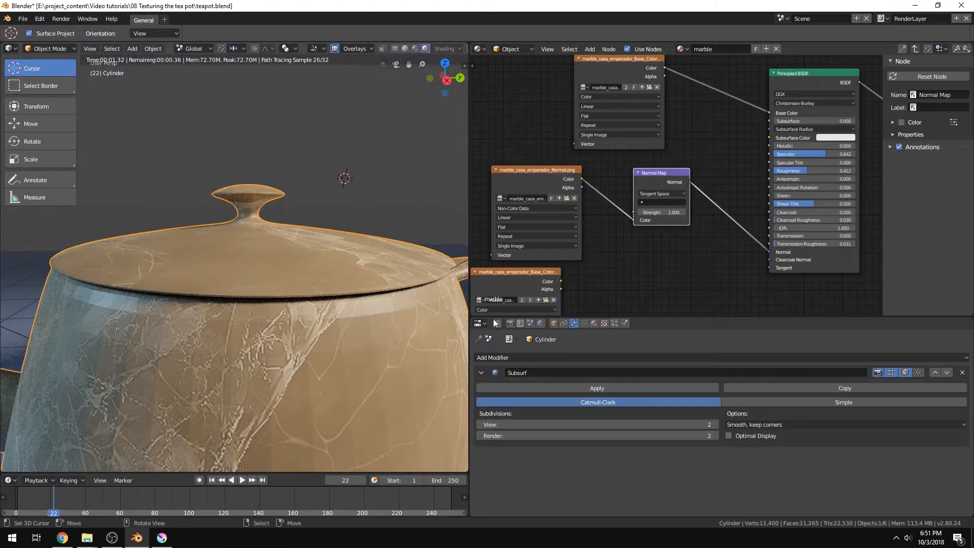
pyautogui.moveTo(739, 137); pyautogui.dragTo(736, 197, button='middle')
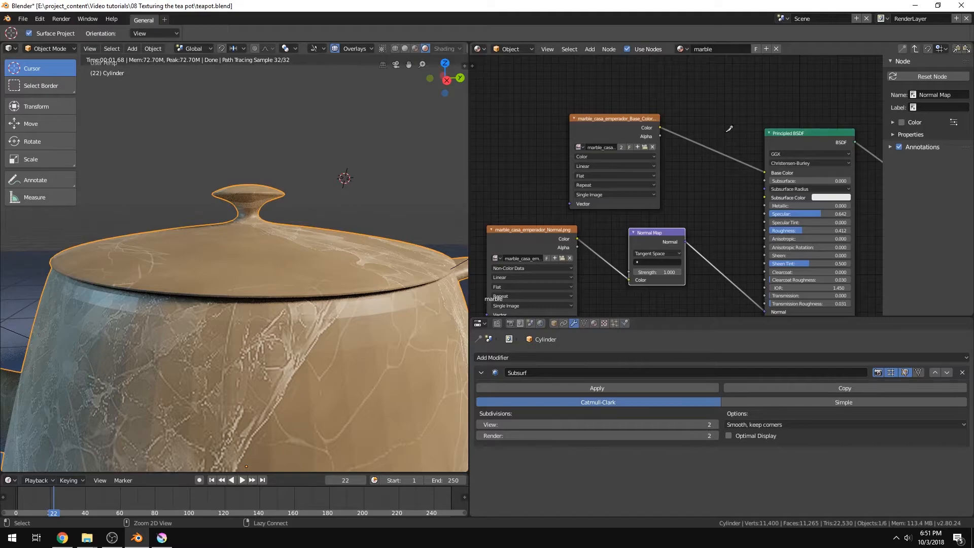
pyautogui.keyDown('ctrl'); pyautogui.moveTo(726, 131); pyautogui.dragTo(714, 170, button='right'); pyautogui.keyUp('ctrl')
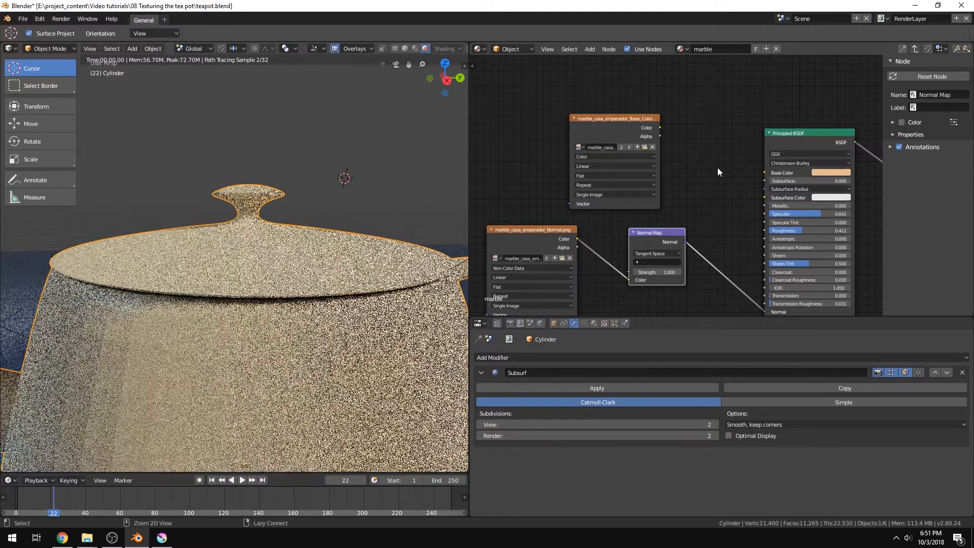
# Examine the normal map's relief on the teapot lid up close and from a lower angle.
pyautogui.moveTo(406, 315); pyautogui.dragTo(425, 298, button='middle')
pyautogui.keyDown('shift'); pyautogui.moveTo(367, 361); pyautogui.dragTo(373, 388, button='middle'); pyautogui.keyUp('shift')
pyautogui.moveTo(317, 345)
pyautogui.keyDown('ctrl'); pyautogui.mouseDown(button='middle')
pyautogui.moveTo(317, 321)
pyautogui.moveTo(324, 330)
pyautogui.mouseUp(button='middle'); pyautogui.keyUp('ctrl')
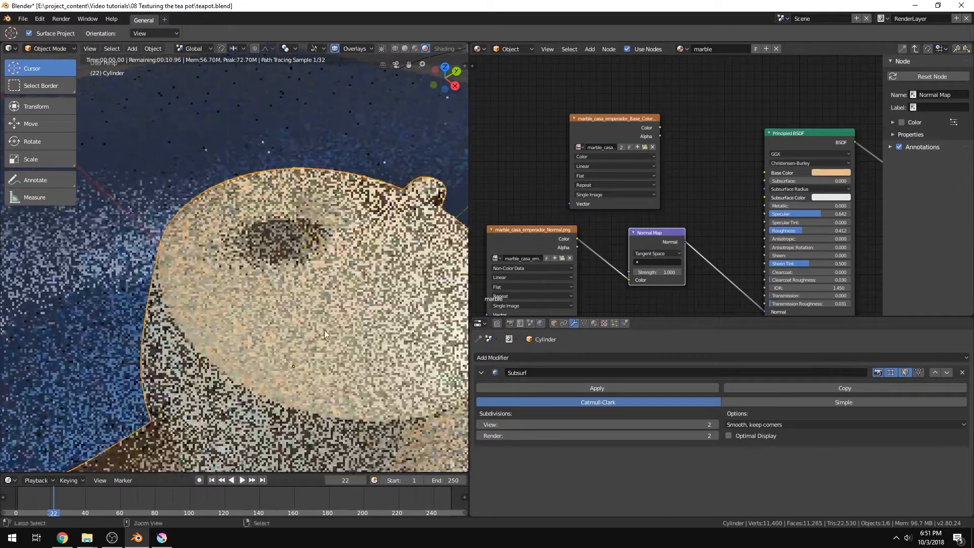
pyautogui.hotkey('shift', 'b')
pyautogui.moveTo(255, 375); pyautogui.dragTo(309, 315)
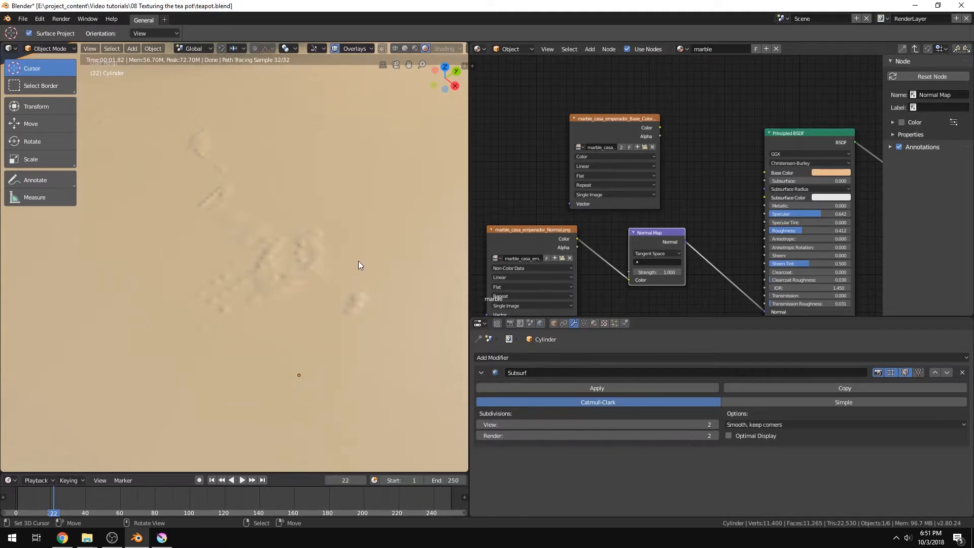
pyautogui.scroll(-1, 368, 266)
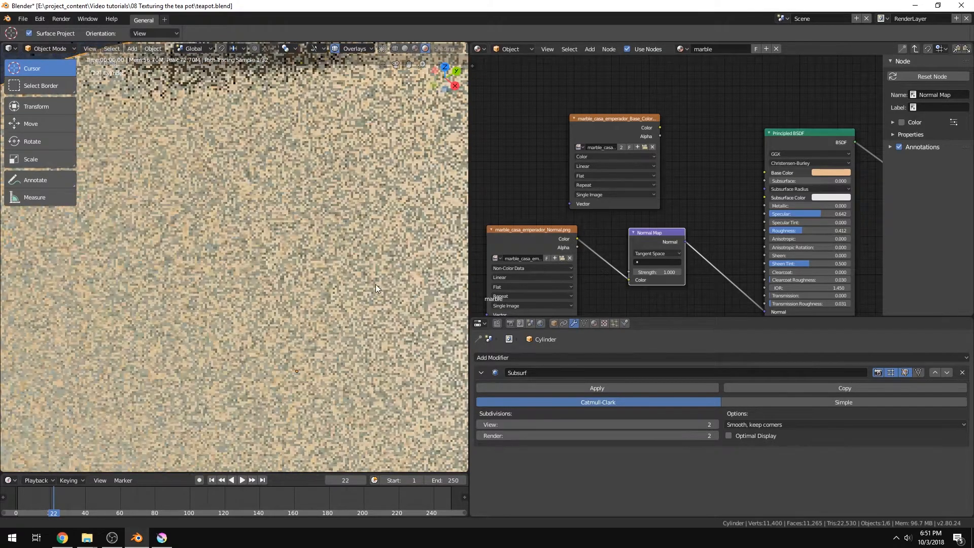
pyautogui.moveTo(328, 267); pyautogui.dragTo(327, 365, button='middle')
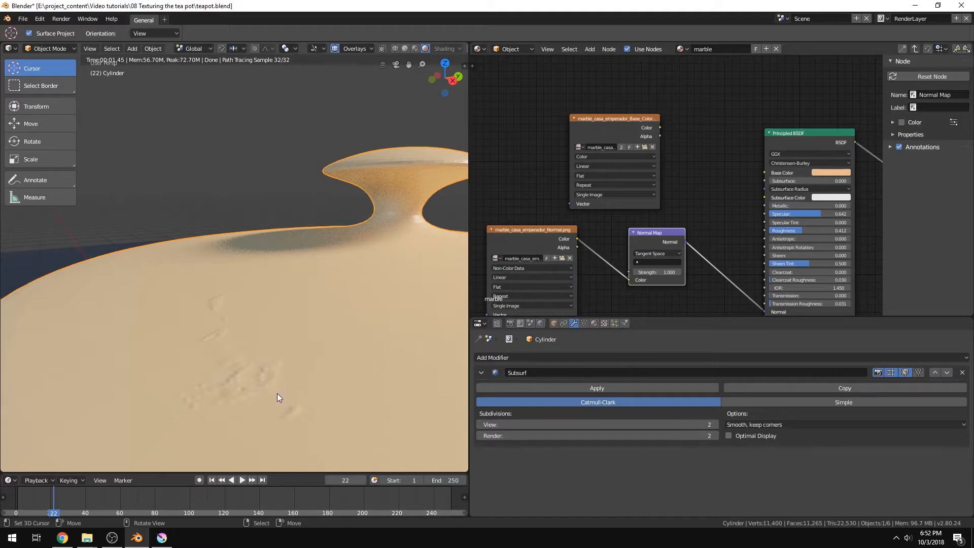
# Insert a Separate RGB node into the link after the normal texture and space the two nodes apart.
pyautogui.moveTo(689, 194); pyautogui.dragTo(691, 193, button='middle')
pyautogui.moveTo(646, 197); pyautogui.dragTo(541, 194)
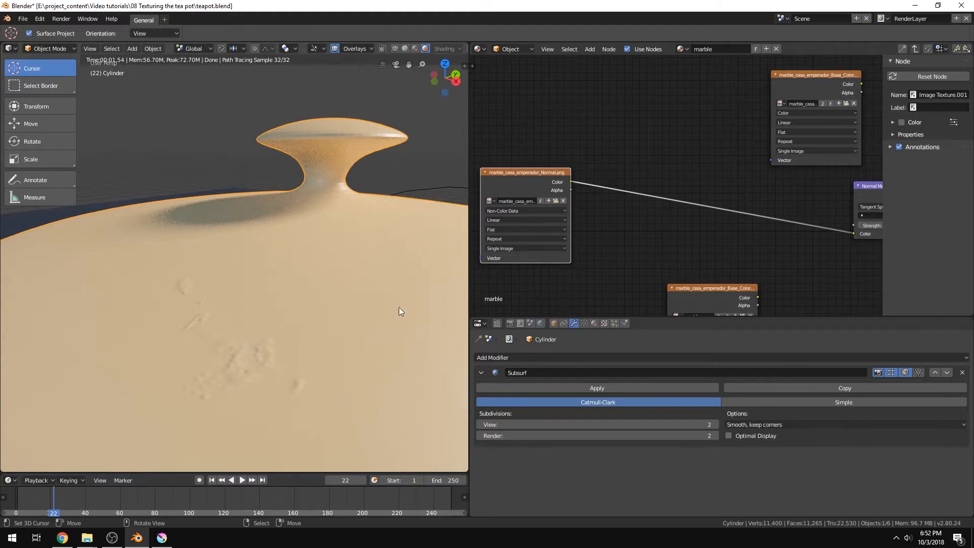
pyautogui.hotkey('shift', 'a')
pyautogui.moveTo(647, 158)
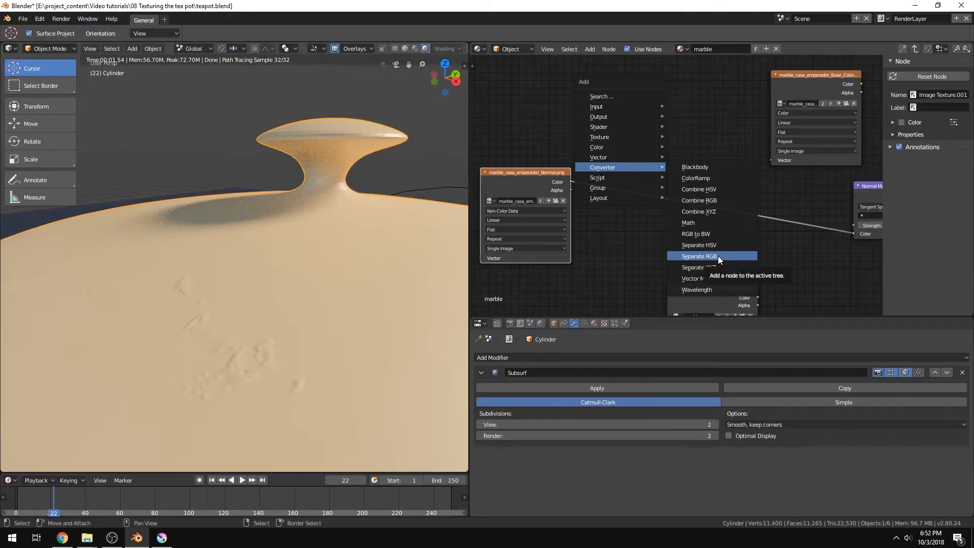
pyautogui.click(719, 256)
pyautogui.click(595, 144)
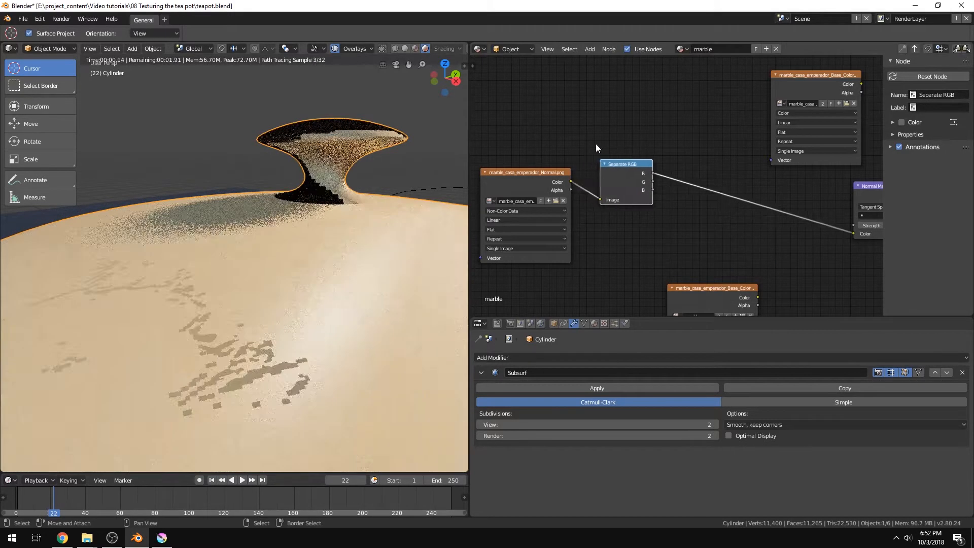
pyautogui.moveTo(621, 194); pyautogui.dragTo(681, 219, button='middle')
pyautogui.moveTo(600, 206); pyautogui.dragTo(550, 195)
pyautogui.moveTo(689, 203); pyautogui.dragTo(636, 171)
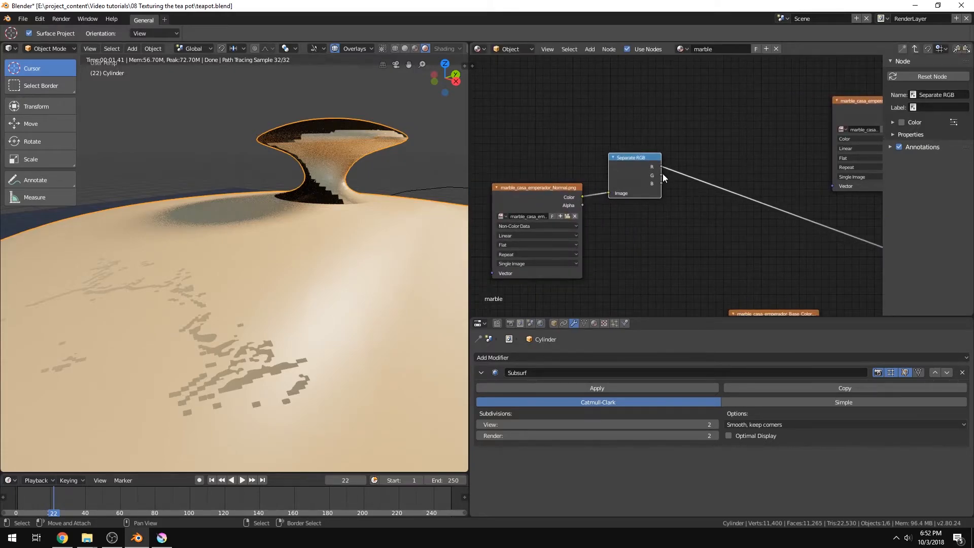
# Insert a Combine RGB node between Separate RGB and Normal Map, and link the B channels.
pyautogui.moveTo(690, 151); pyautogui.dragTo(653, 180, button='middle')
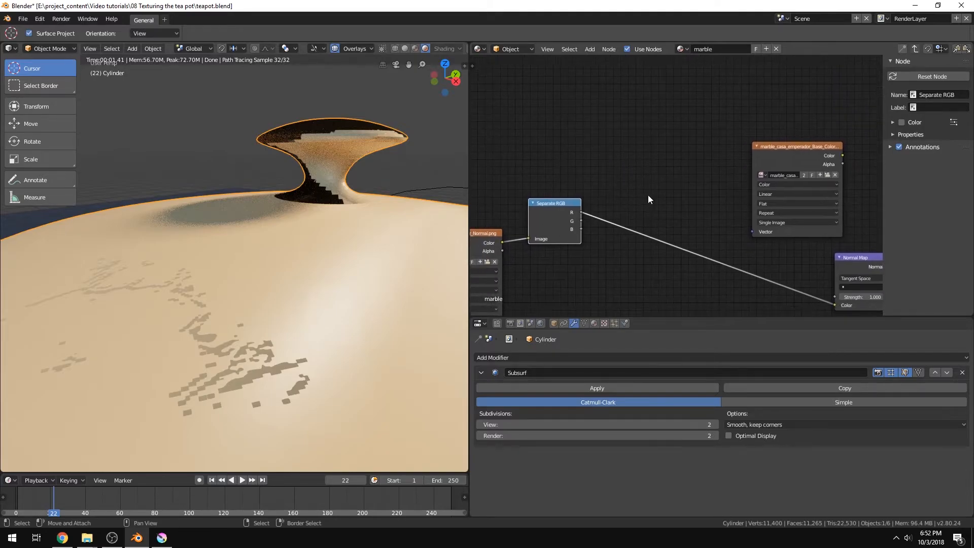
pyautogui.hotkey('shift', 'a')
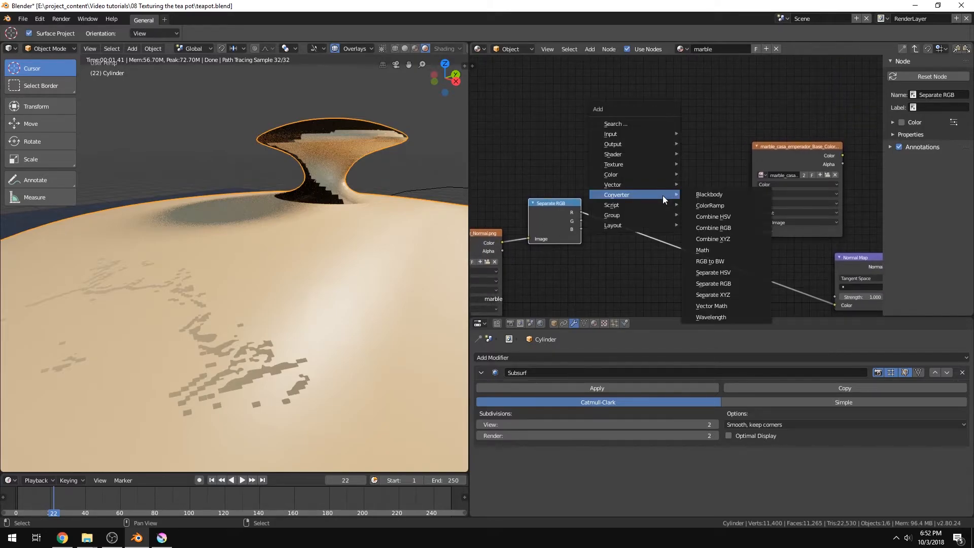
pyautogui.click(728, 227)
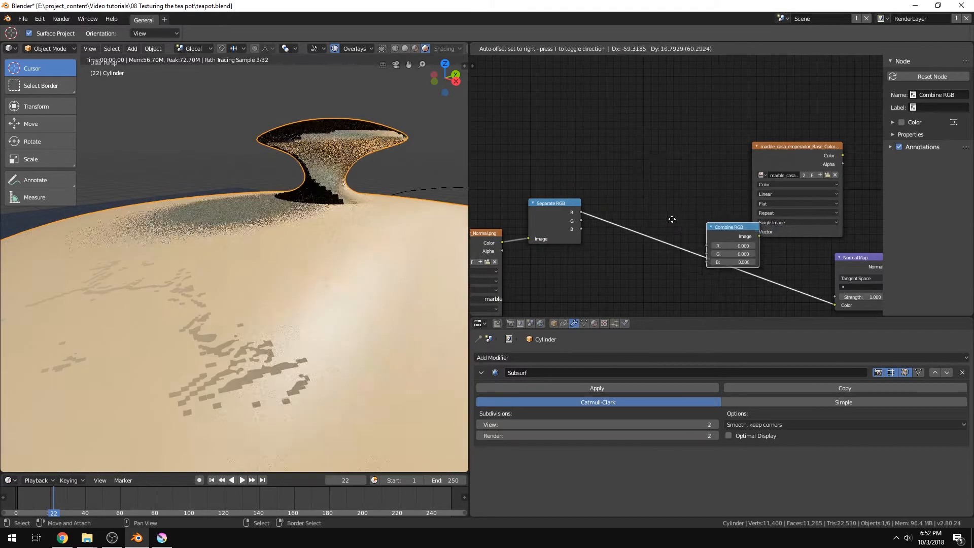
pyautogui.click(672, 208)
pyautogui.moveTo(586, 228); pyautogui.dragTo(644, 227)
# Spread out the normal texture, Separate RGB and Combine RGB nodes to make room between them.
pyautogui.moveTo(675, 196); pyautogui.dragTo(711, 201)
pyautogui.moveTo(651, 207); pyautogui.dragTo(733, 175, button='middle')
pyautogui.moveTo(565, 209); pyautogui.dragTo(524, 209)
pyautogui.moveTo(642, 177); pyautogui.dragTo(601, 178)
pyautogui.moveTo(789, 168); pyautogui.dragTo(770, 179)
pyautogui.moveTo(667, 190); pyautogui.dragTo(664, 185, button='middle')
pyautogui.moveTo(584, 183); pyautogui.dragTo(585, 193)
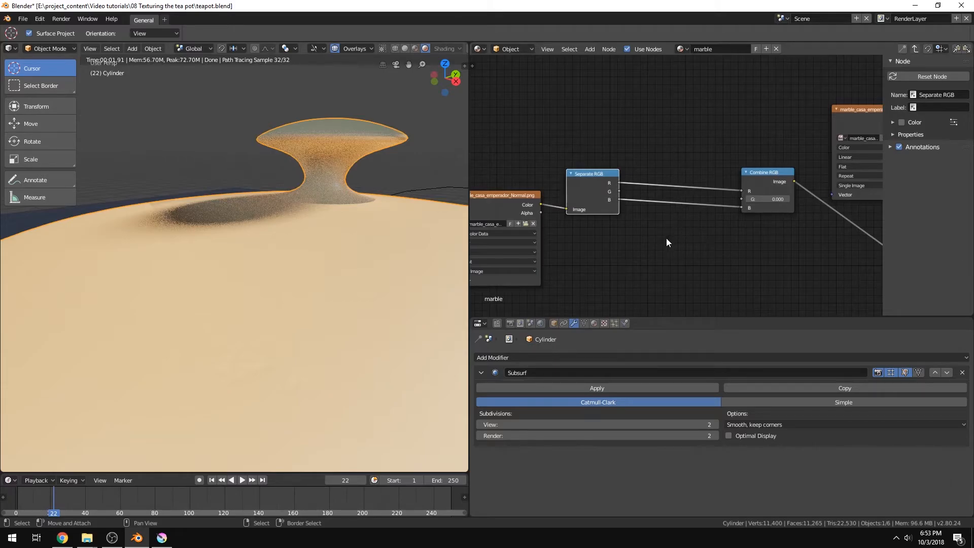
# Add an Invert node and route the G channel from Separate RGB through it into Combine RGB's G input.
pyautogui.hotkey('shift', 'a')
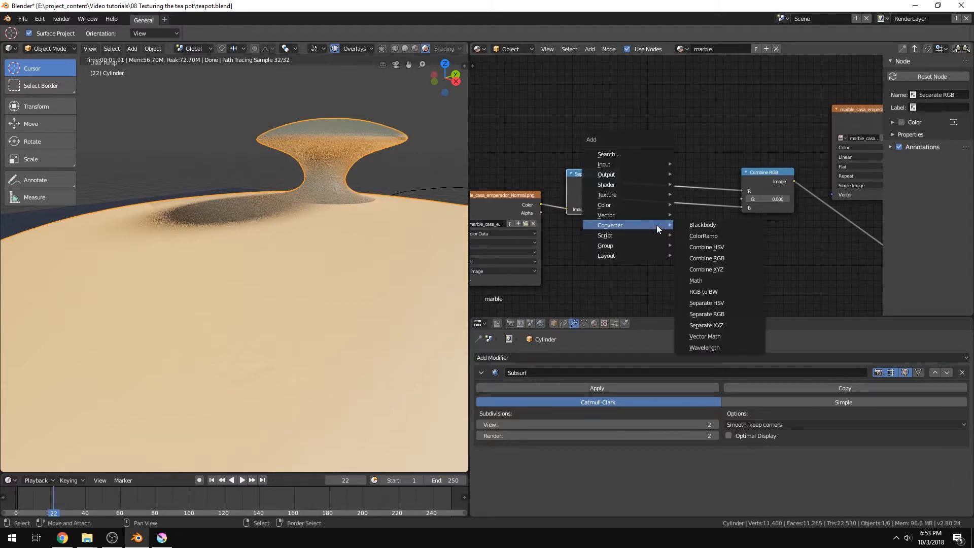
pyautogui.moveTo(653, 229)
pyautogui.moveTo(650, 204)
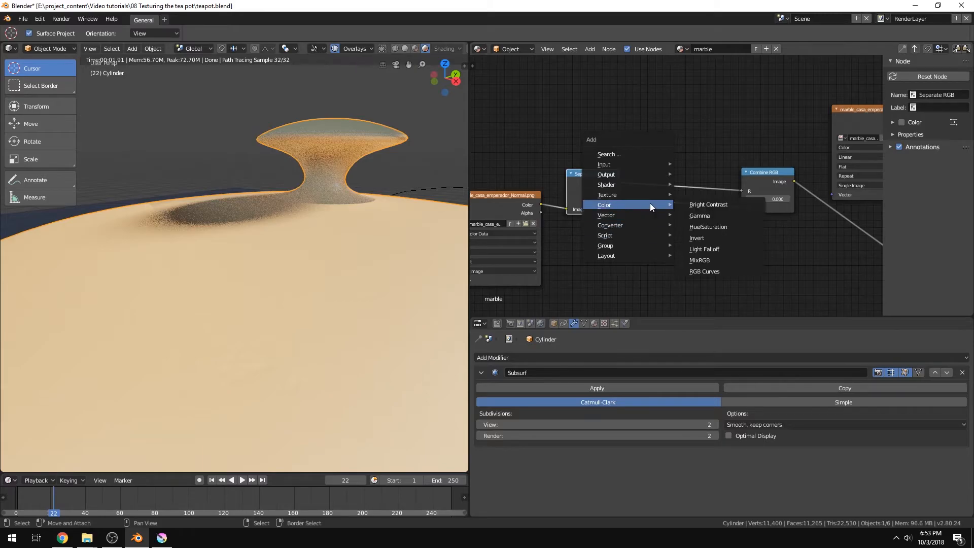
pyautogui.click(710, 238)
pyautogui.click(651, 215)
pyautogui.moveTo(619, 191); pyautogui.dragTo(651, 248)
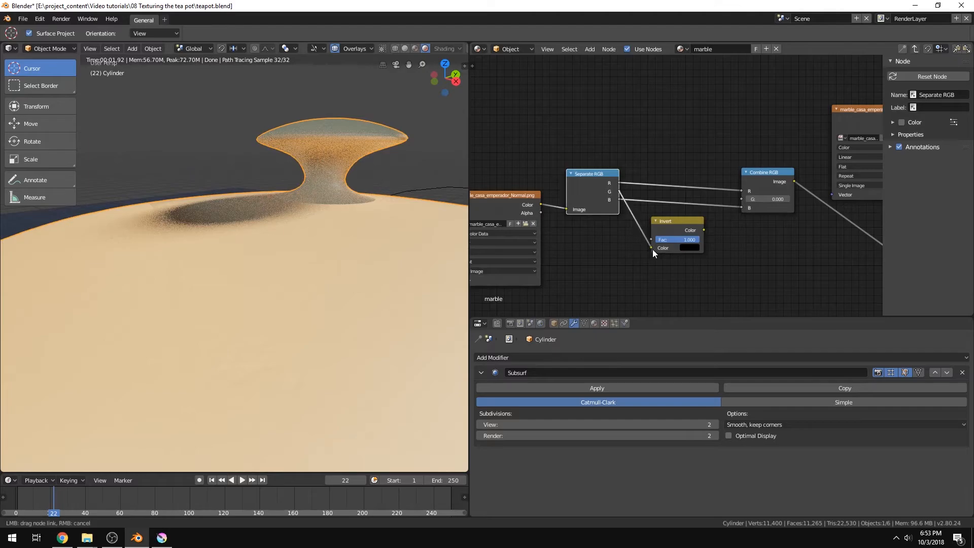
pyautogui.moveTo(704, 230); pyautogui.dragTo(767, 189)
pyautogui.moveTo(773, 178); pyautogui.dragTo(671, 189, button='middle')
pyautogui.moveTo(336, 341); pyautogui.dragTo(376, 335, button='middle')
# Reconnect the base color texture's Color output to the Principled BSDF's Base Color and view more of the teapot.
pyautogui.moveTo(865, 277)
pyautogui.mouseDown(button='middle')
pyautogui.moveTo(527, 254)
pyautogui.moveTo(609, 269)
pyautogui.mouseUp(button='middle')
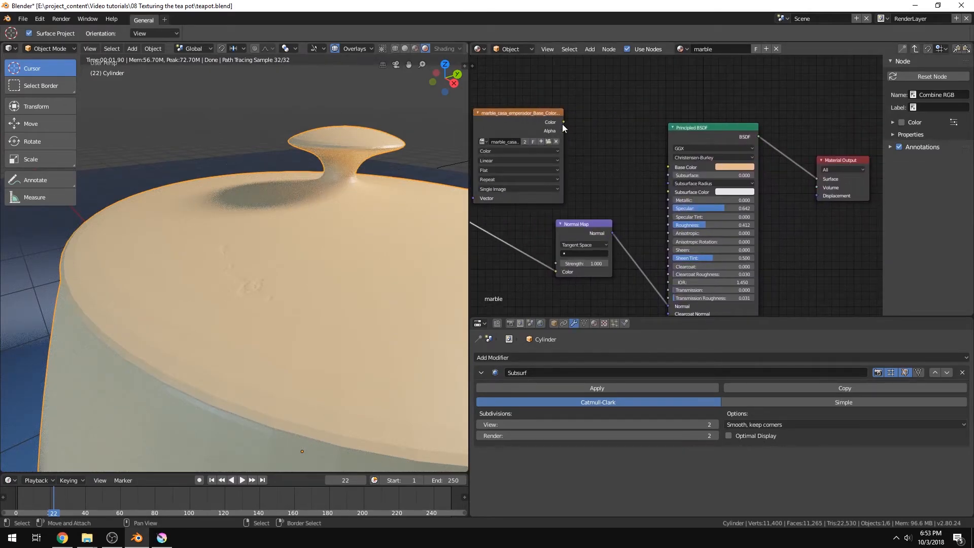
pyautogui.moveTo(565, 122); pyautogui.dragTo(668, 167)
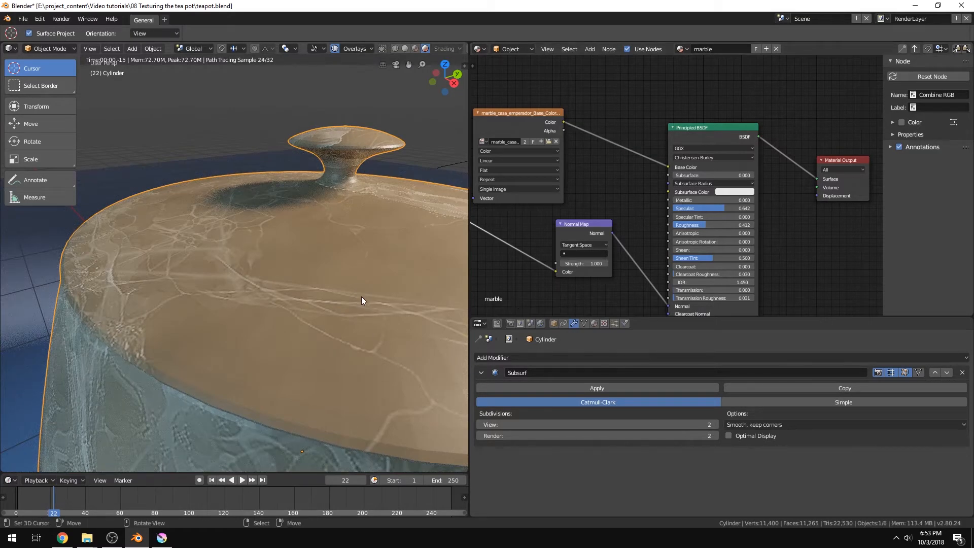
pyautogui.scroll(-4, 367, 312)
# Load marble_casa_emperador_Roughness.png into the unconnected Image Texture node and set it to Non-Color Data.
pyautogui.moveTo(529, 302); pyautogui.dragTo(704, 230, button='middle')
pyautogui.click(601, 211)
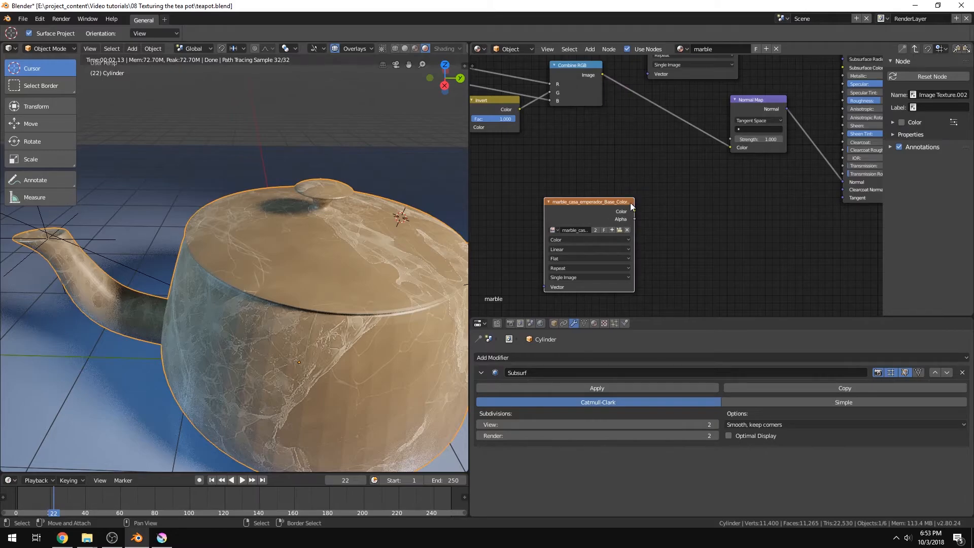
pyautogui.click(620, 229)
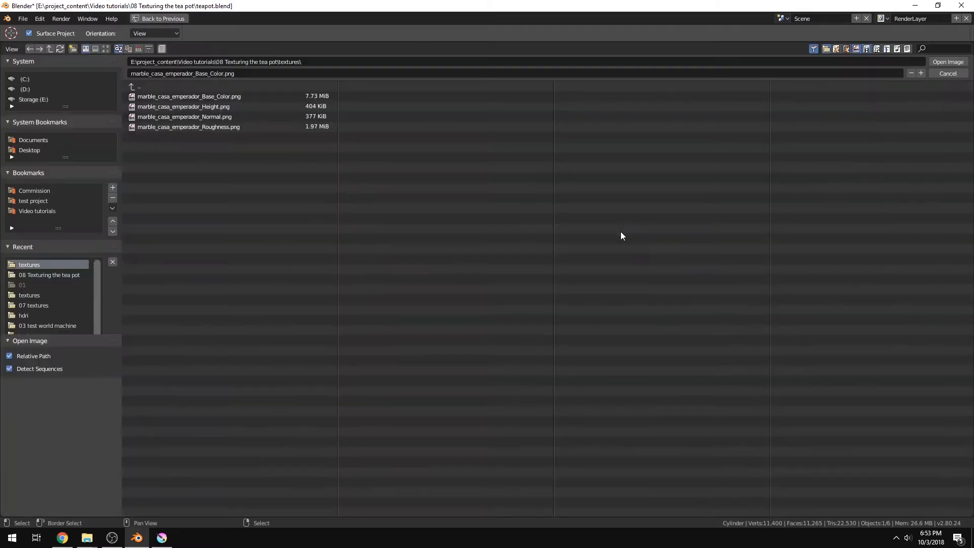
pyautogui.click(237, 127)
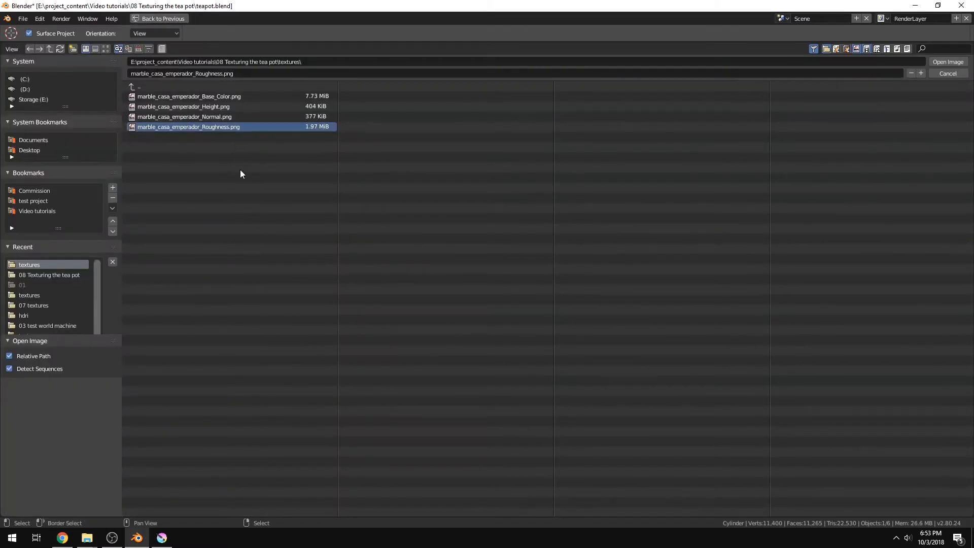
pyautogui.click(947, 62)
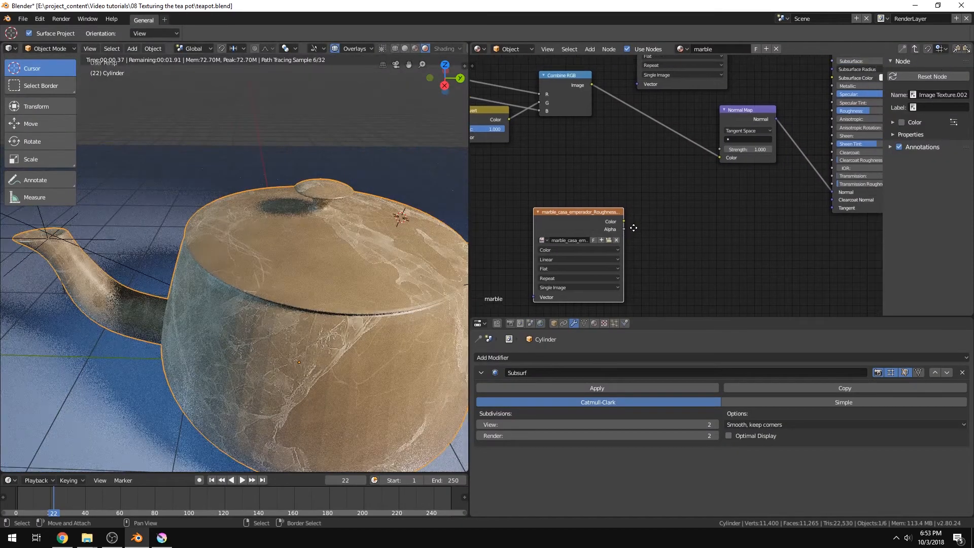
pyautogui.click(565, 264)
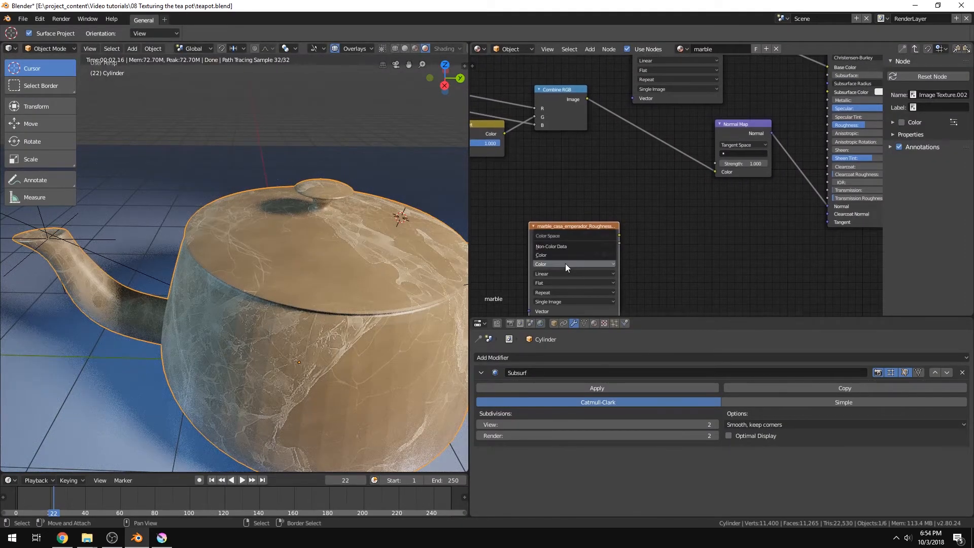
pyautogui.click(571, 247)
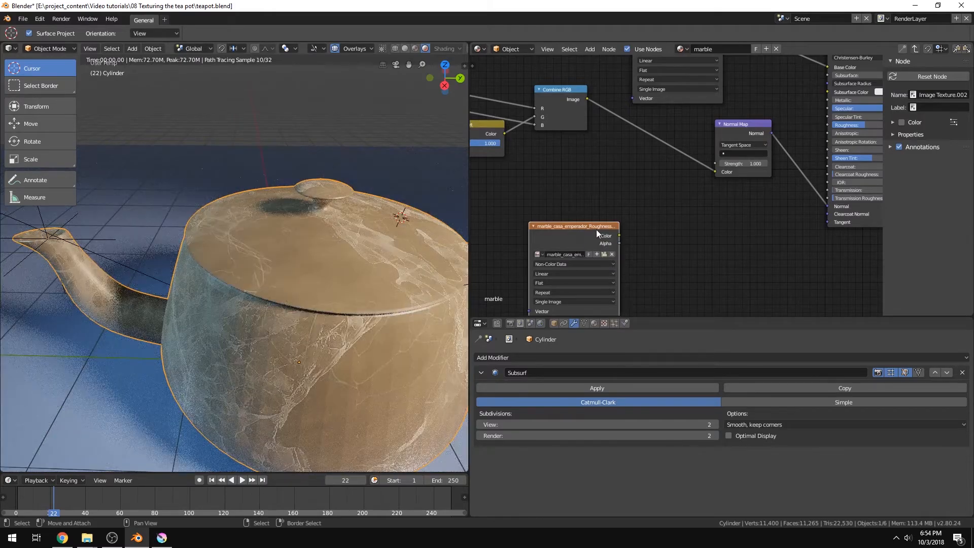
# Move the roughness texture node closer and link its Color output to the Principled BSDF's Roughness input.
pyautogui.moveTo(595, 230); pyautogui.dragTo(649, 175)
pyautogui.moveTo(643, 203); pyautogui.dragTo(511, 270, button='middle')
pyautogui.moveTo(541, 249); pyautogui.dragTo(694, 192)
pyautogui.moveTo(693, 193); pyautogui.dragTo(793, 116, button='middle')
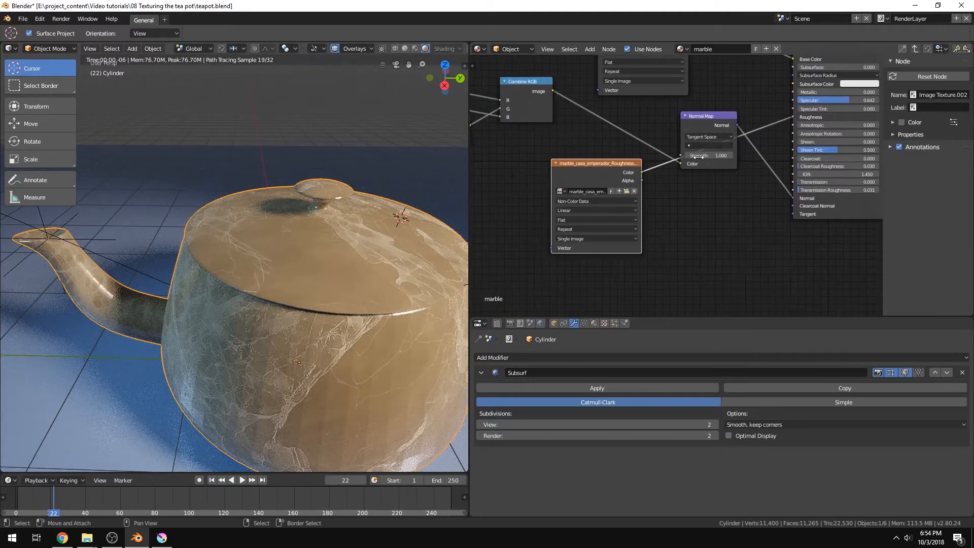
# Rearrange the Normal Map, Combine RGB and Invert nodes into a row below the roughness texture node.
pyautogui.moveTo(624, 165); pyautogui.dragTo(632, 225)
pyautogui.moveTo(581, 216); pyautogui.dragTo(721, 227, button='middle')
pyautogui.moveTo(672, 112); pyautogui.dragTo(687, 271)
pyautogui.moveTo(601, 191); pyautogui.dragTo(718, 171, button='middle')
pyautogui.moveTo(699, 108); pyautogui.dragTo(692, 236)
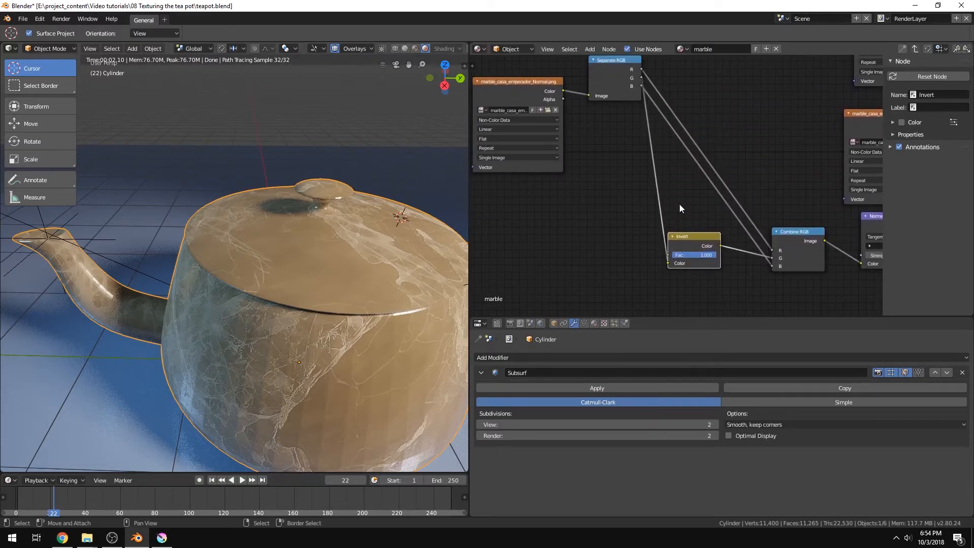
# Move the normal texture and Separate RGB nodes down into the normal-map row, and place the Invert node just below the row.
pyautogui.moveTo(636, 208); pyautogui.dragTo(717, 224, button='middle')
pyautogui.moveTo(620, 104); pyautogui.dragTo(548, 251)
pyautogui.moveTo(702, 76); pyautogui.dragTo(663, 252)
pyautogui.moveTo(786, 222); pyautogui.dragTo(786, 221, button='middle')
pyautogui.scroll(-3, 785, 222)
pyautogui.moveTo(630, 169); pyautogui.dragTo(616, 223)
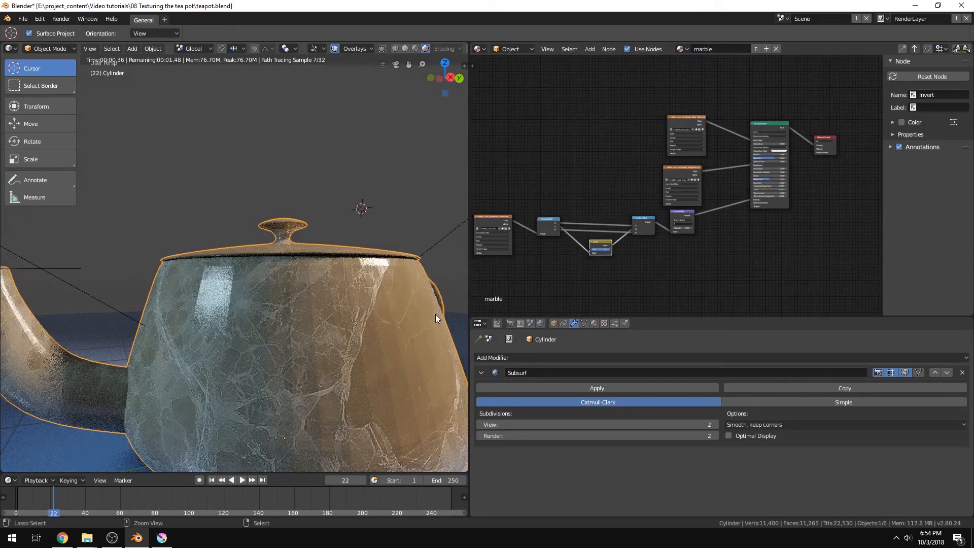
# Inspect the marble teapot from above, from the side and through the scene camera.
pyautogui.moveTo(435, 315); pyautogui.dragTo(419, 361, button='middle')
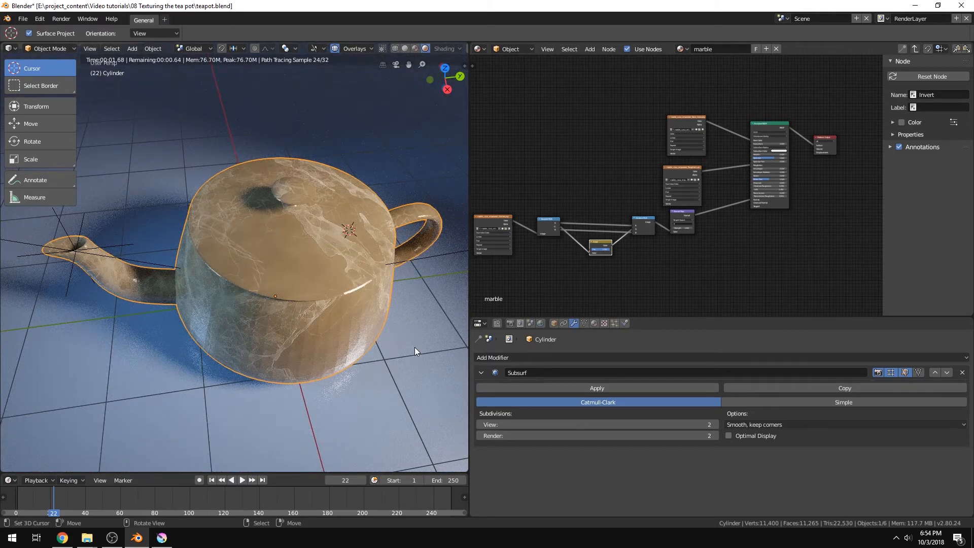
pyautogui.click(434, 321)
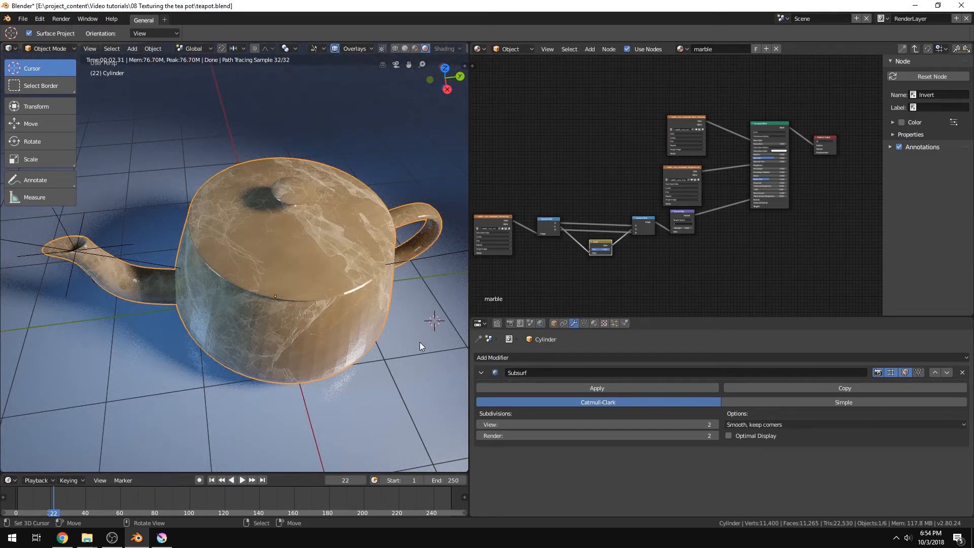
pyautogui.moveTo(416, 346); pyautogui.dragTo(425, 373, button='middle')
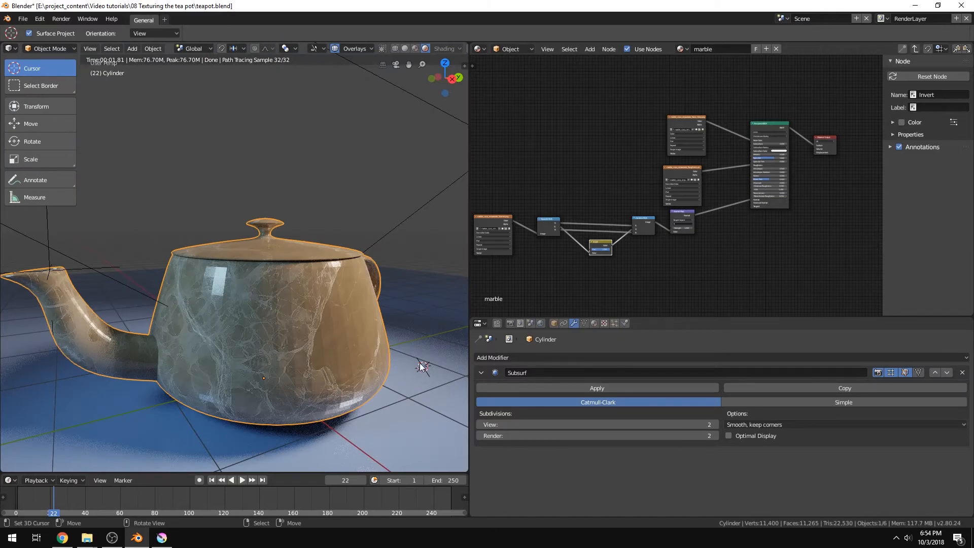
pyautogui.moveTo(421, 334); pyautogui.dragTo(424, 345, button='middle')
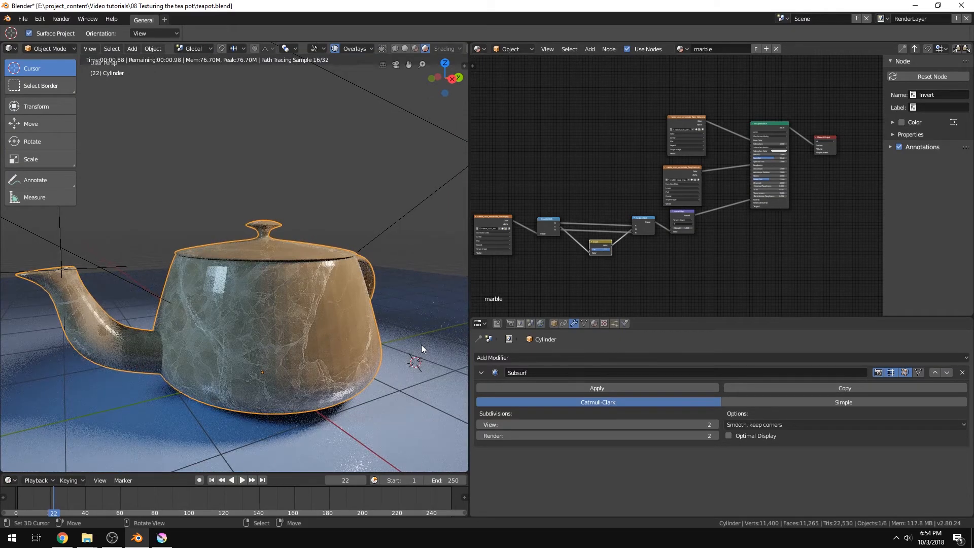
pyautogui.press('KP_0')
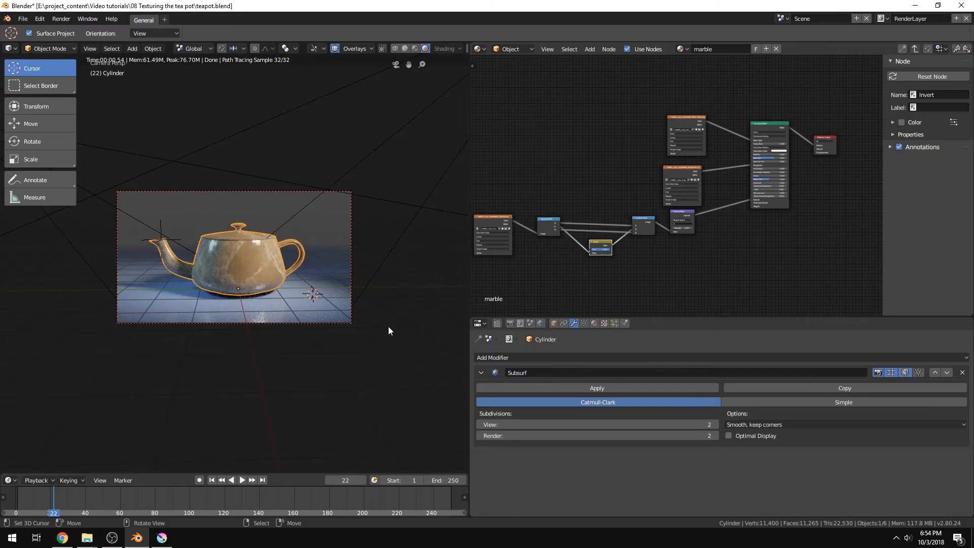
pyautogui.scroll(1, 392, 310)
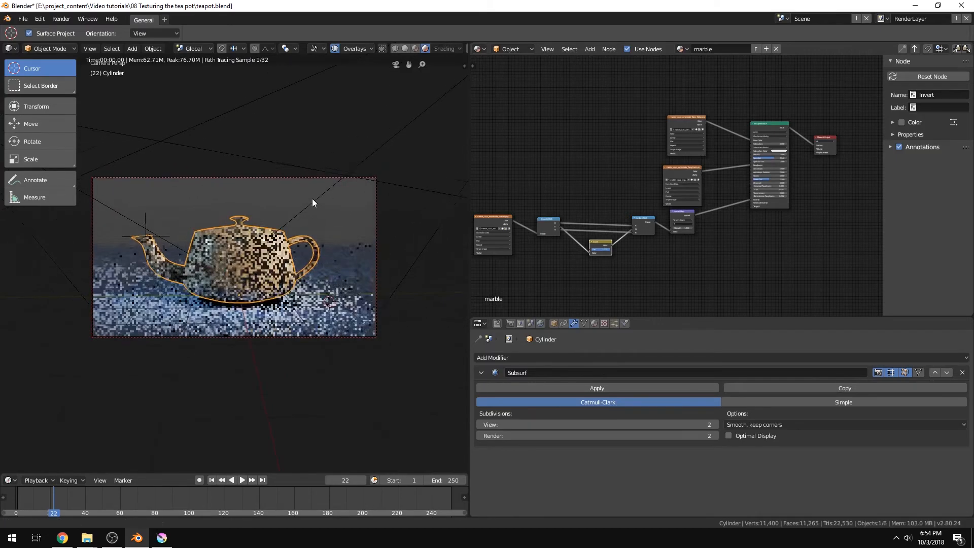
pyautogui.scroll(2, 310, 207)
# Select the camera and set its depth of field aperture size to 1 cm.
pyautogui.click(287, 142)
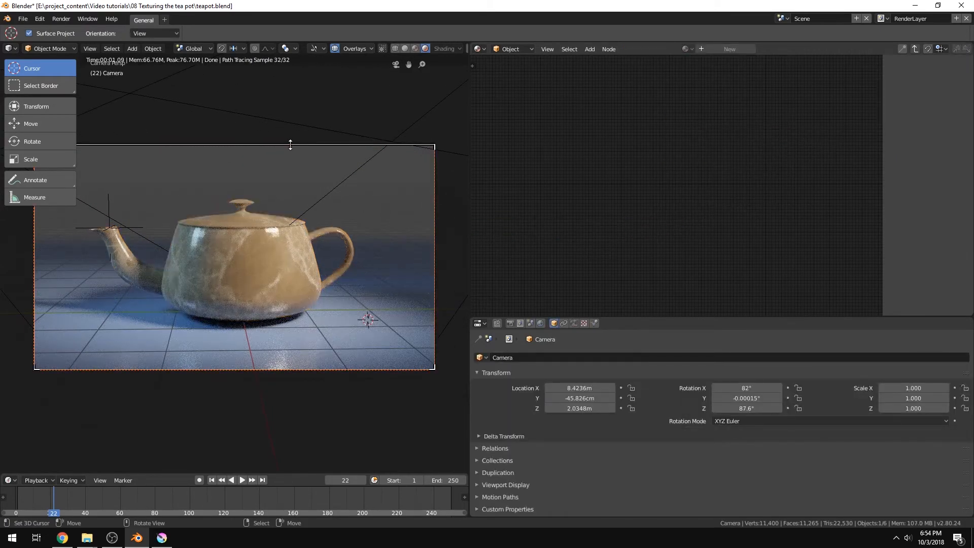
pyautogui.click(575, 324)
pyautogui.scroll(-3, 549, 407)
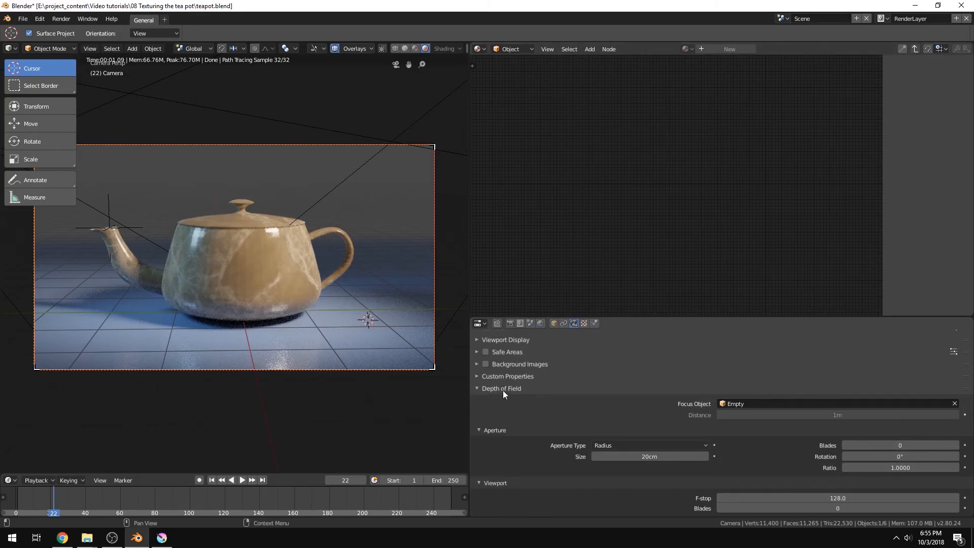
pyautogui.click(644, 457)
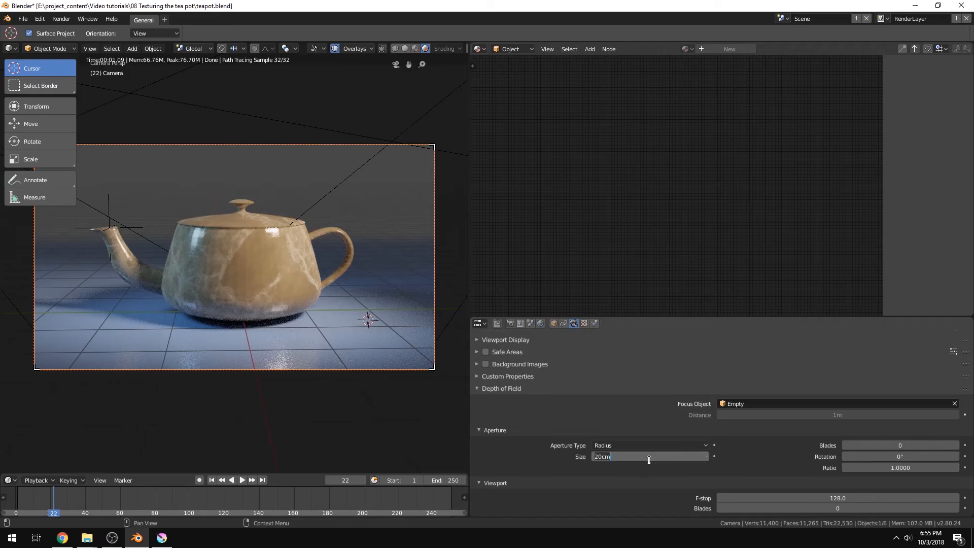
pyautogui.write('1')
pyautogui.press('Return')
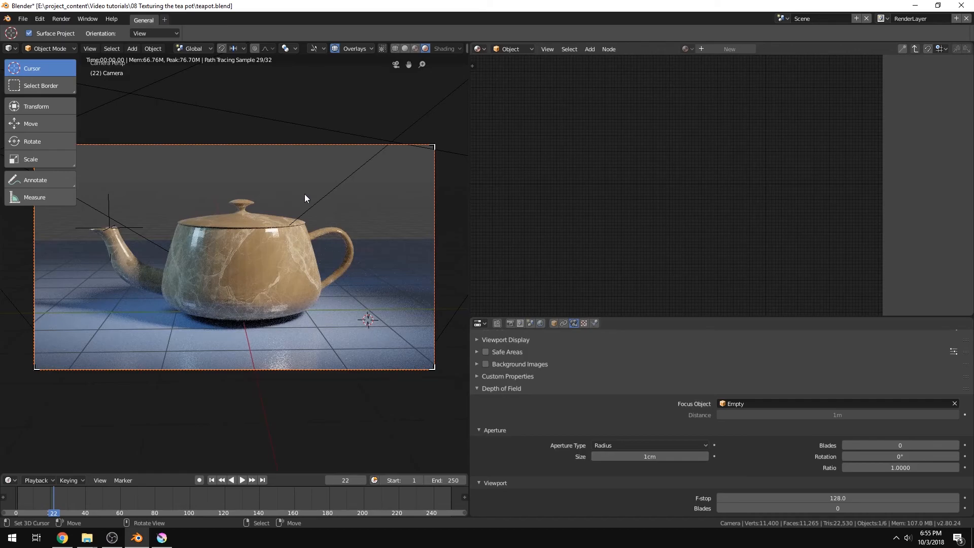
# Apply smooth shading to the teapot and render the scene.
pyautogui.rightClick(322, 256)
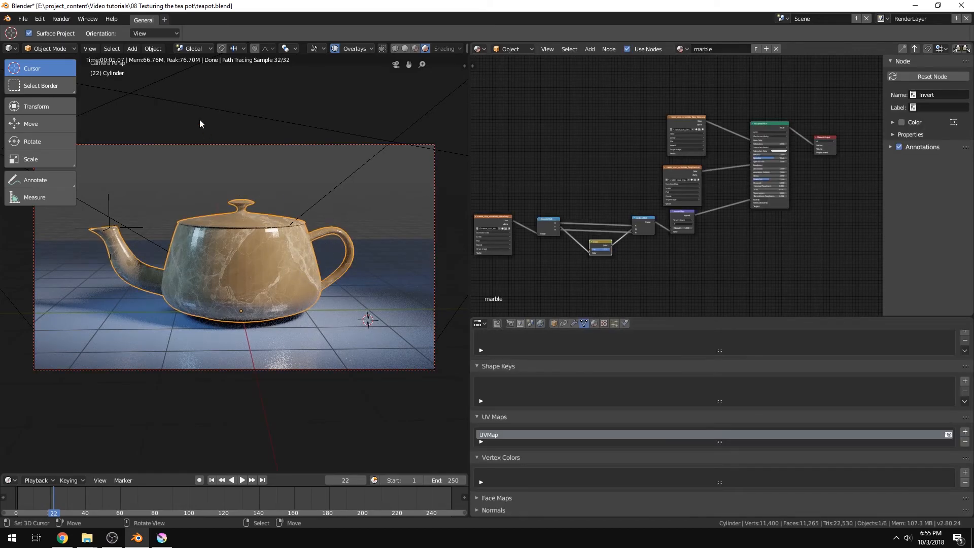
pyautogui.click(153, 49)
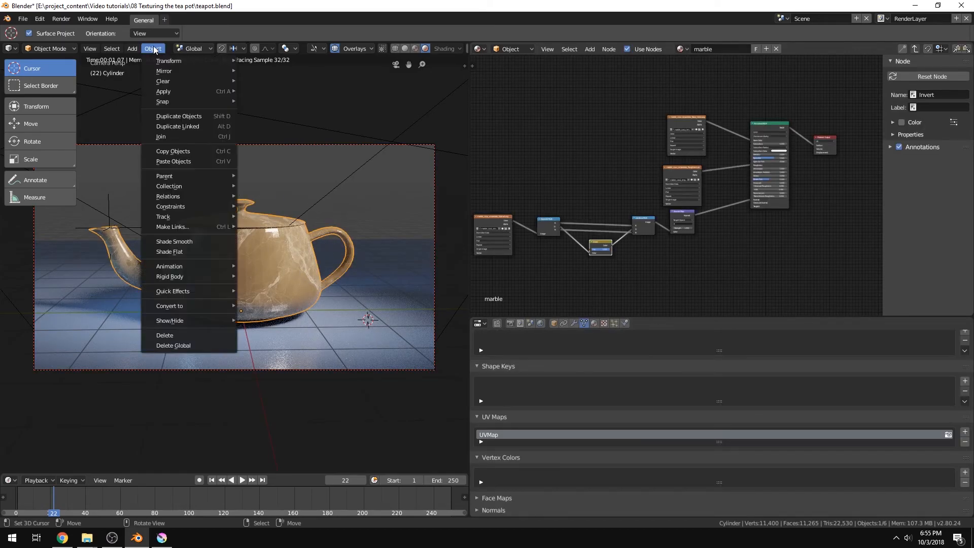
pyautogui.click(194, 241)
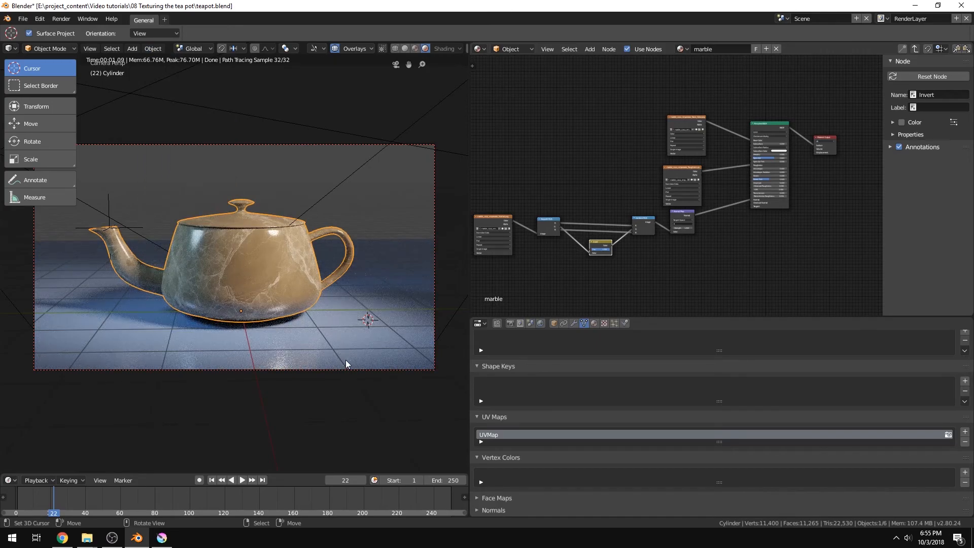
pyautogui.press('F12')
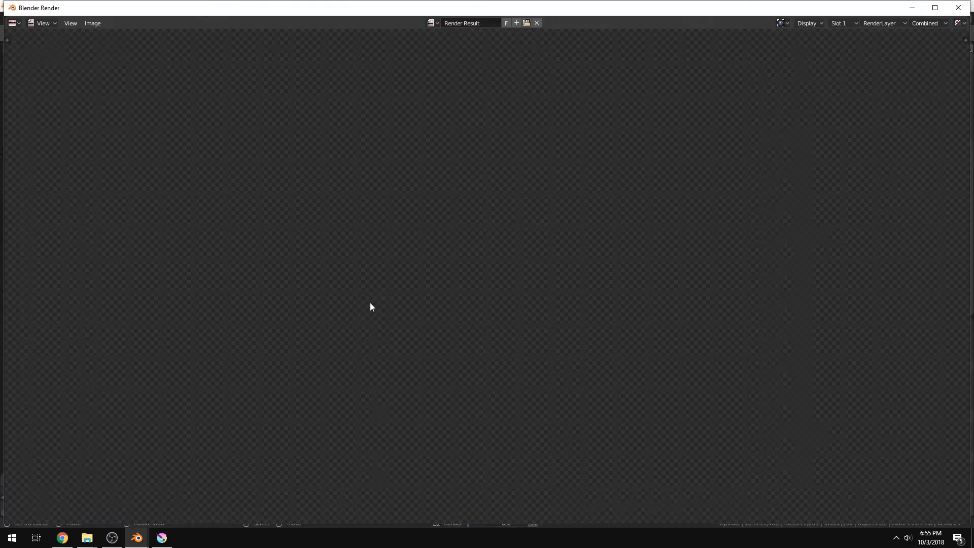